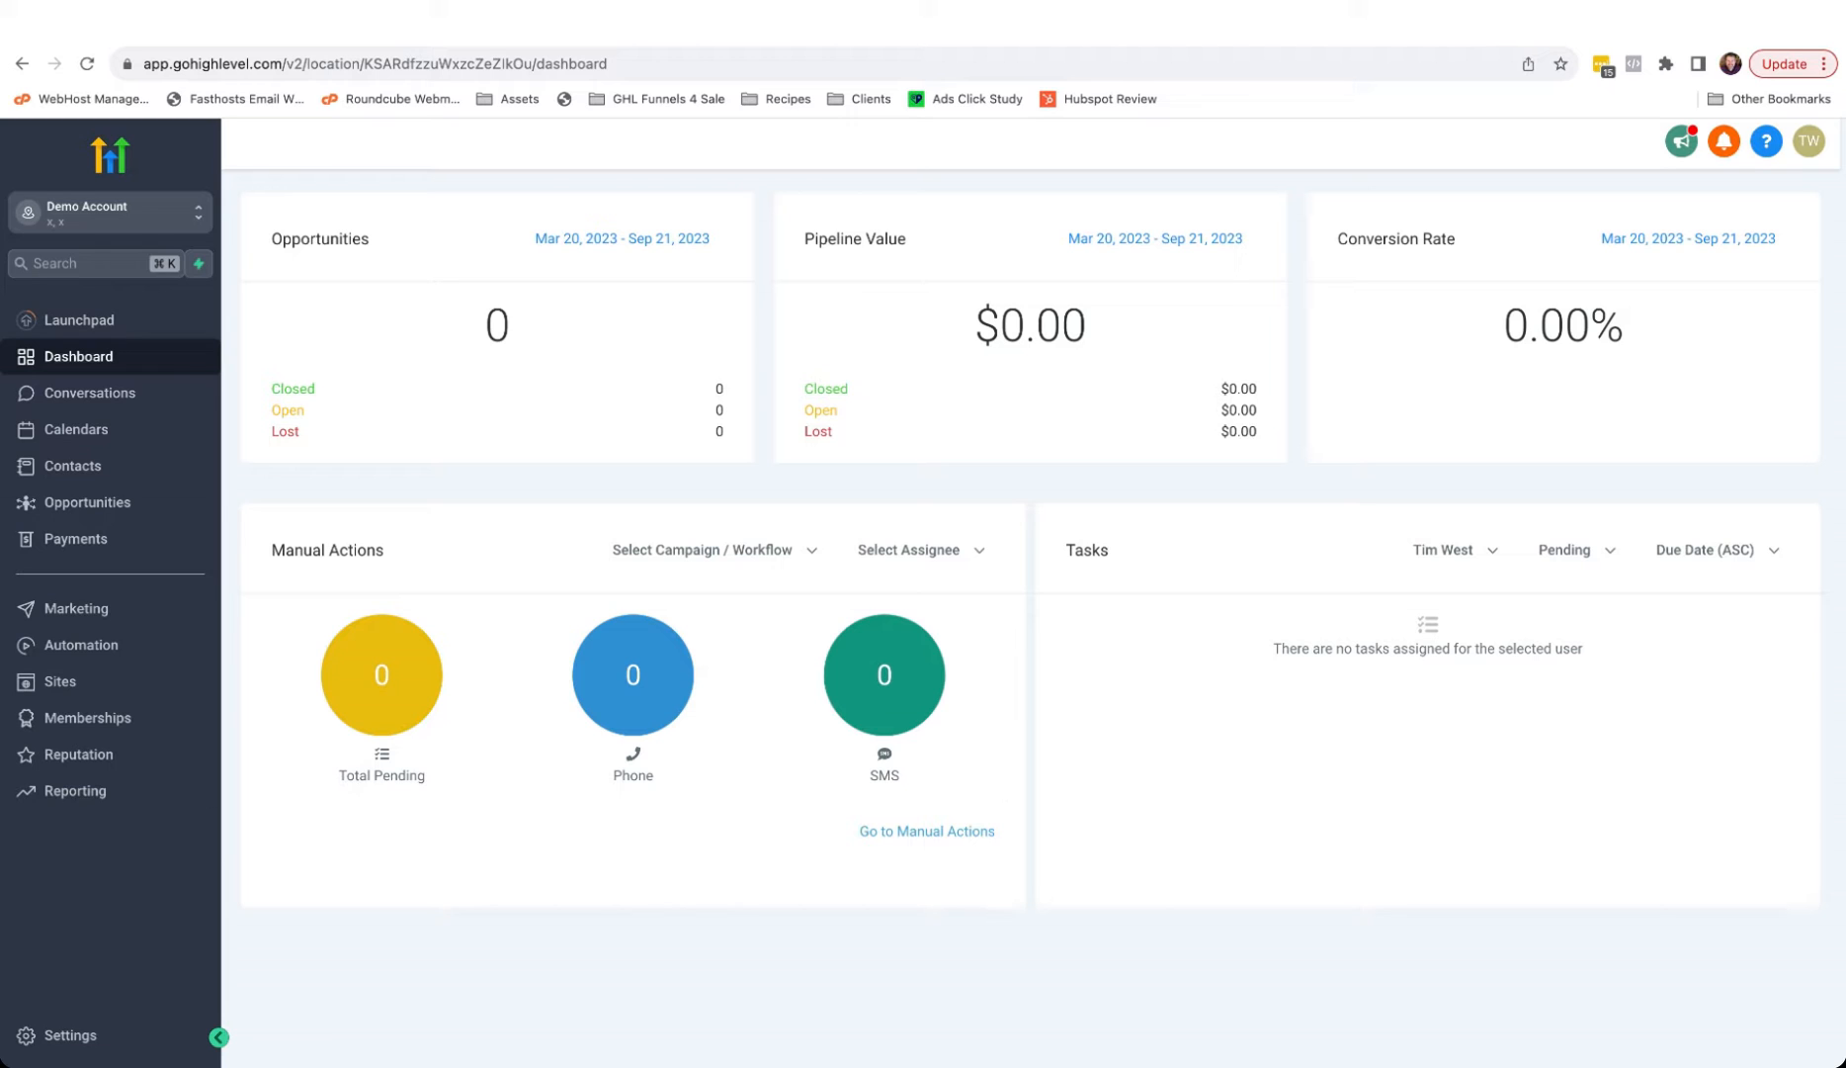
Start a new calendar of the Simple Calendar type in the account's calendar settings
{"action": "left_click", "coordinate": [79, 1033]}
{"action": "scroll", "coordinate": [84, 1034], "scroll_direction": "down", "scroll_amount": 1}
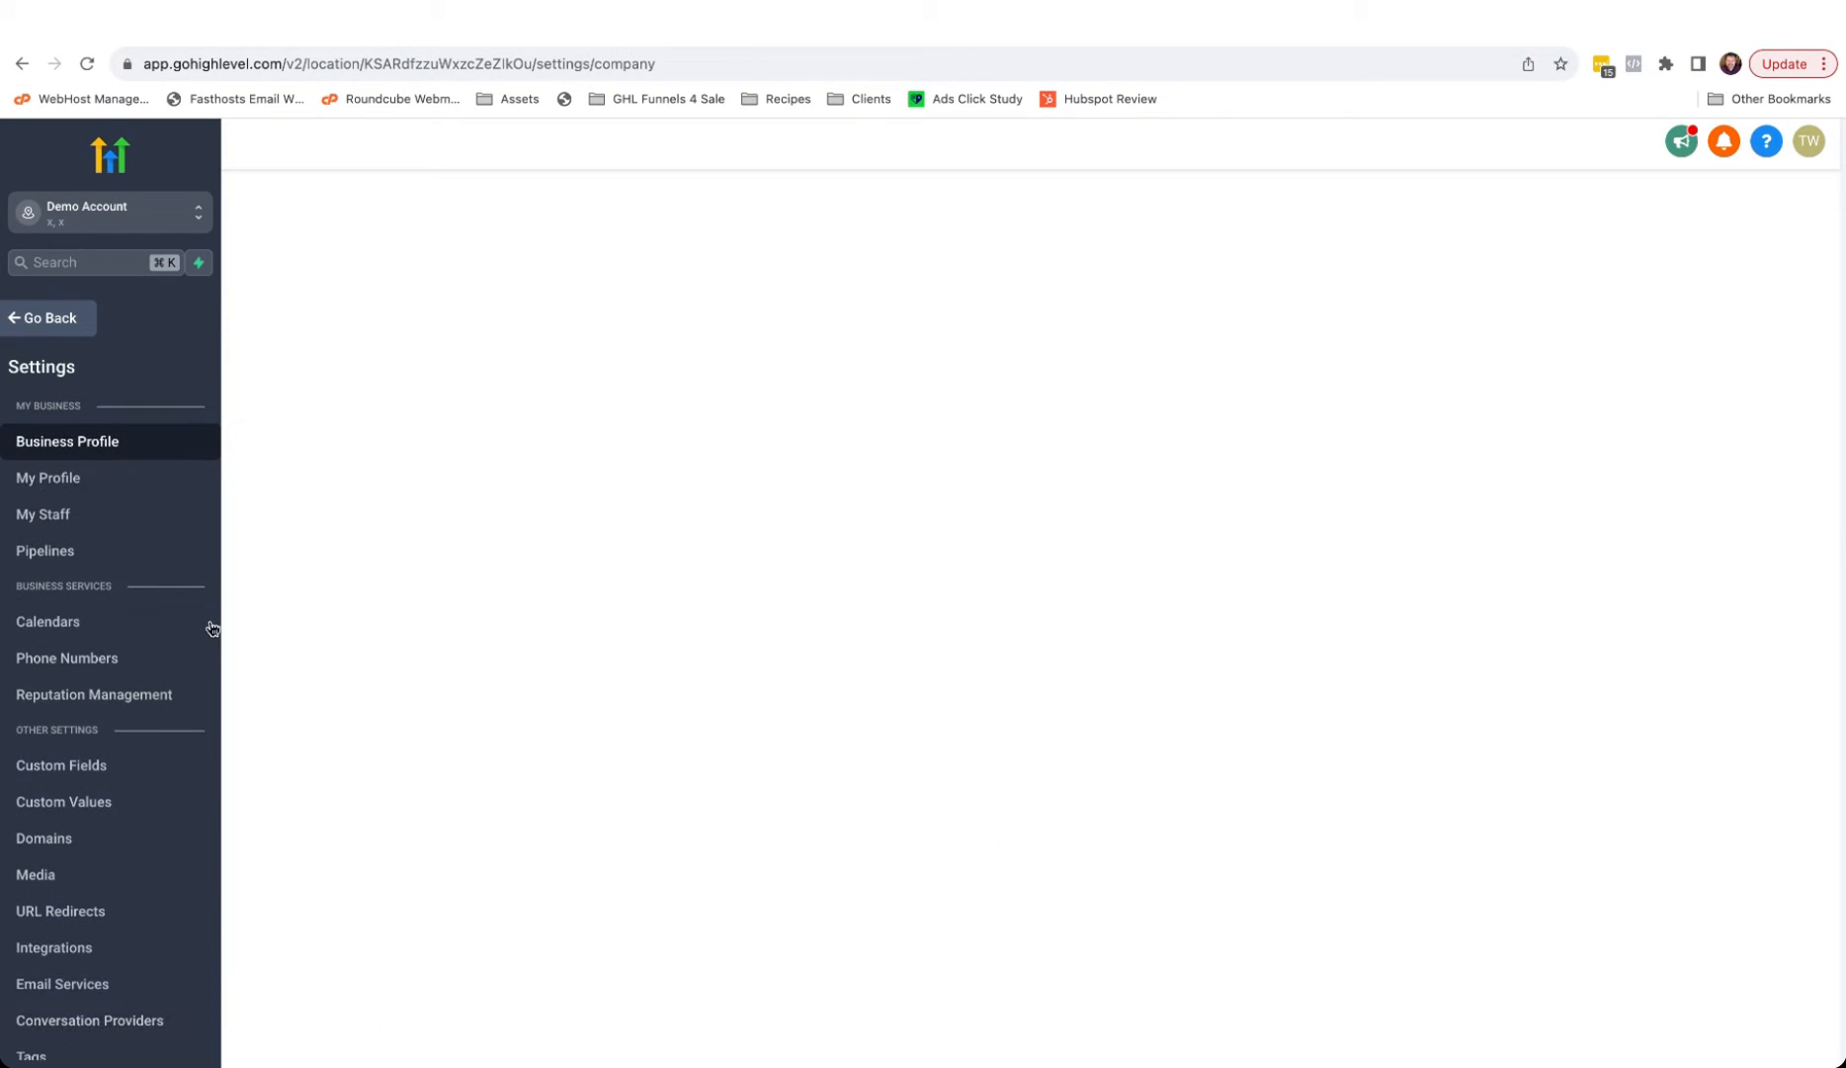
{"action": "left_click", "coordinate": [59, 626]}
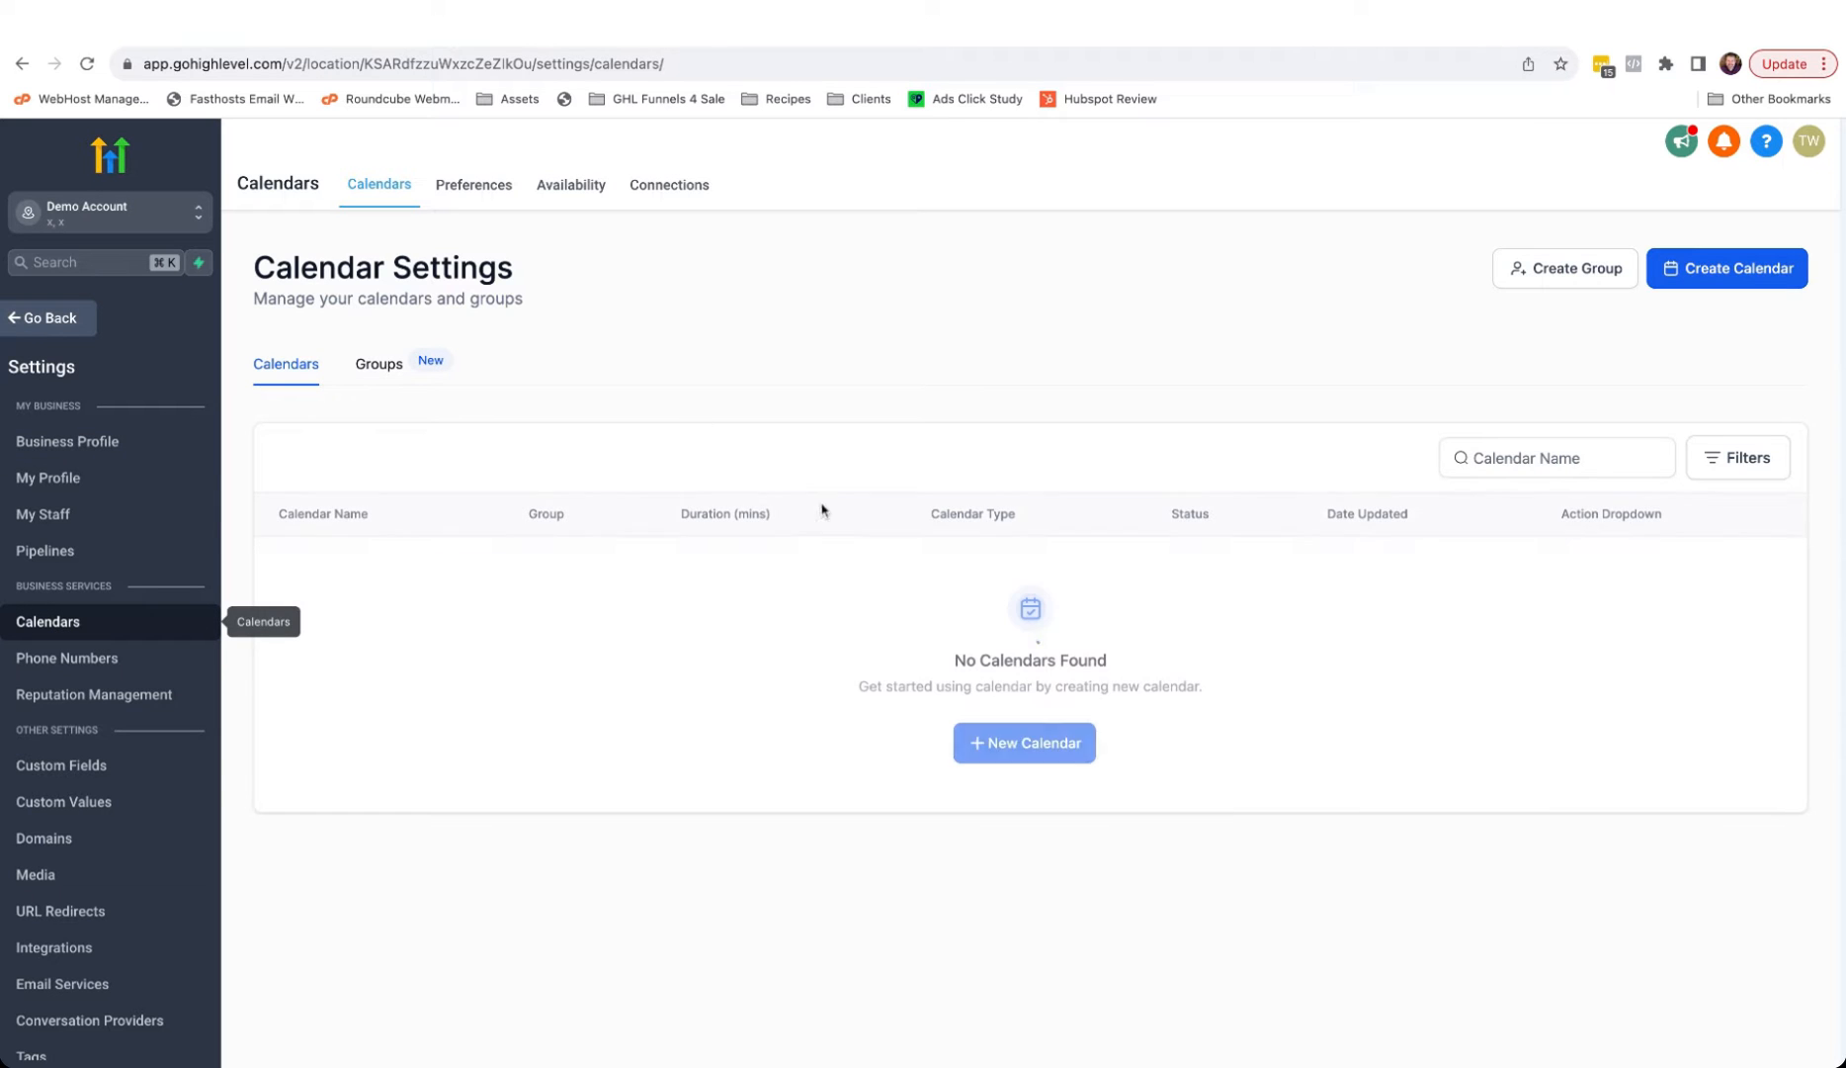
{"action": "left_click", "coordinate": [1021, 737]}
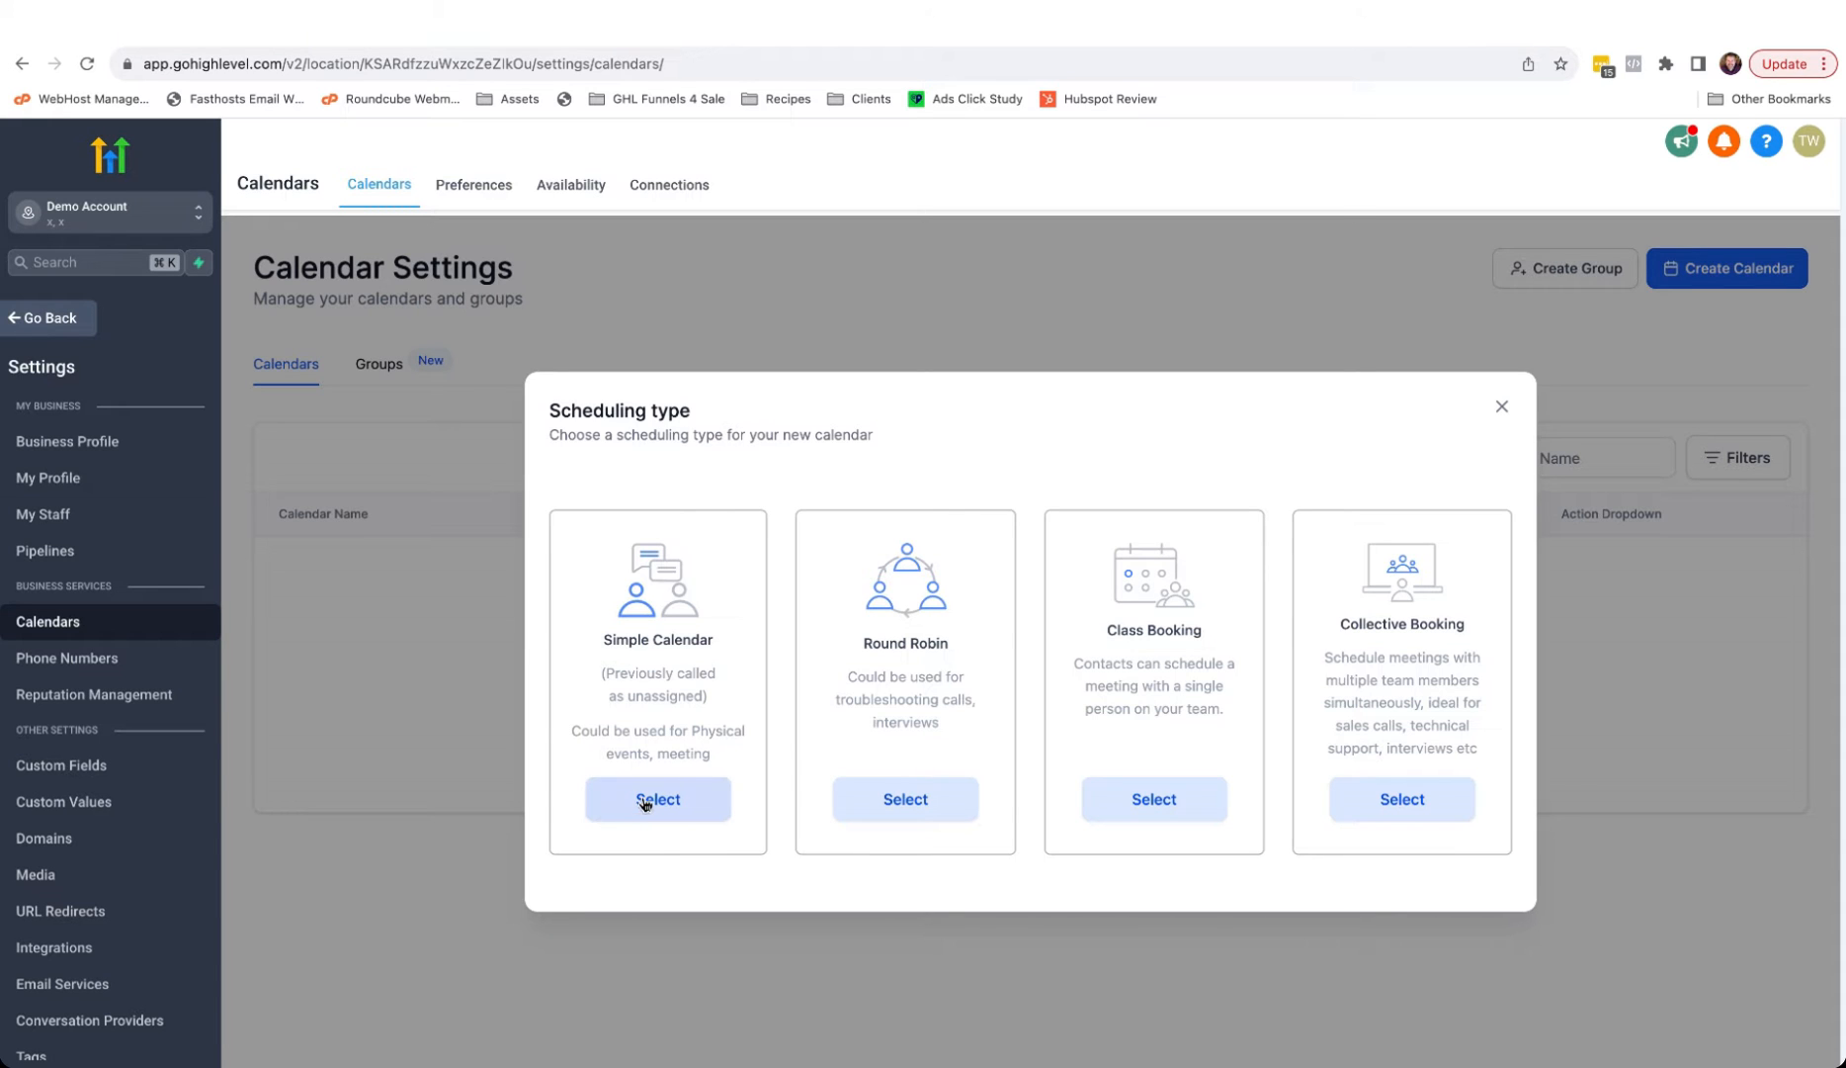
{"action": "left_click", "coordinate": [643, 803]}
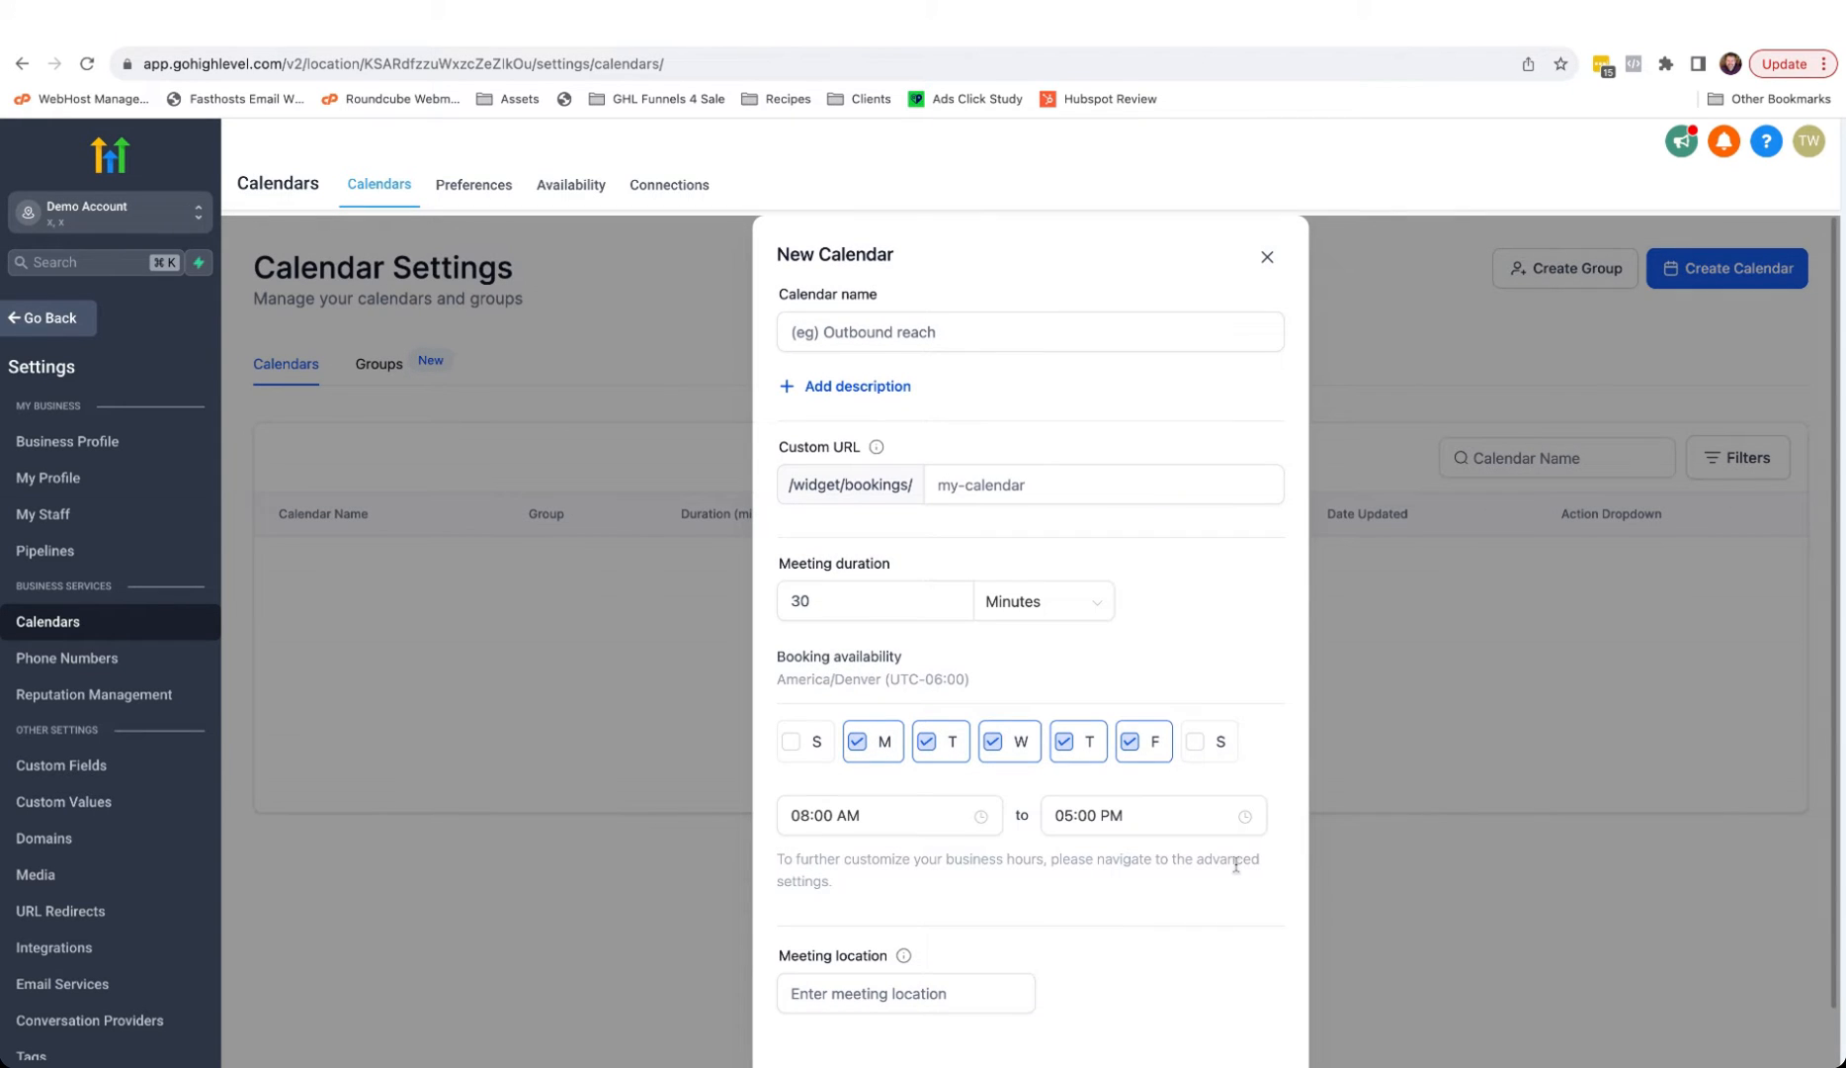
Name the new calendar "My Personal Calendar" and set its custom URL to "jdheudhds"
{"action": "left_click", "coordinate": [954, 334]}
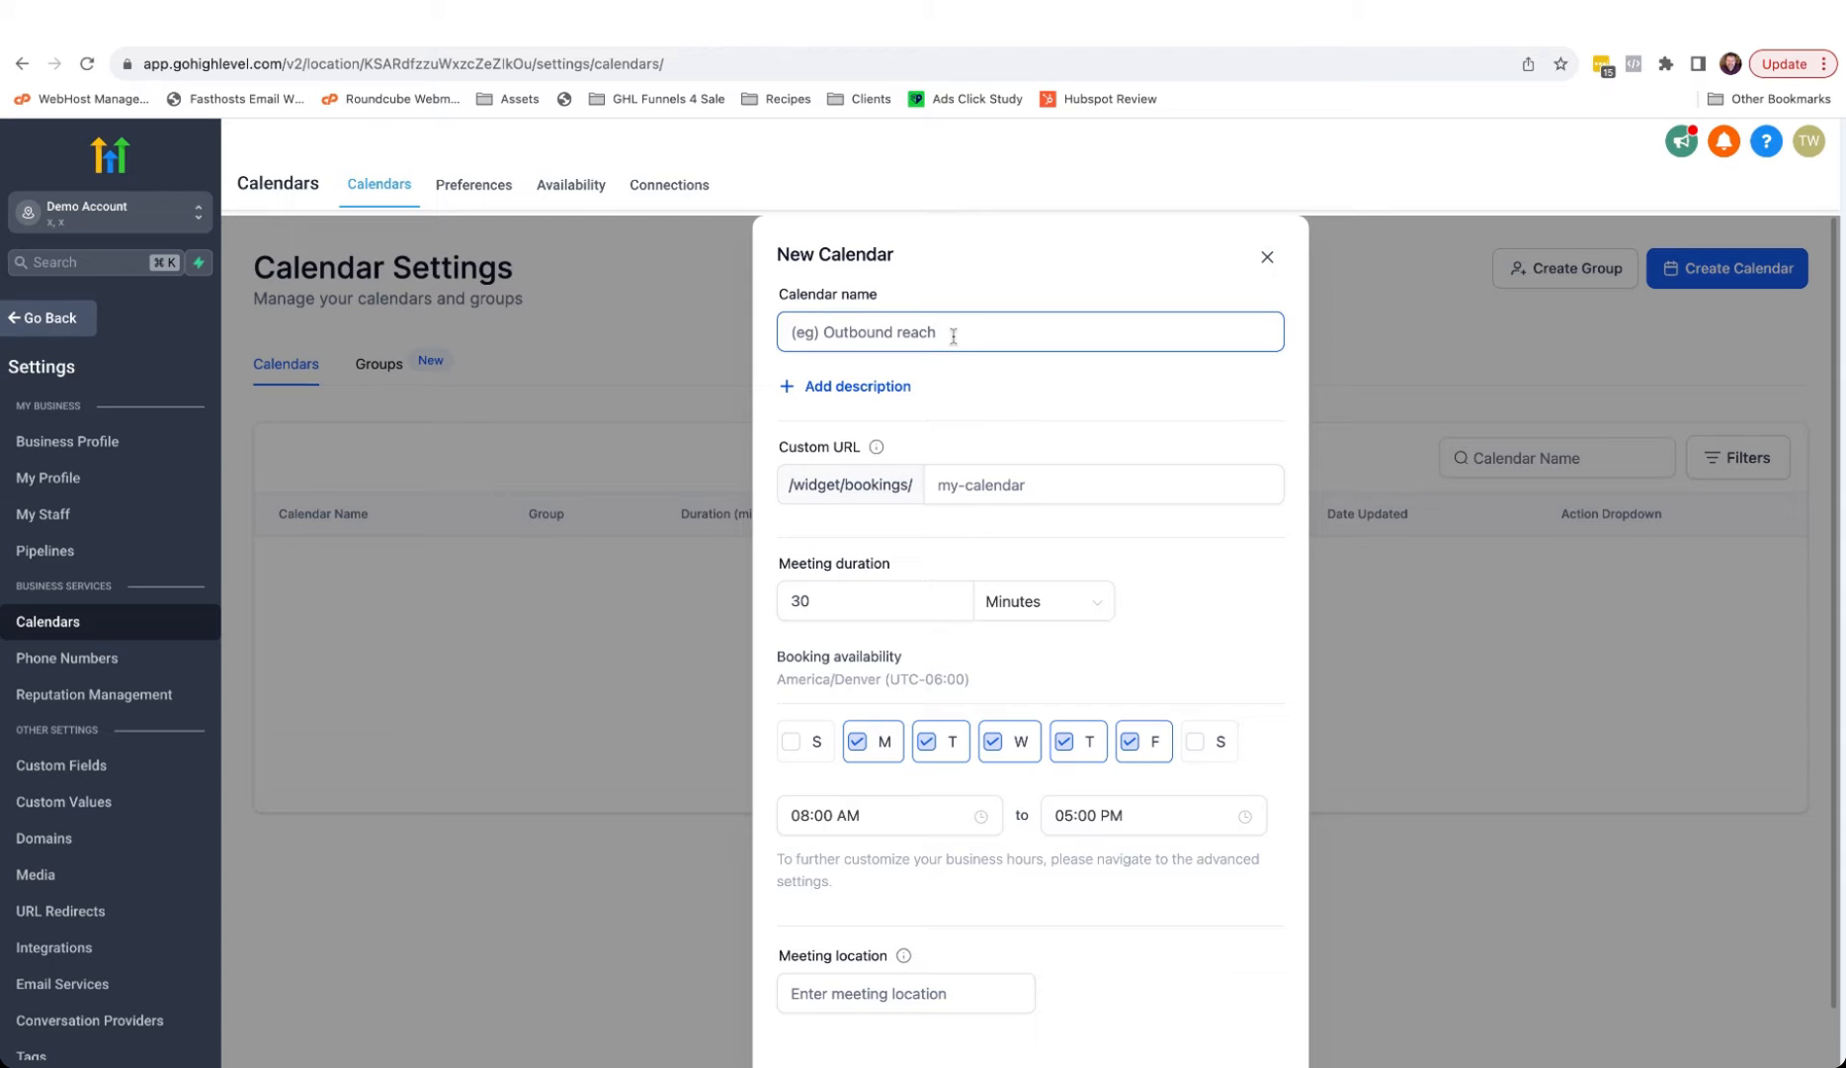
{"action": "type", "text": "My Personal Calendar"}
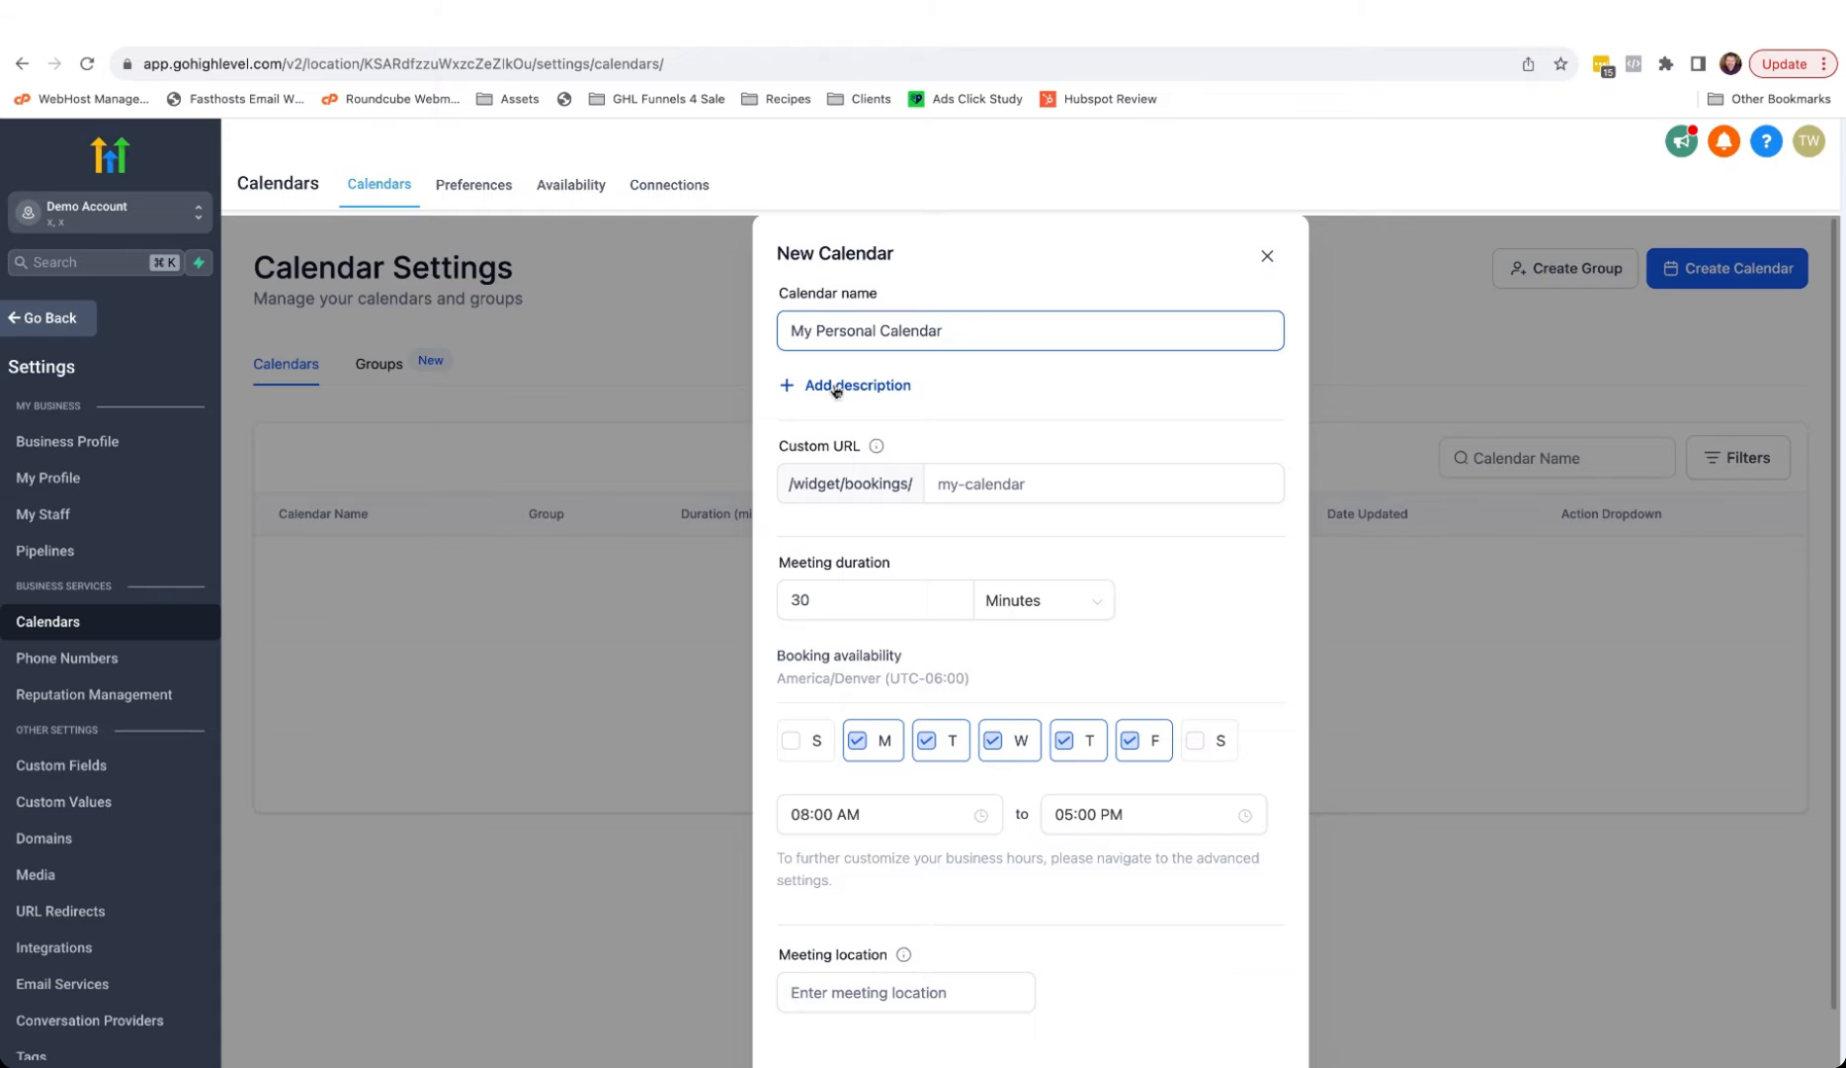
{"action": "left_click", "coordinate": [977, 483]}
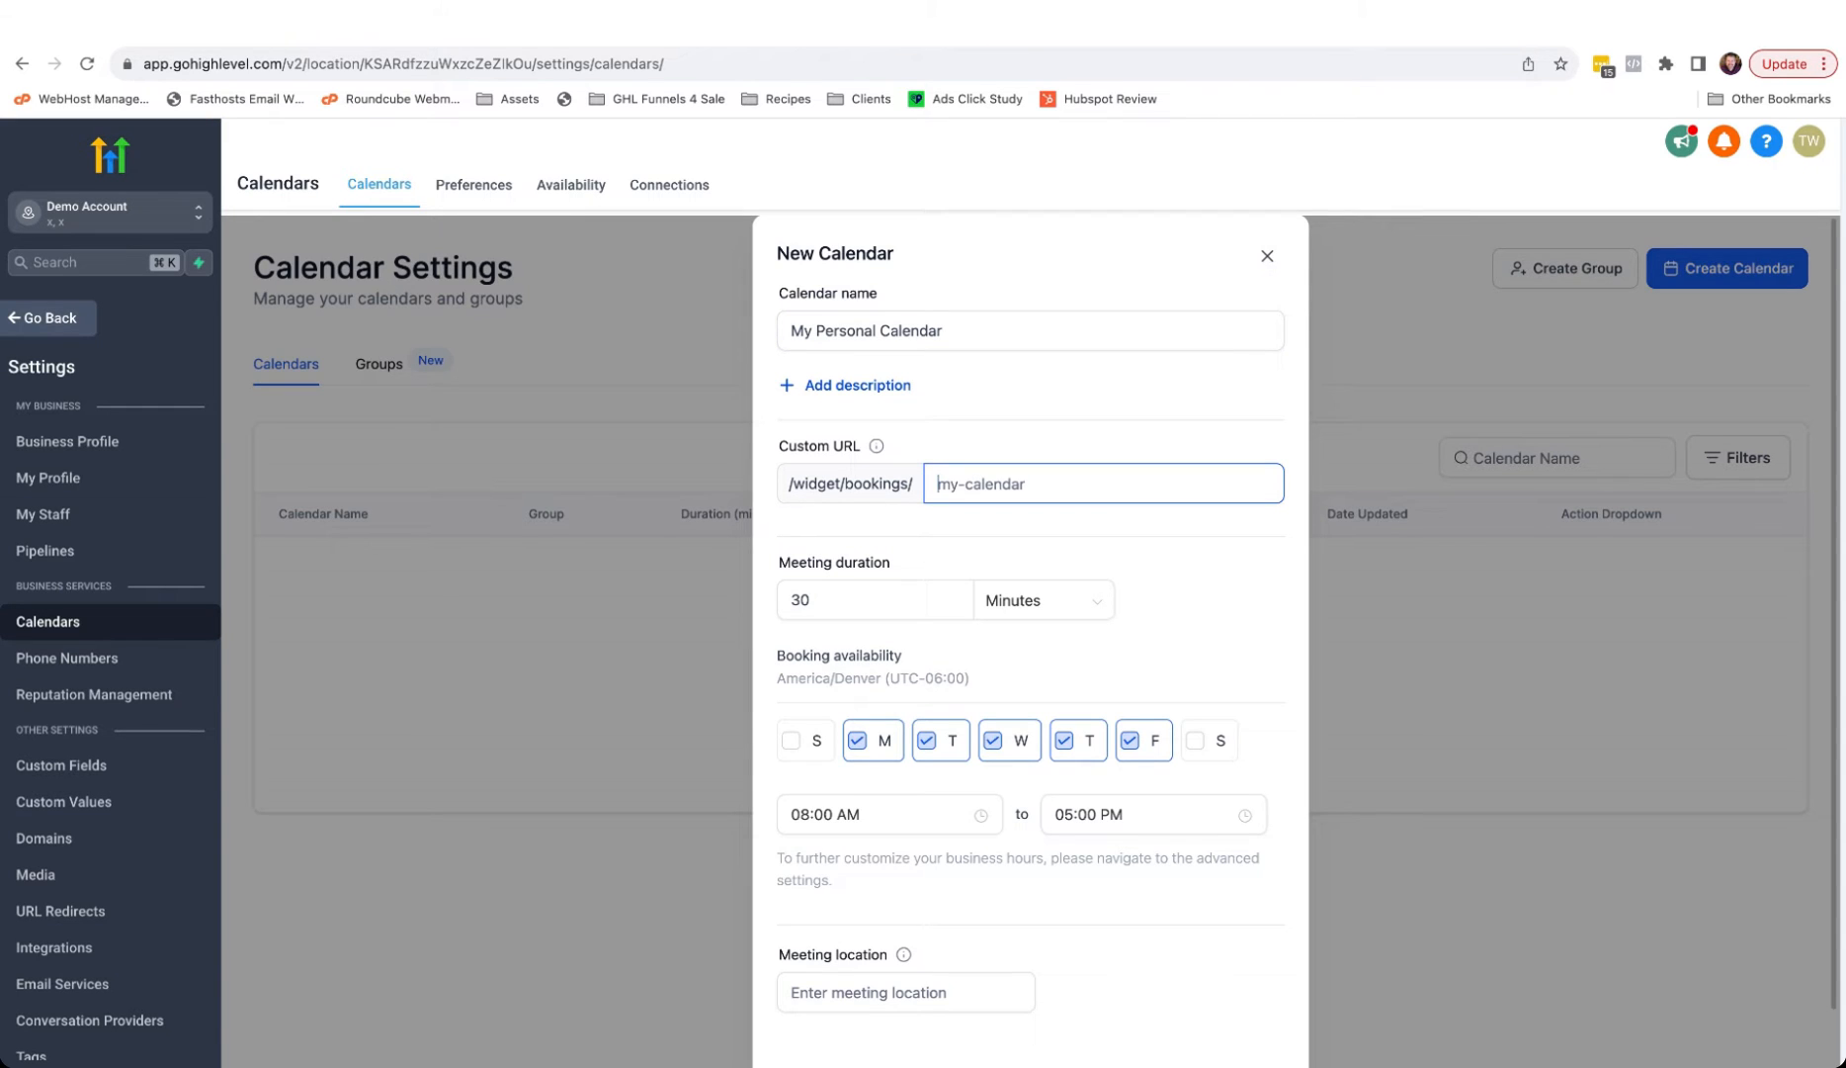
{"action": "type", "text": "jdheudhds"}
Set the meeting duration to 1 hour
{"action": "left_click", "coordinate": [832, 601]}
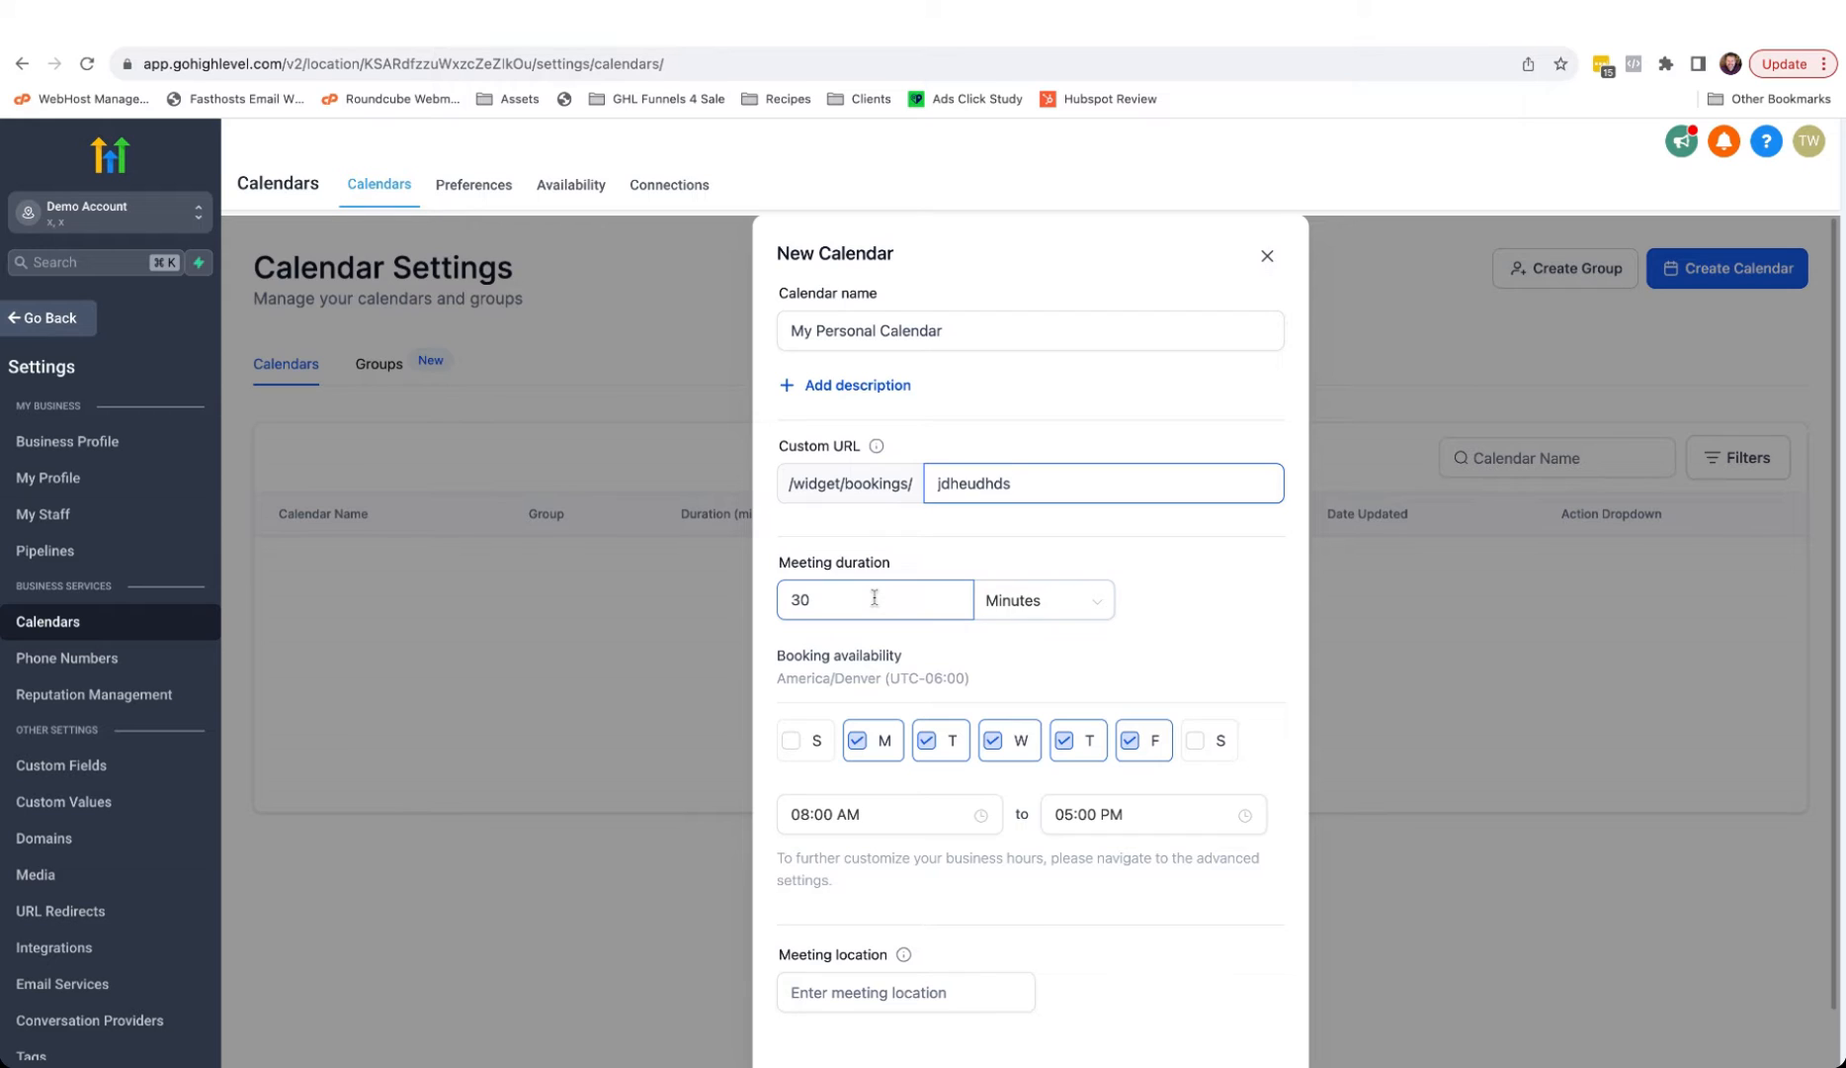
{"action": "left_click", "coordinate": [871, 599]}
{"action": "left_click_drag", "start_coordinate": [829, 599], "coordinate": [753, 604]}
{"action": "type", "text": "1"}
{"action": "left_click", "coordinate": [1009, 599]}
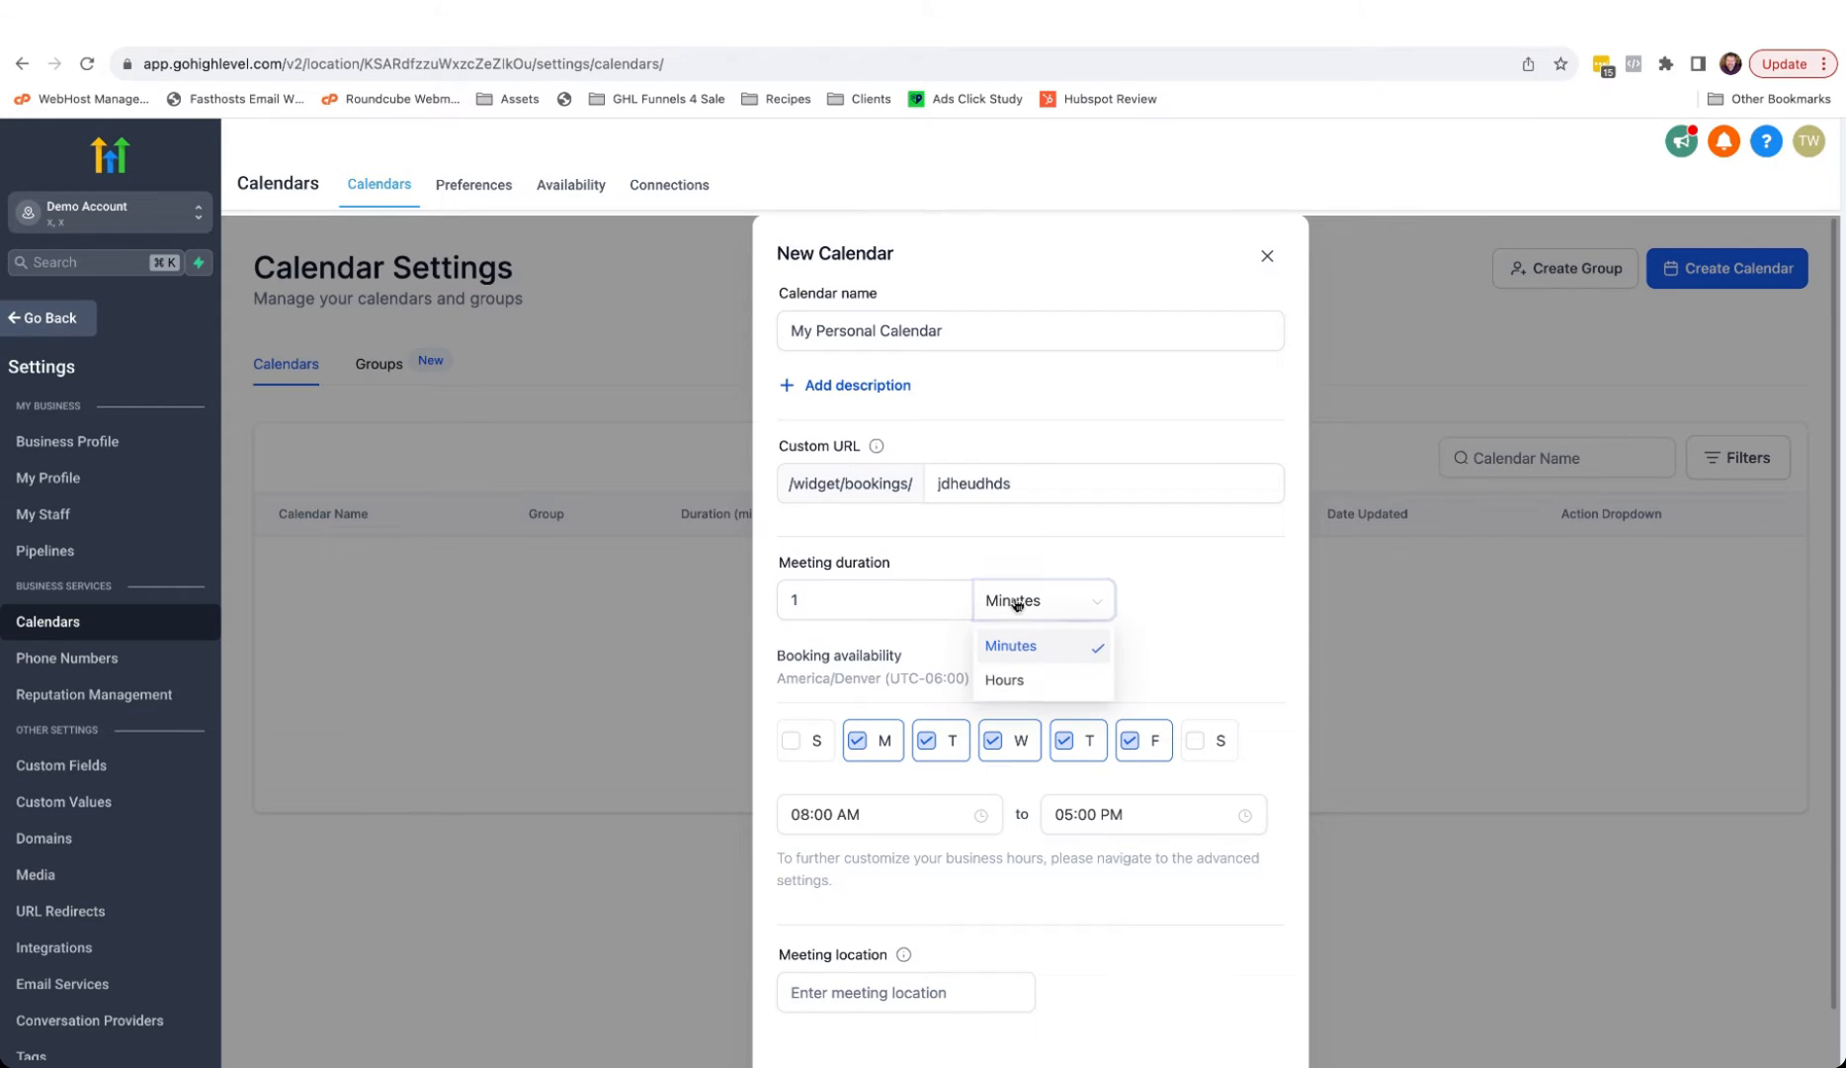
{"action": "left_click", "coordinate": [1002, 682]}
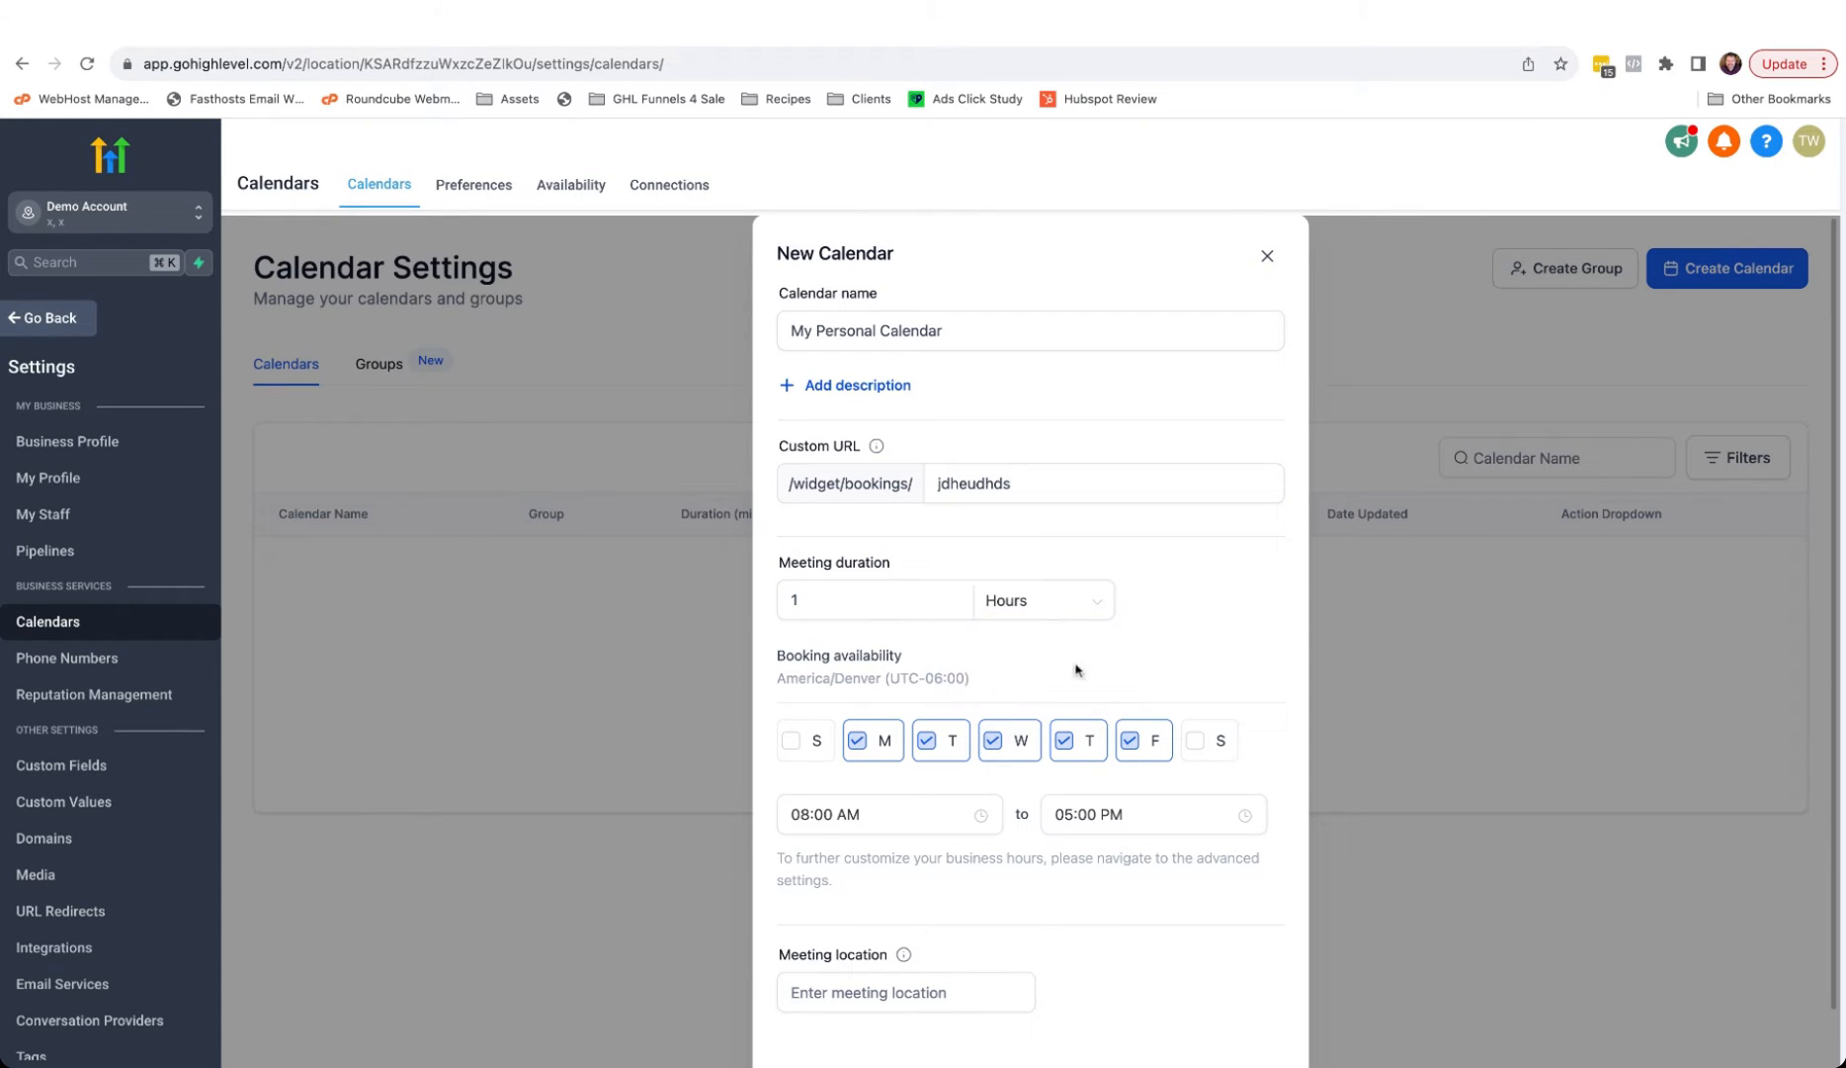
Set the booking availability to start at 09:00 AM and confirm the new calendar, leaving the meeting location empty
{"action": "scroll", "coordinate": [1080, 667], "scroll_direction": "down", "scroll_amount": 2}
{"action": "left_click", "coordinate": [853, 744]}
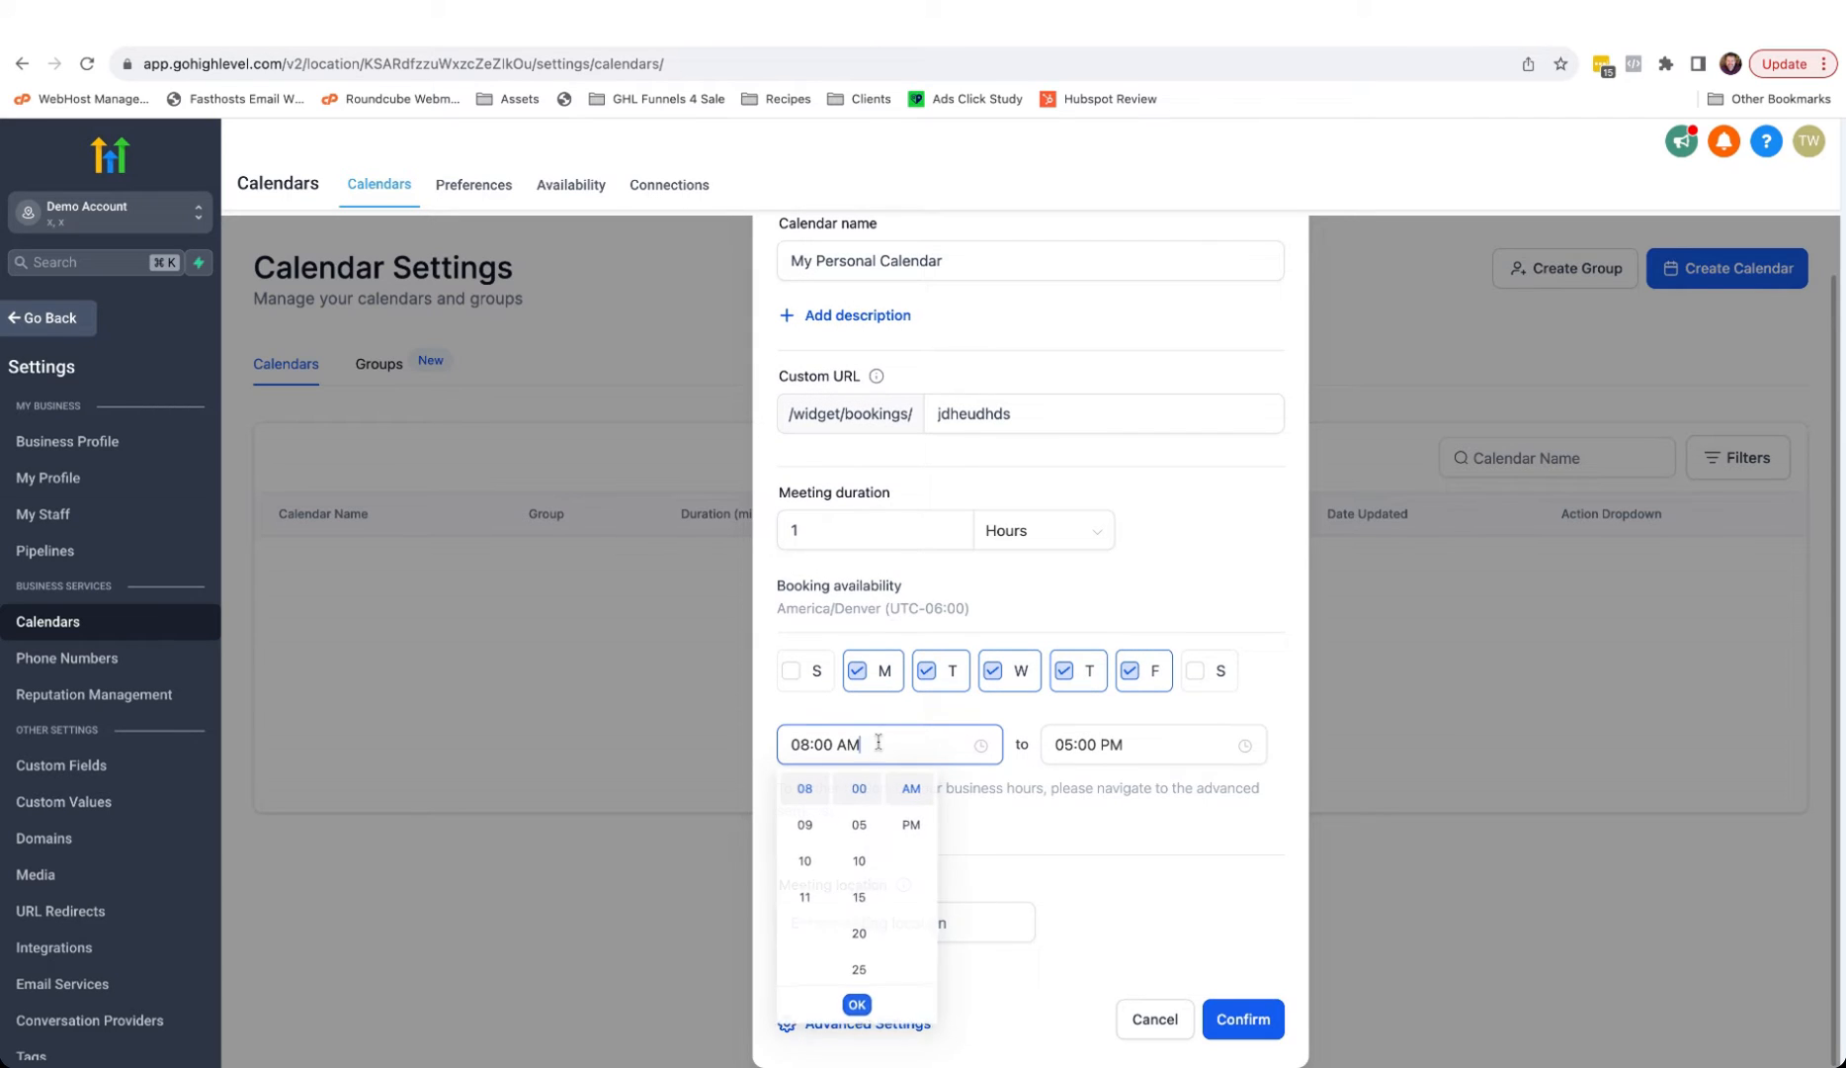
{"action": "left_click", "coordinate": [804, 825]}
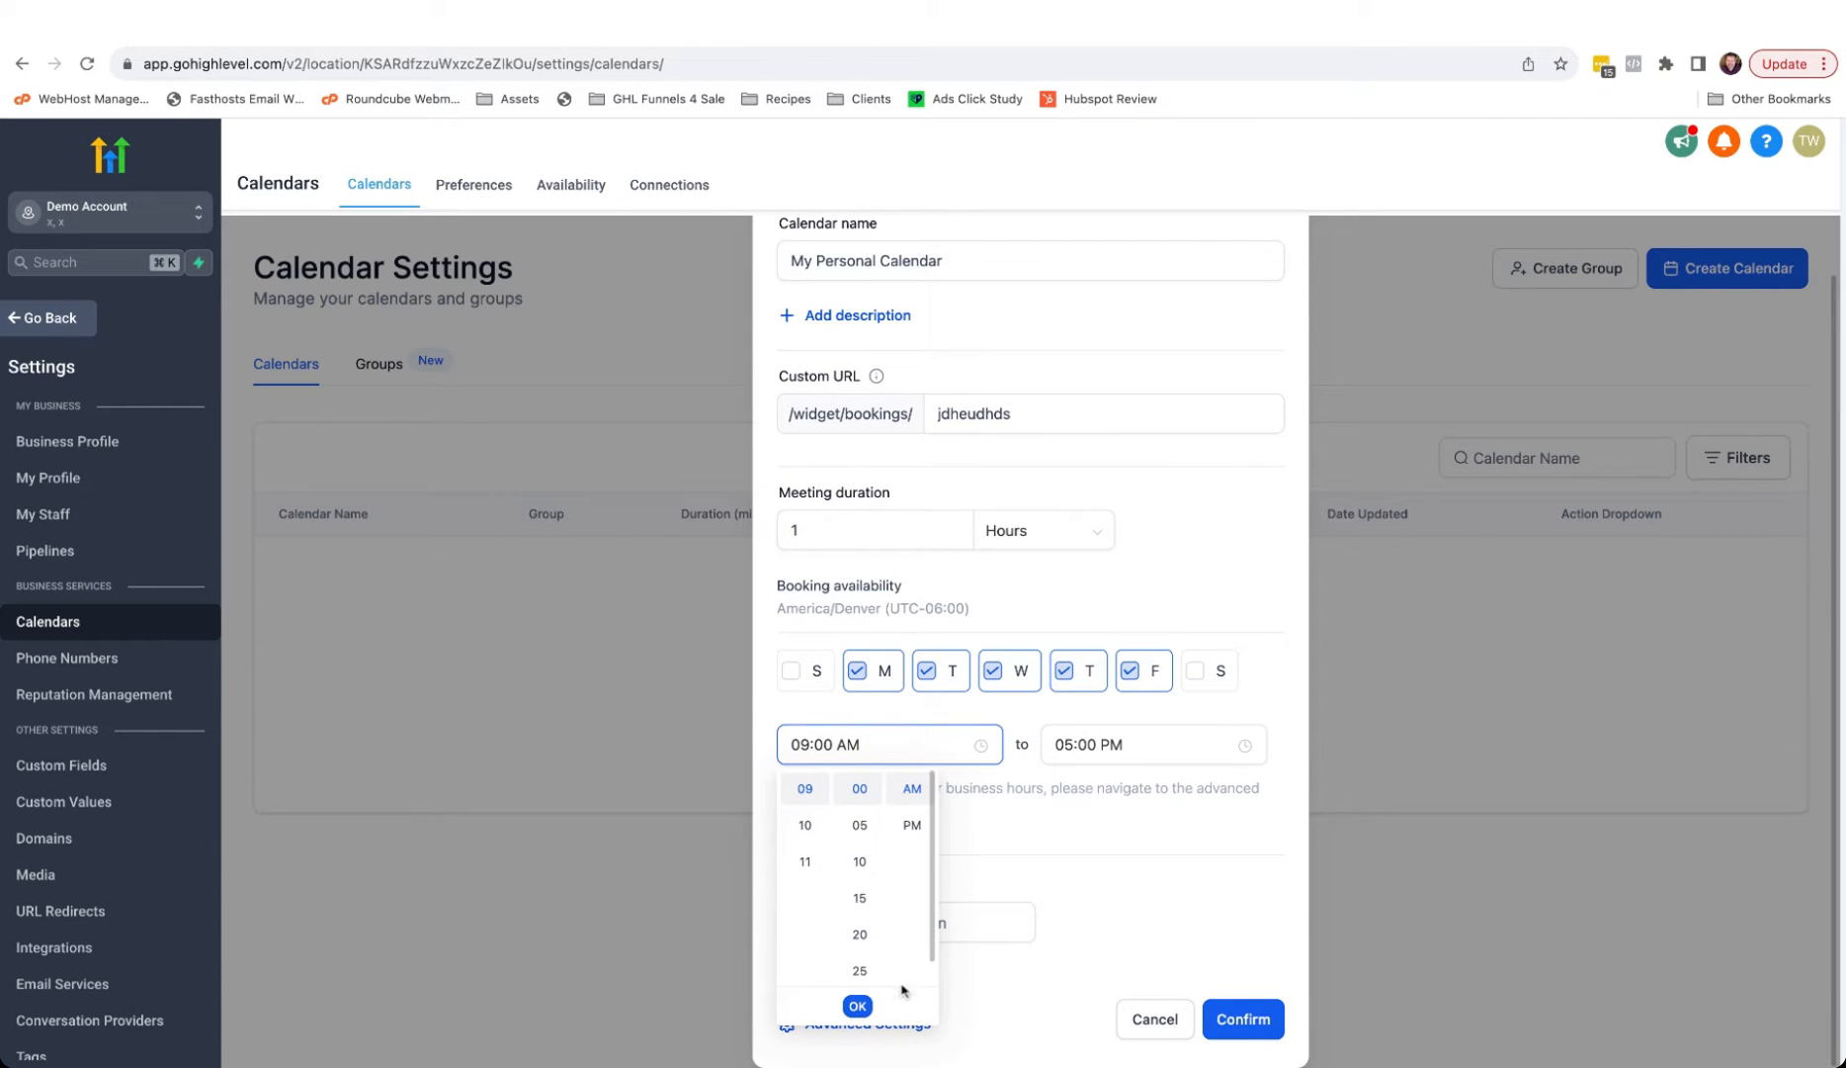
{"action": "left_click", "coordinate": [858, 1005]}
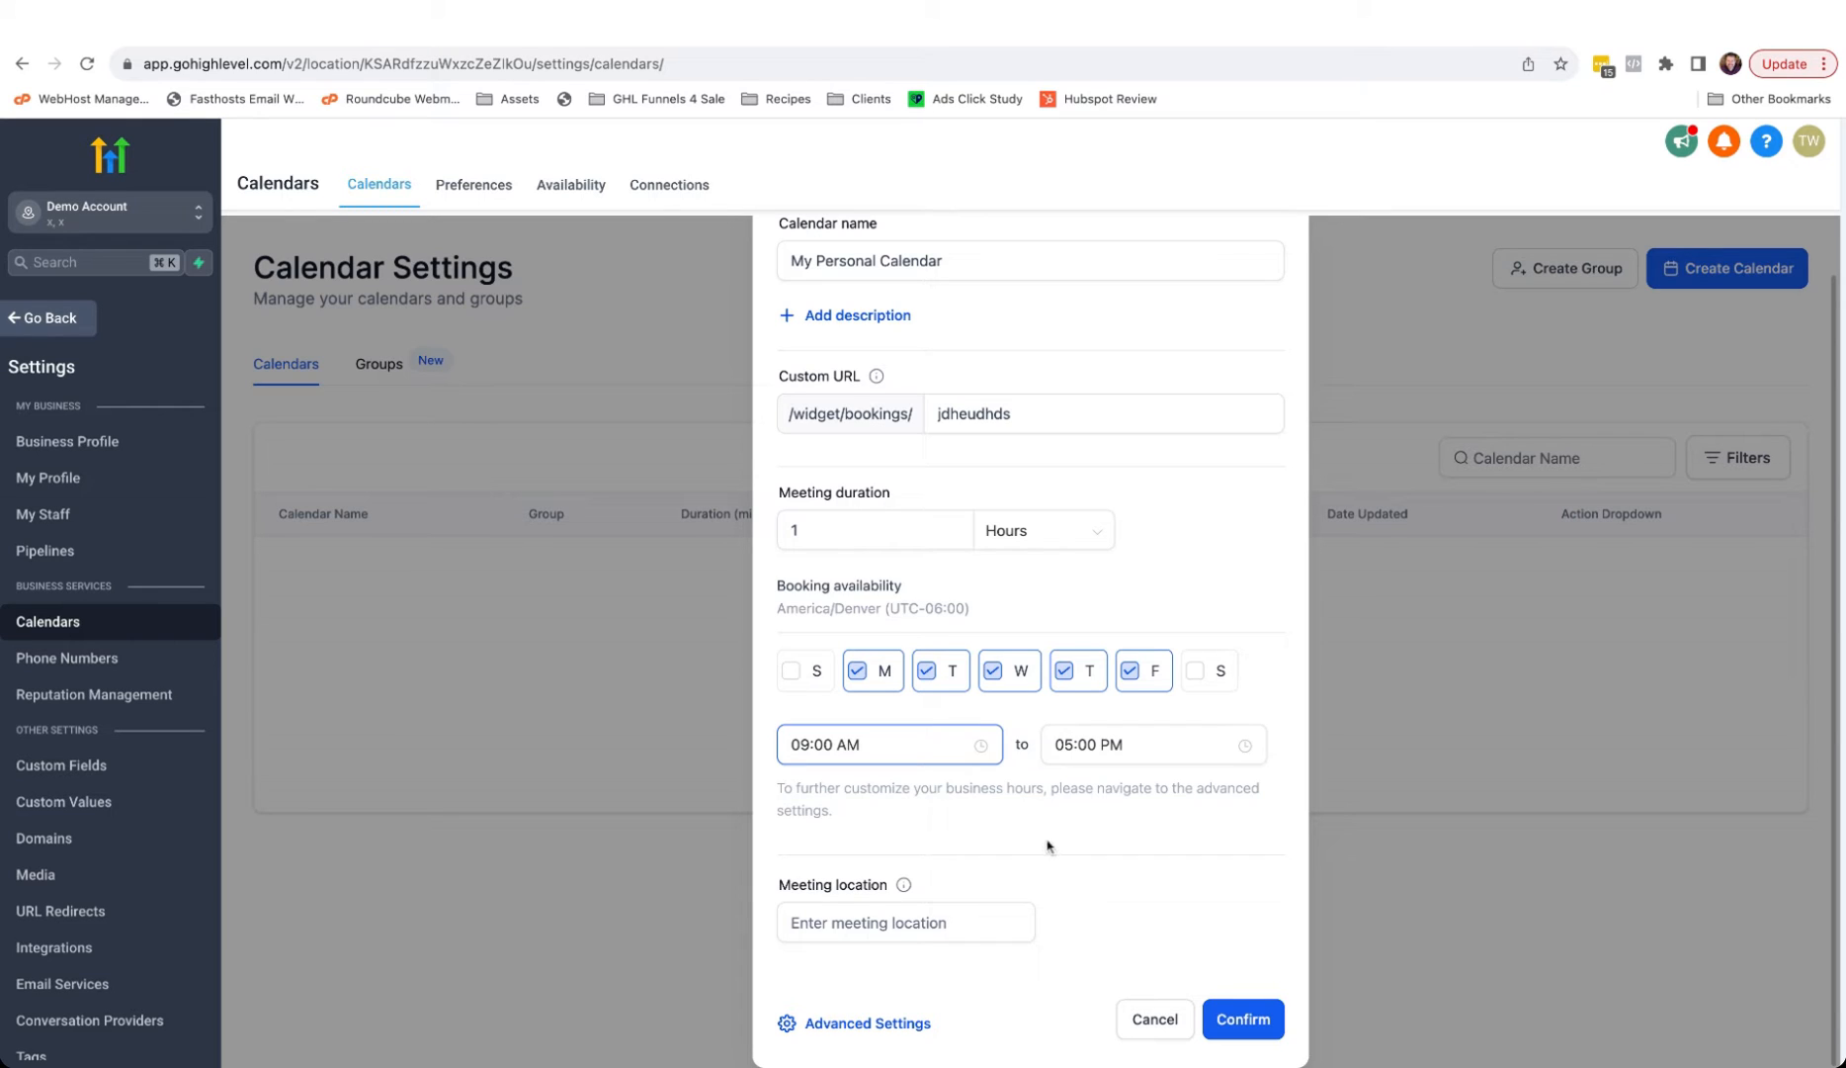
{"action": "left_click", "coordinate": [825, 924]}
{"action": "left_click", "coordinate": [1241, 1029]}
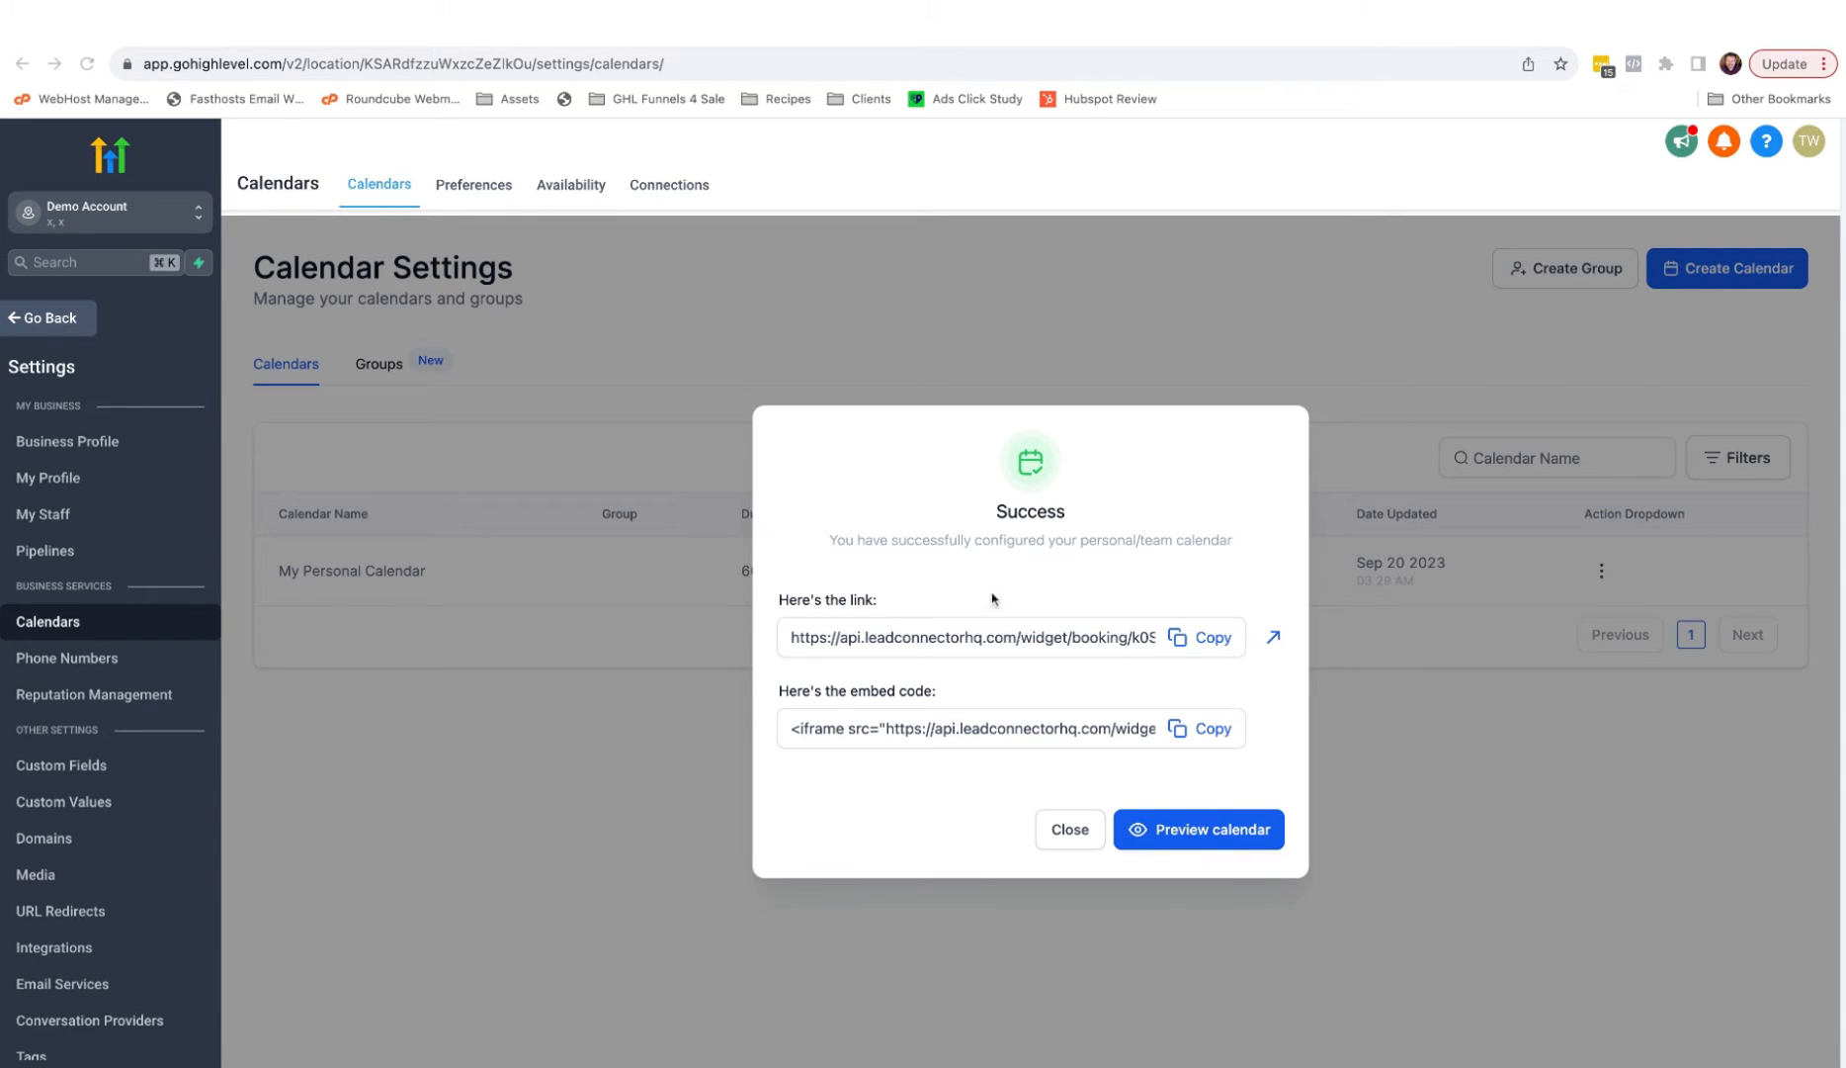
Preview the new calendar, and view the weekly calendar with its appointment booking form
{"action": "left_click", "coordinate": [1206, 829]}
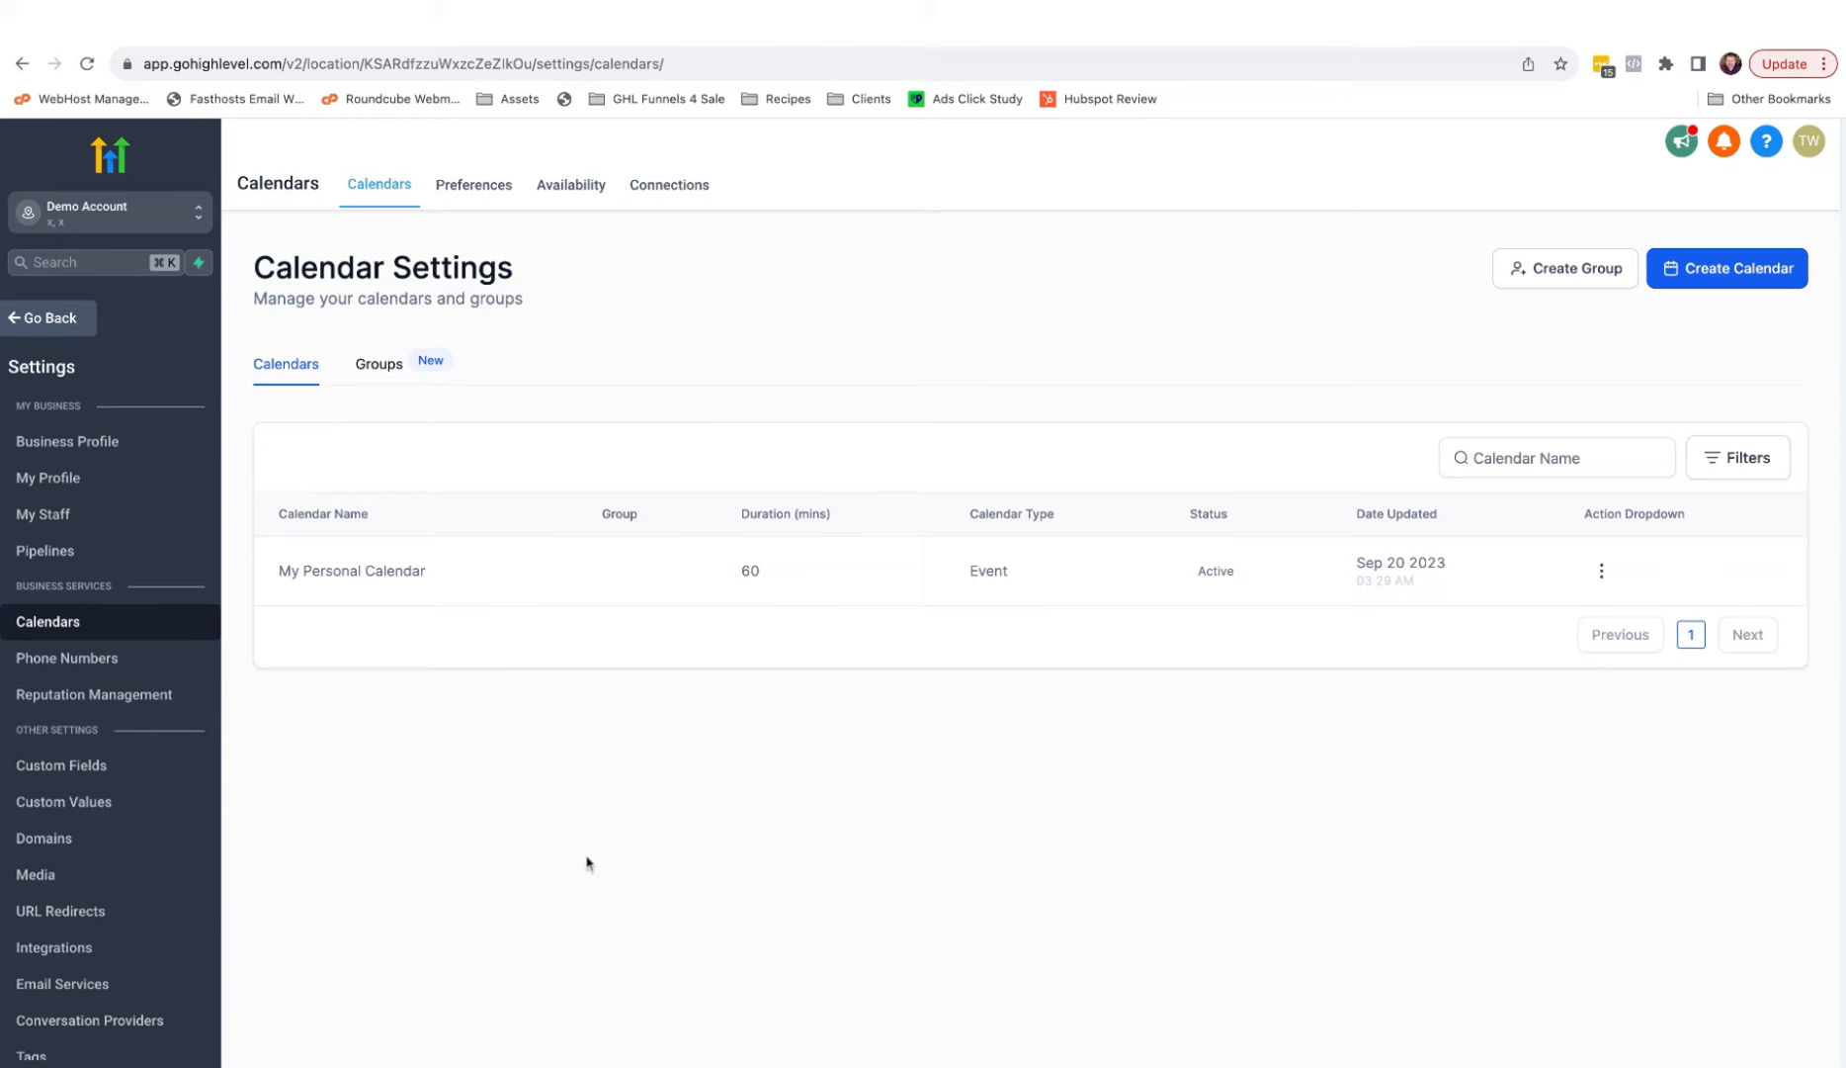
{"action": "left_click", "coordinate": [47, 324]}
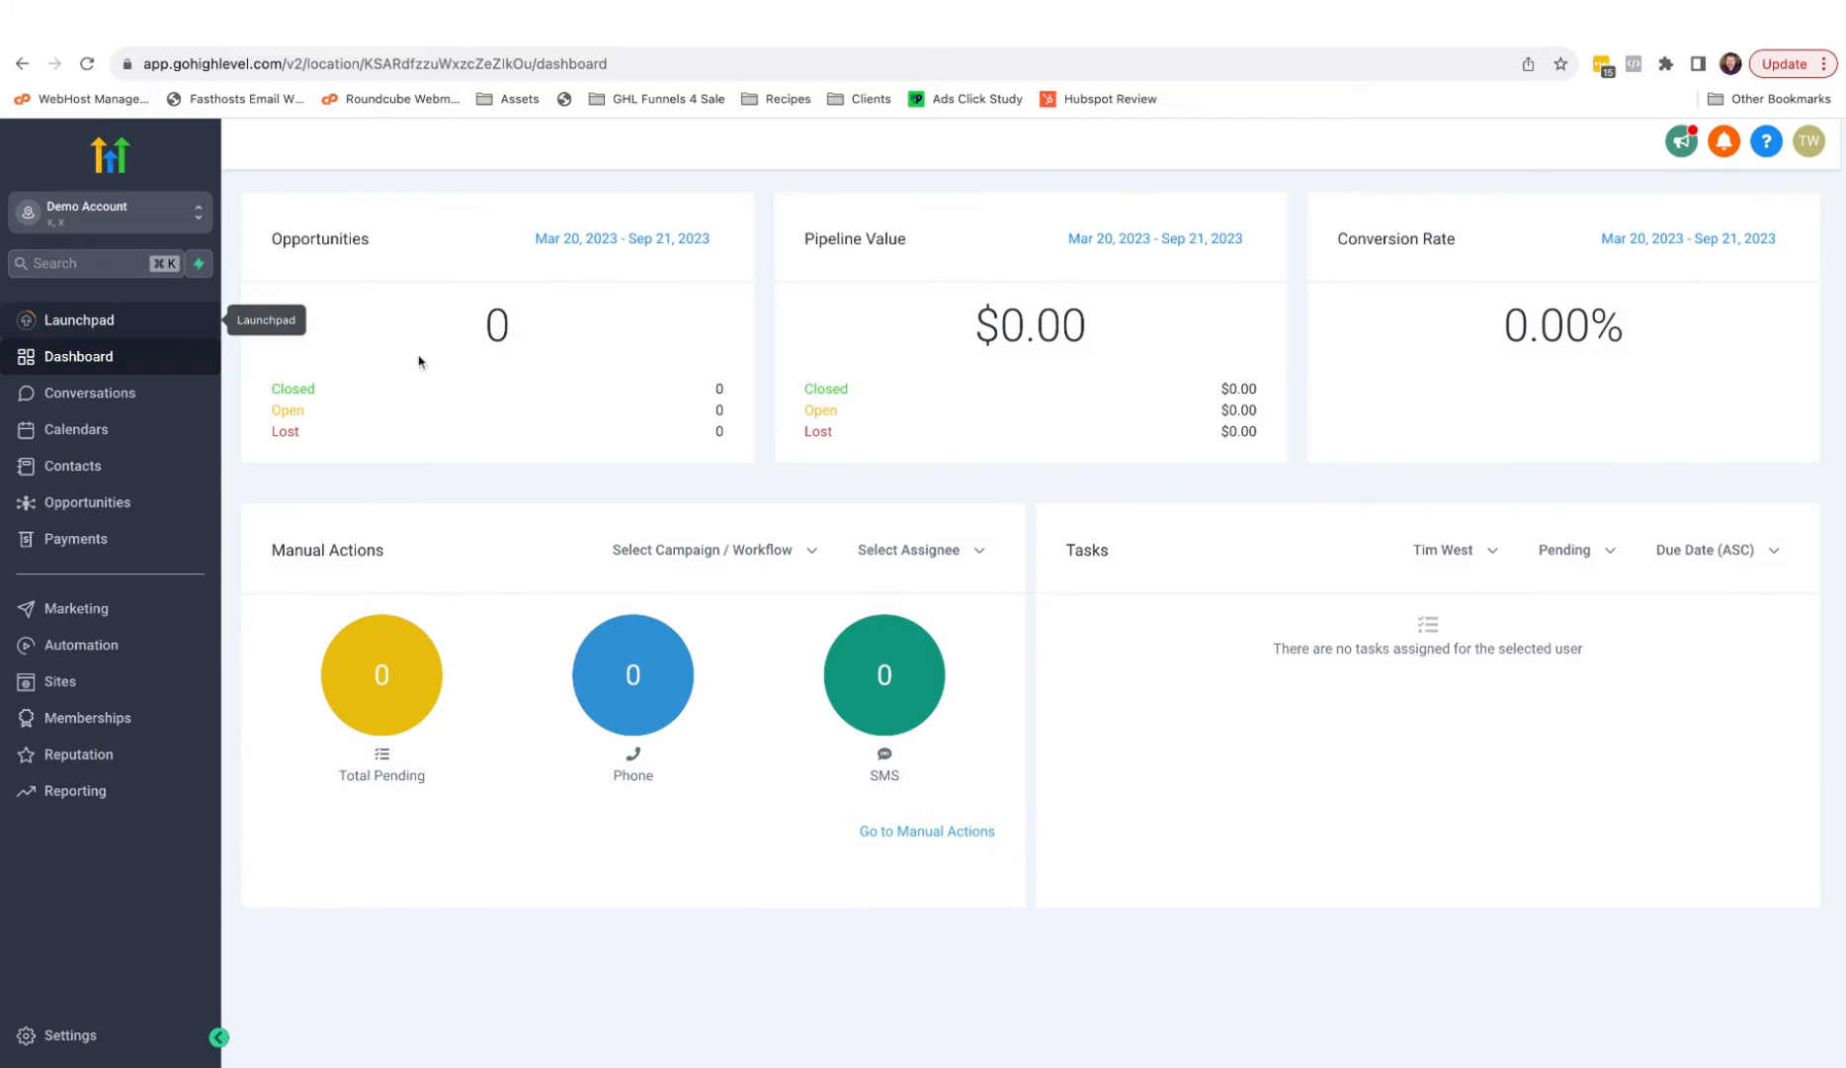
{"action": "left_click", "coordinate": [83, 432]}
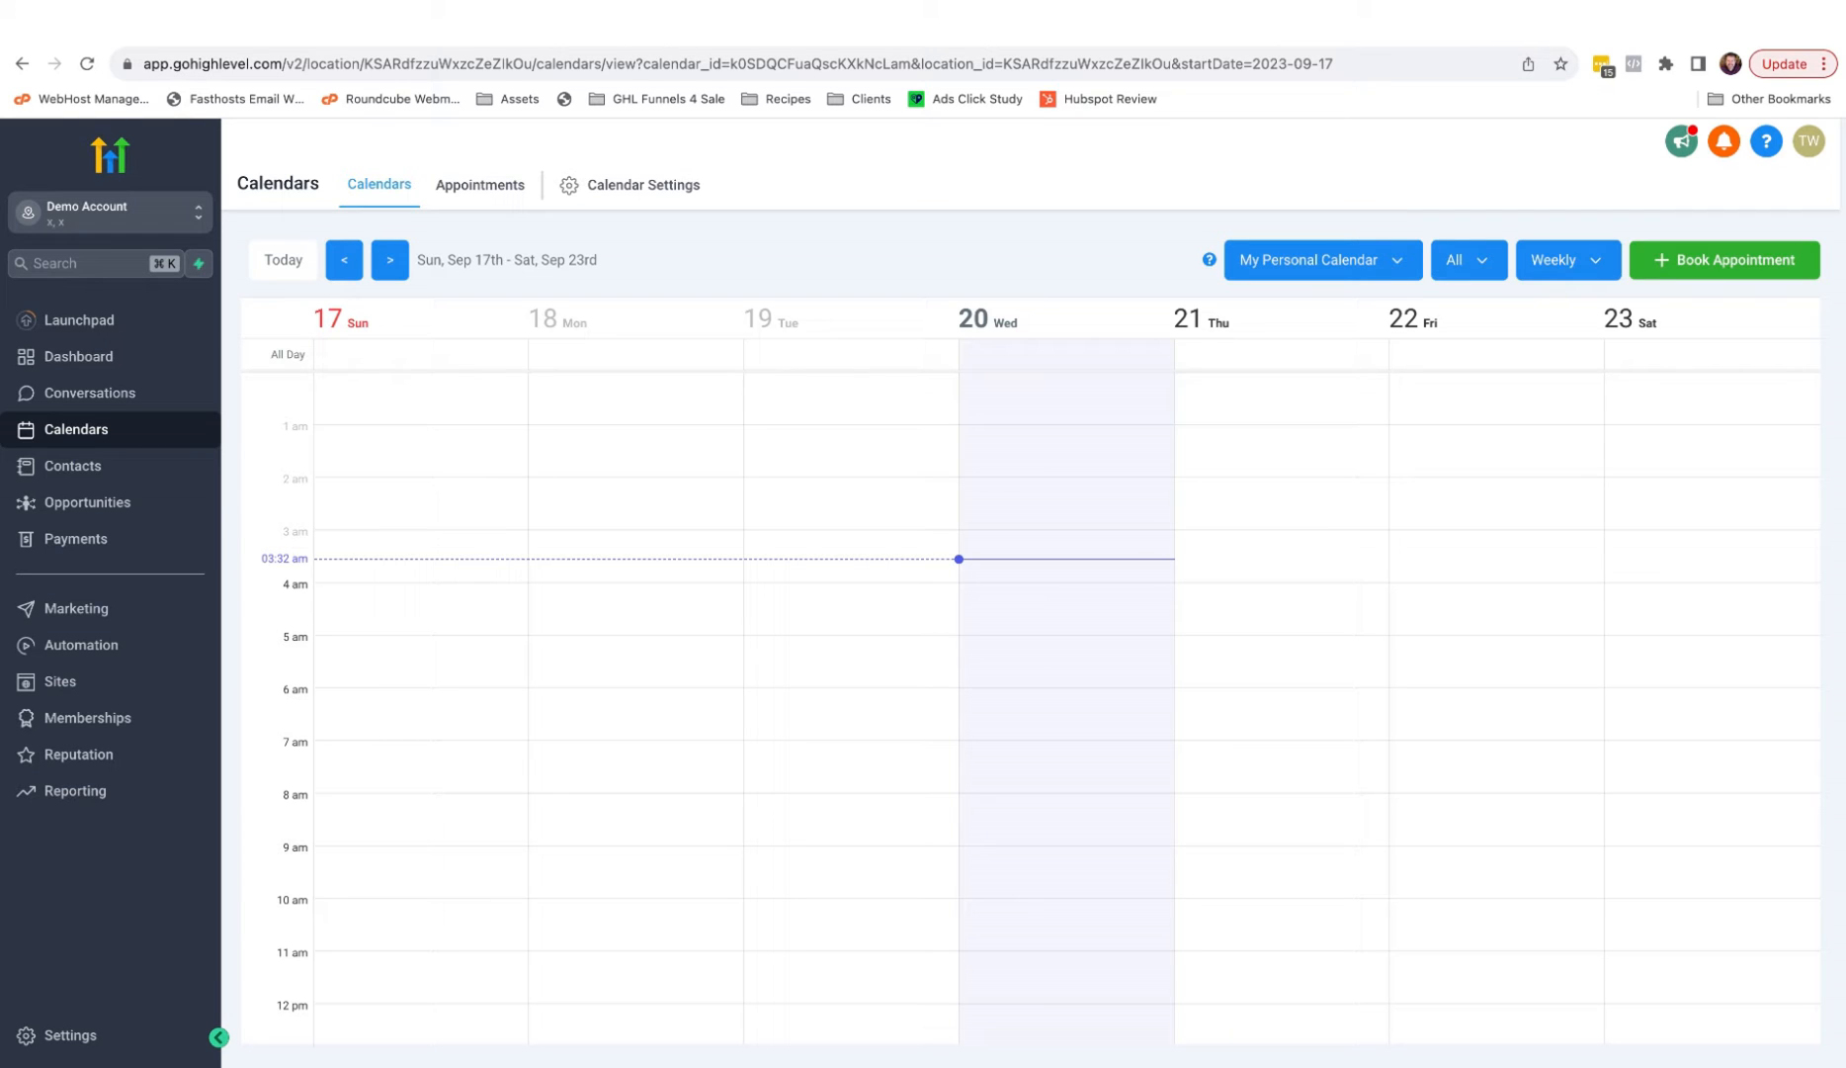
{"action": "left_click", "coordinate": [1680, 273]}
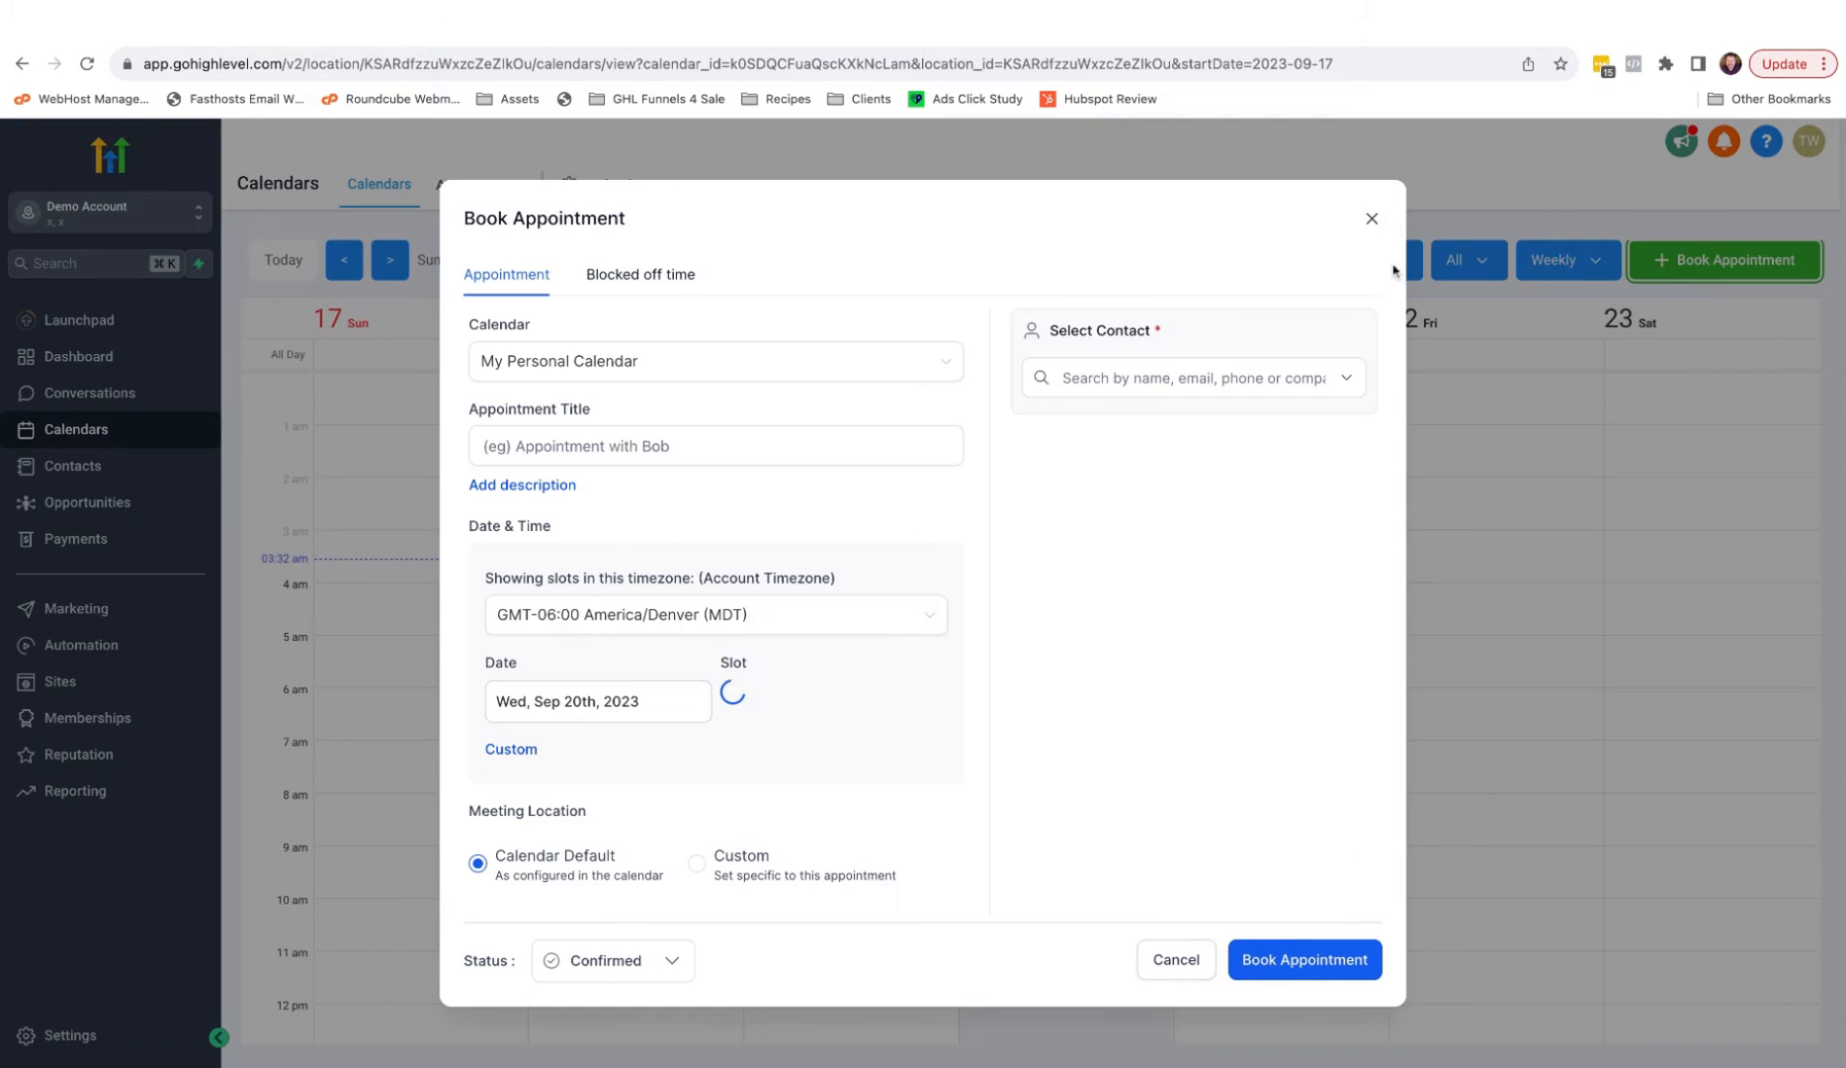
{"action": "left_click", "coordinate": [1373, 220]}
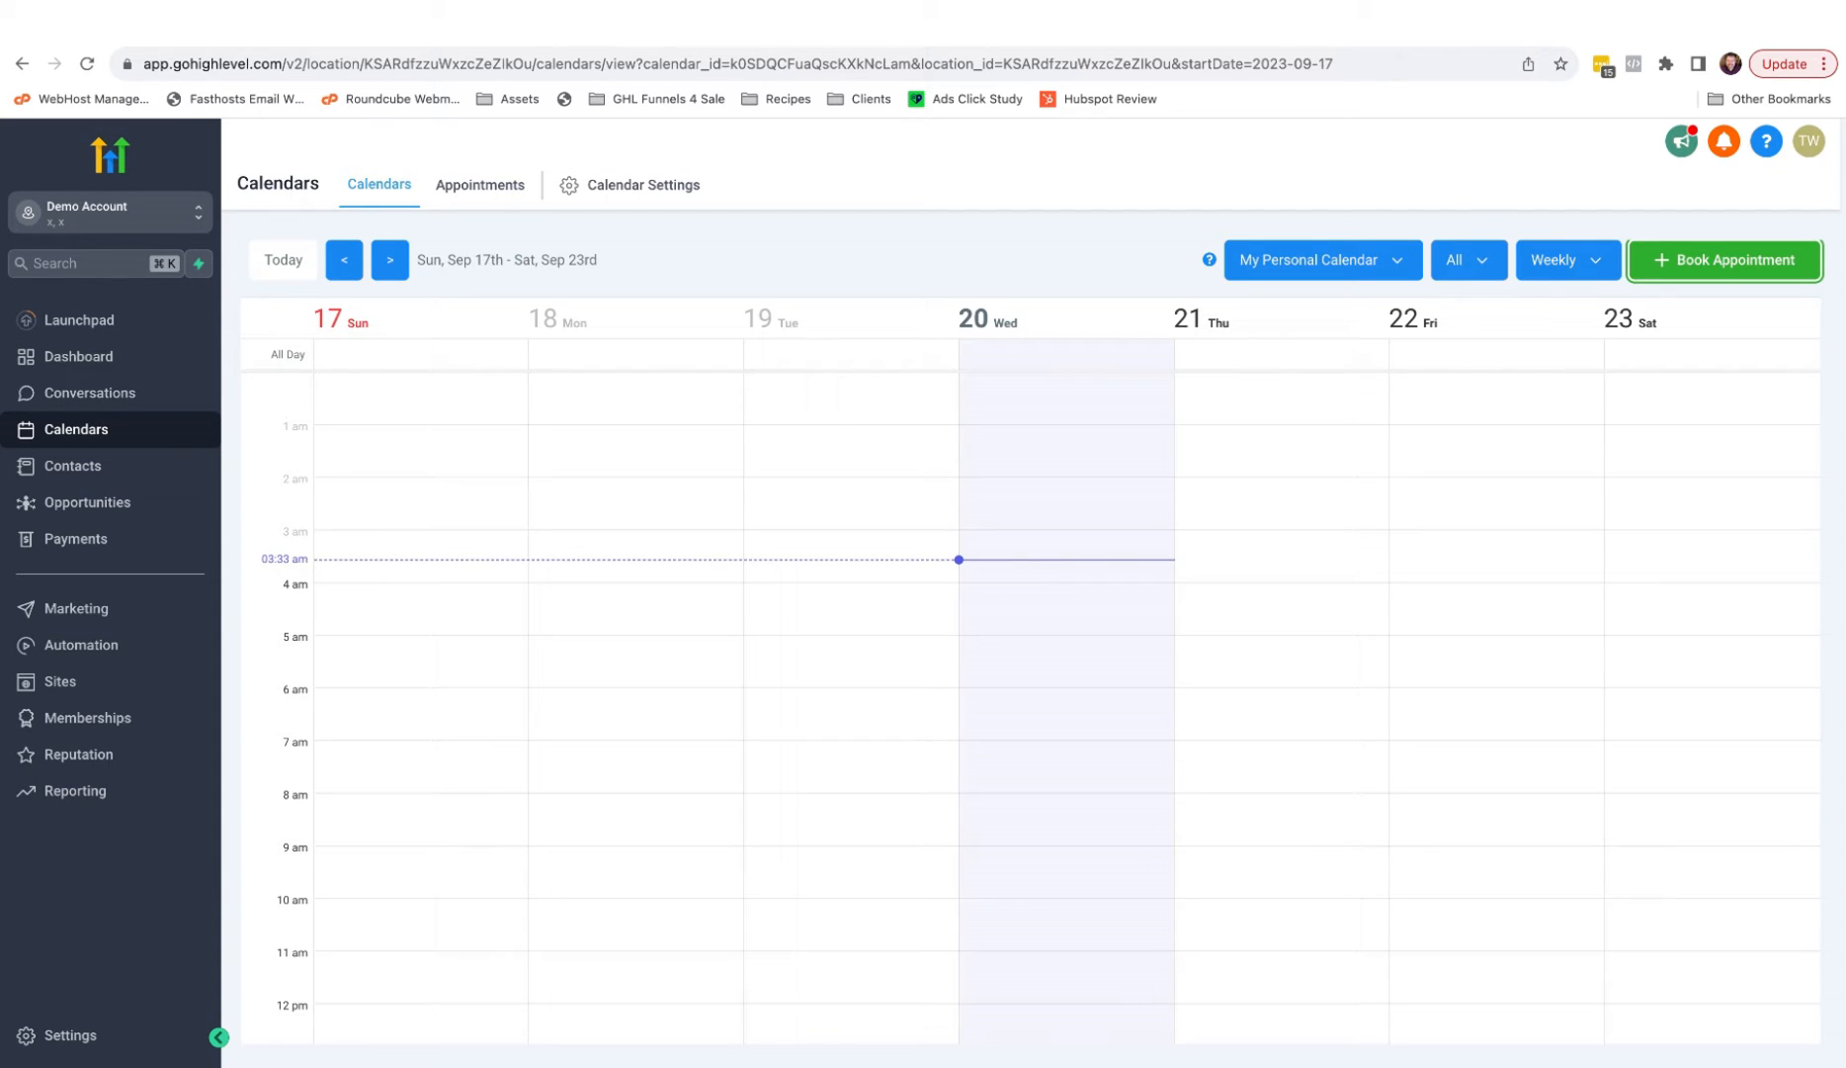
Connect a Google account from the calendar connections by signing in through the location's integrations
{"action": "left_click", "coordinate": [68, 1033]}
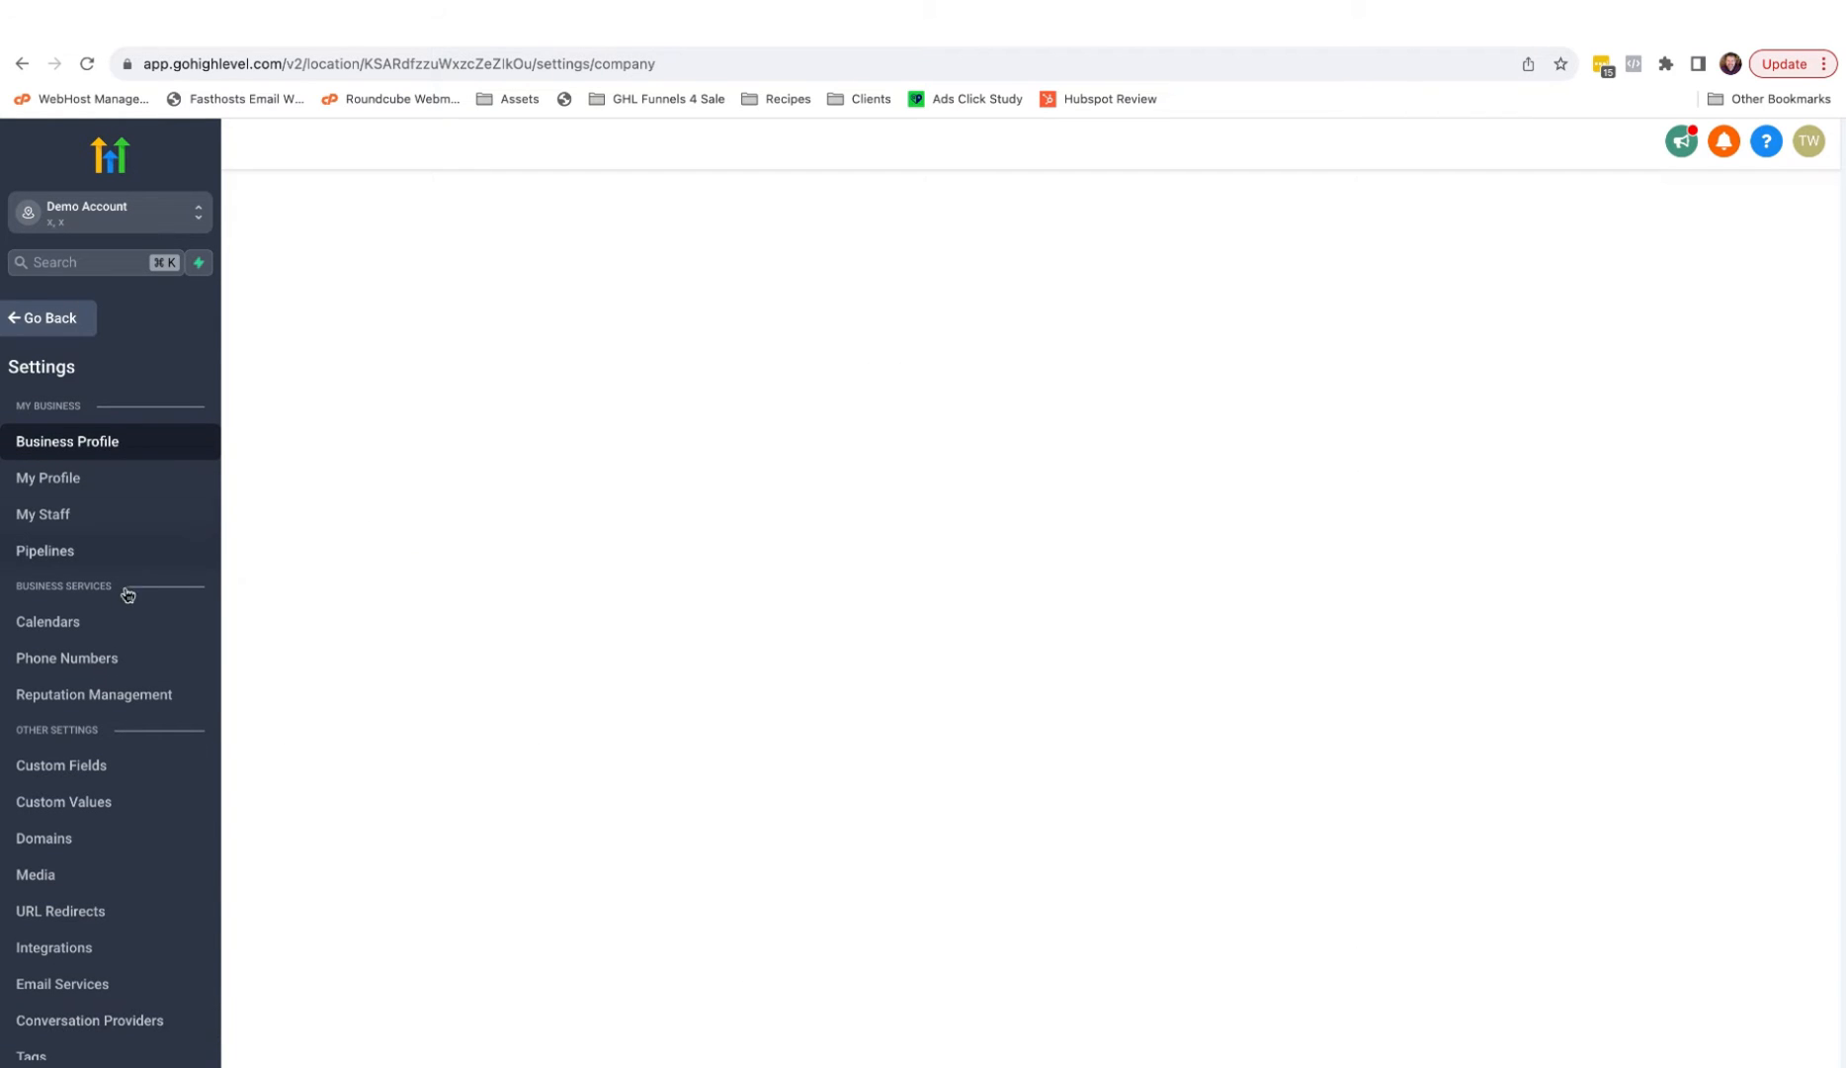
{"action": "left_click", "coordinate": [77, 623]}
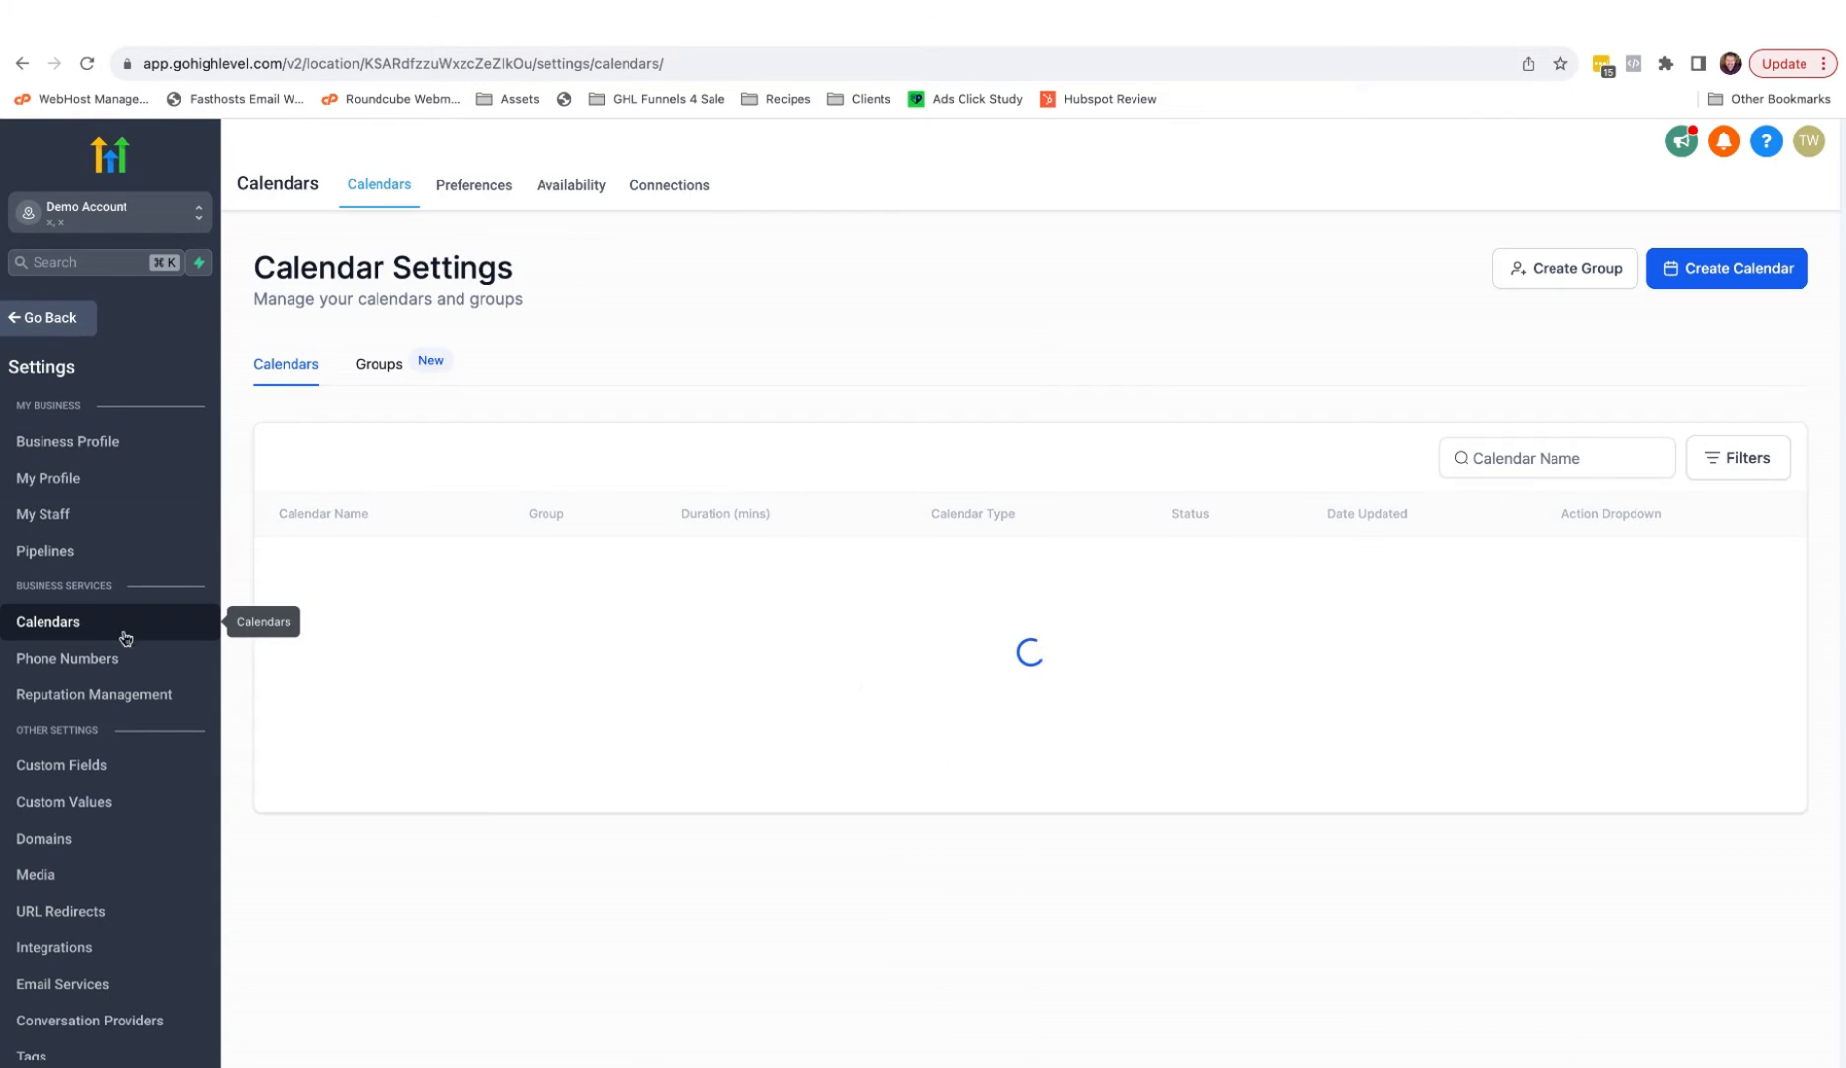
{"action": "left_click", "coordinate": [673, 192]}
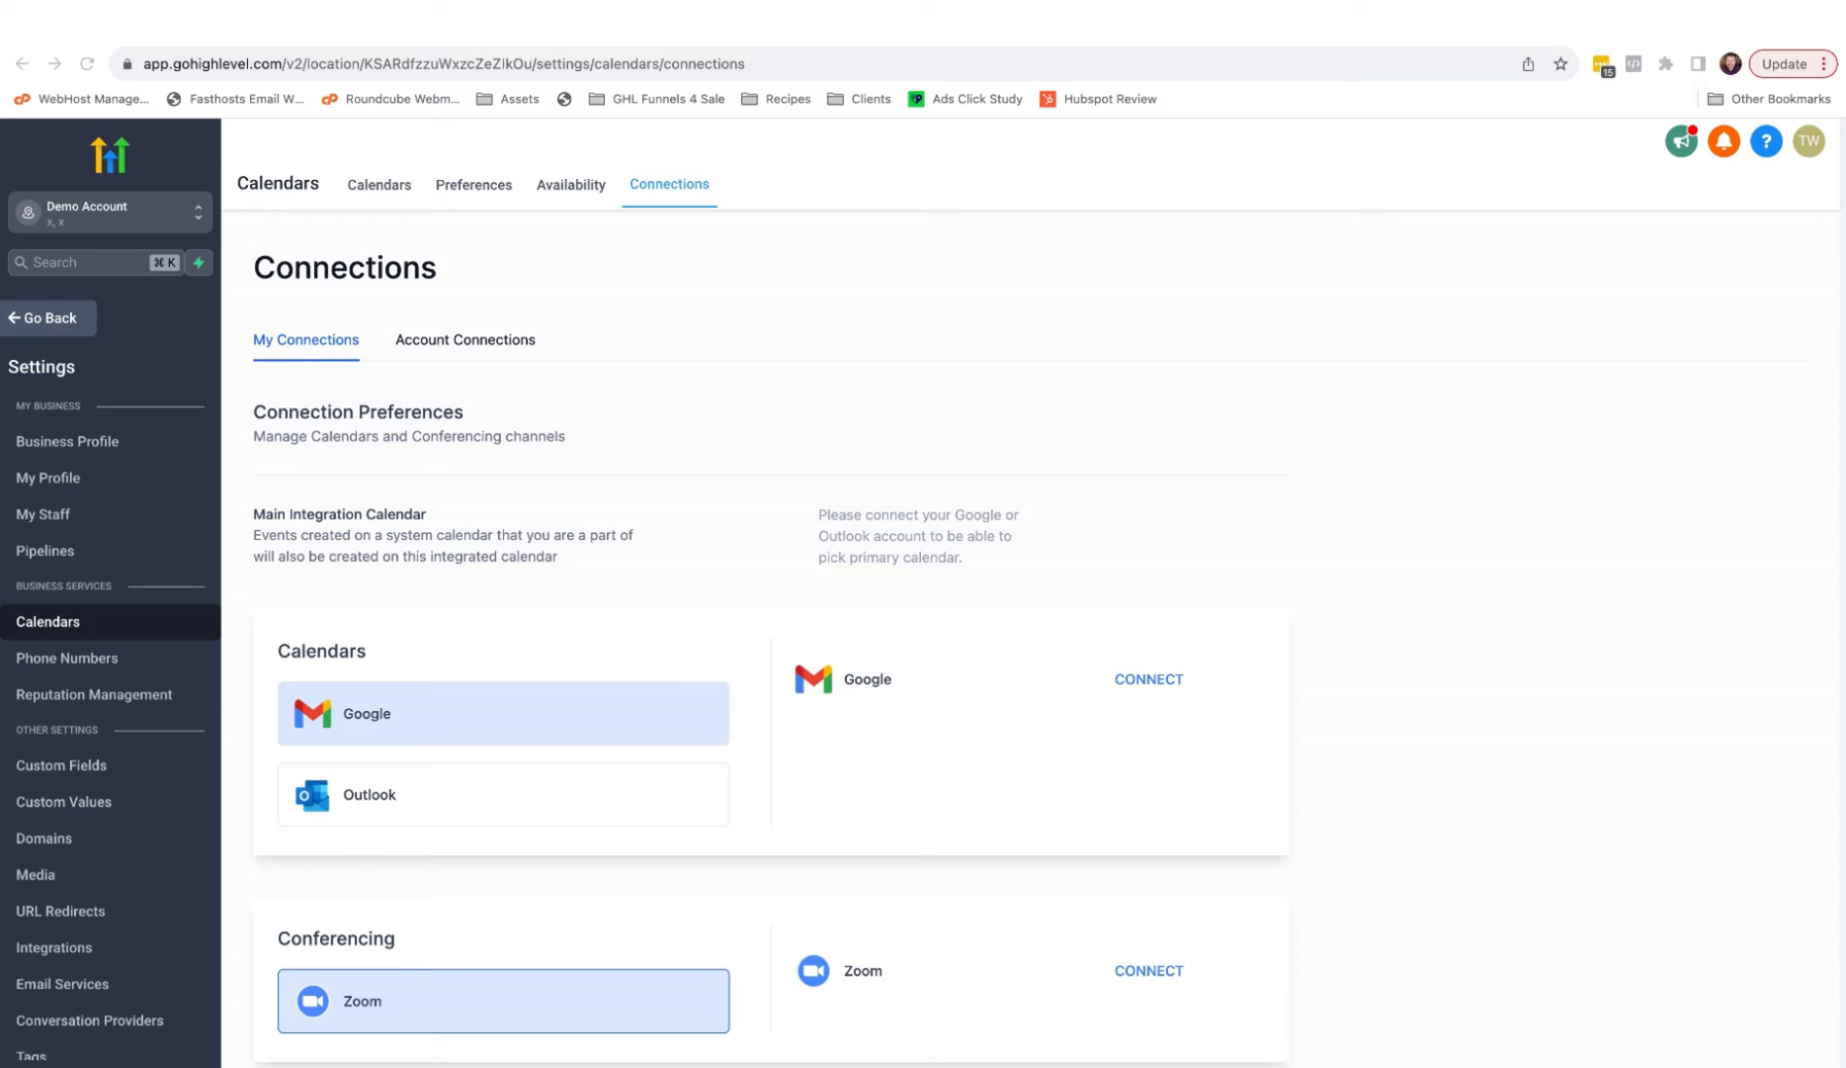
{"action": "left_click", "coordinate": [1149, 680]}
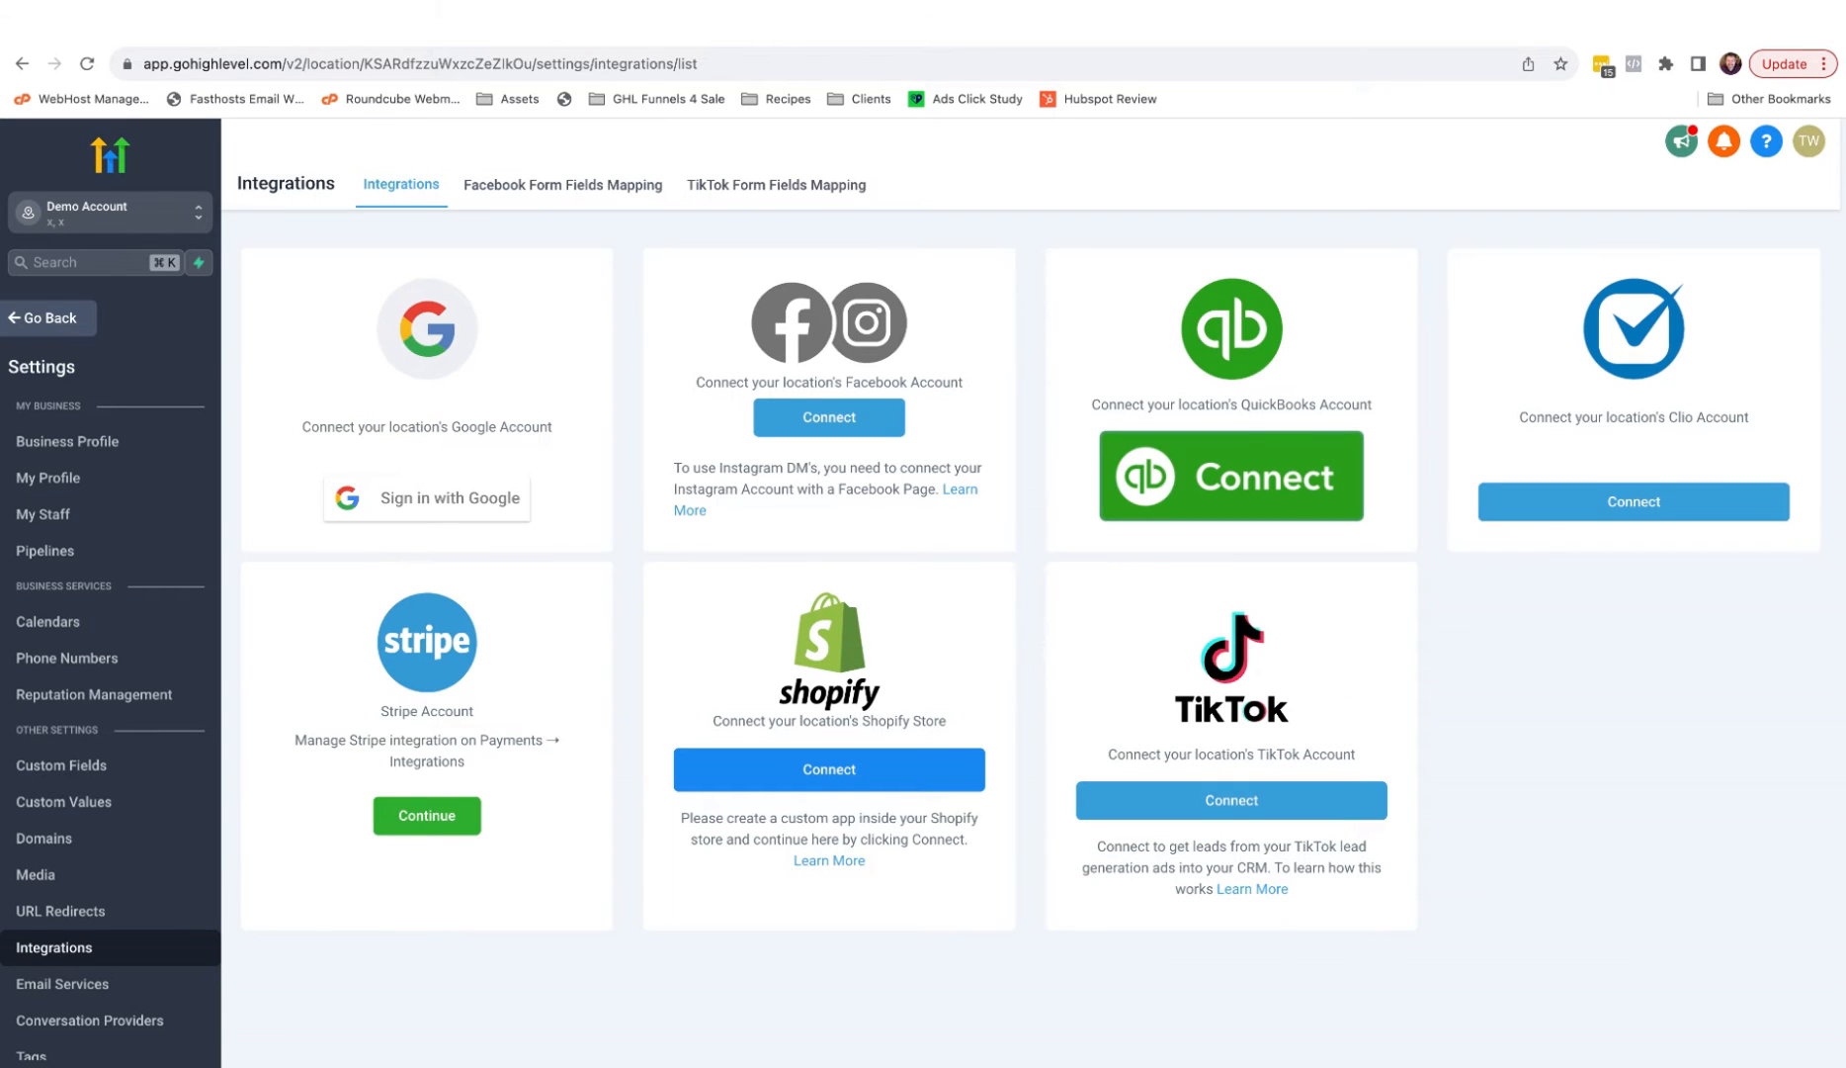
{"action": "left_click", "coordinate": [411, 502]}
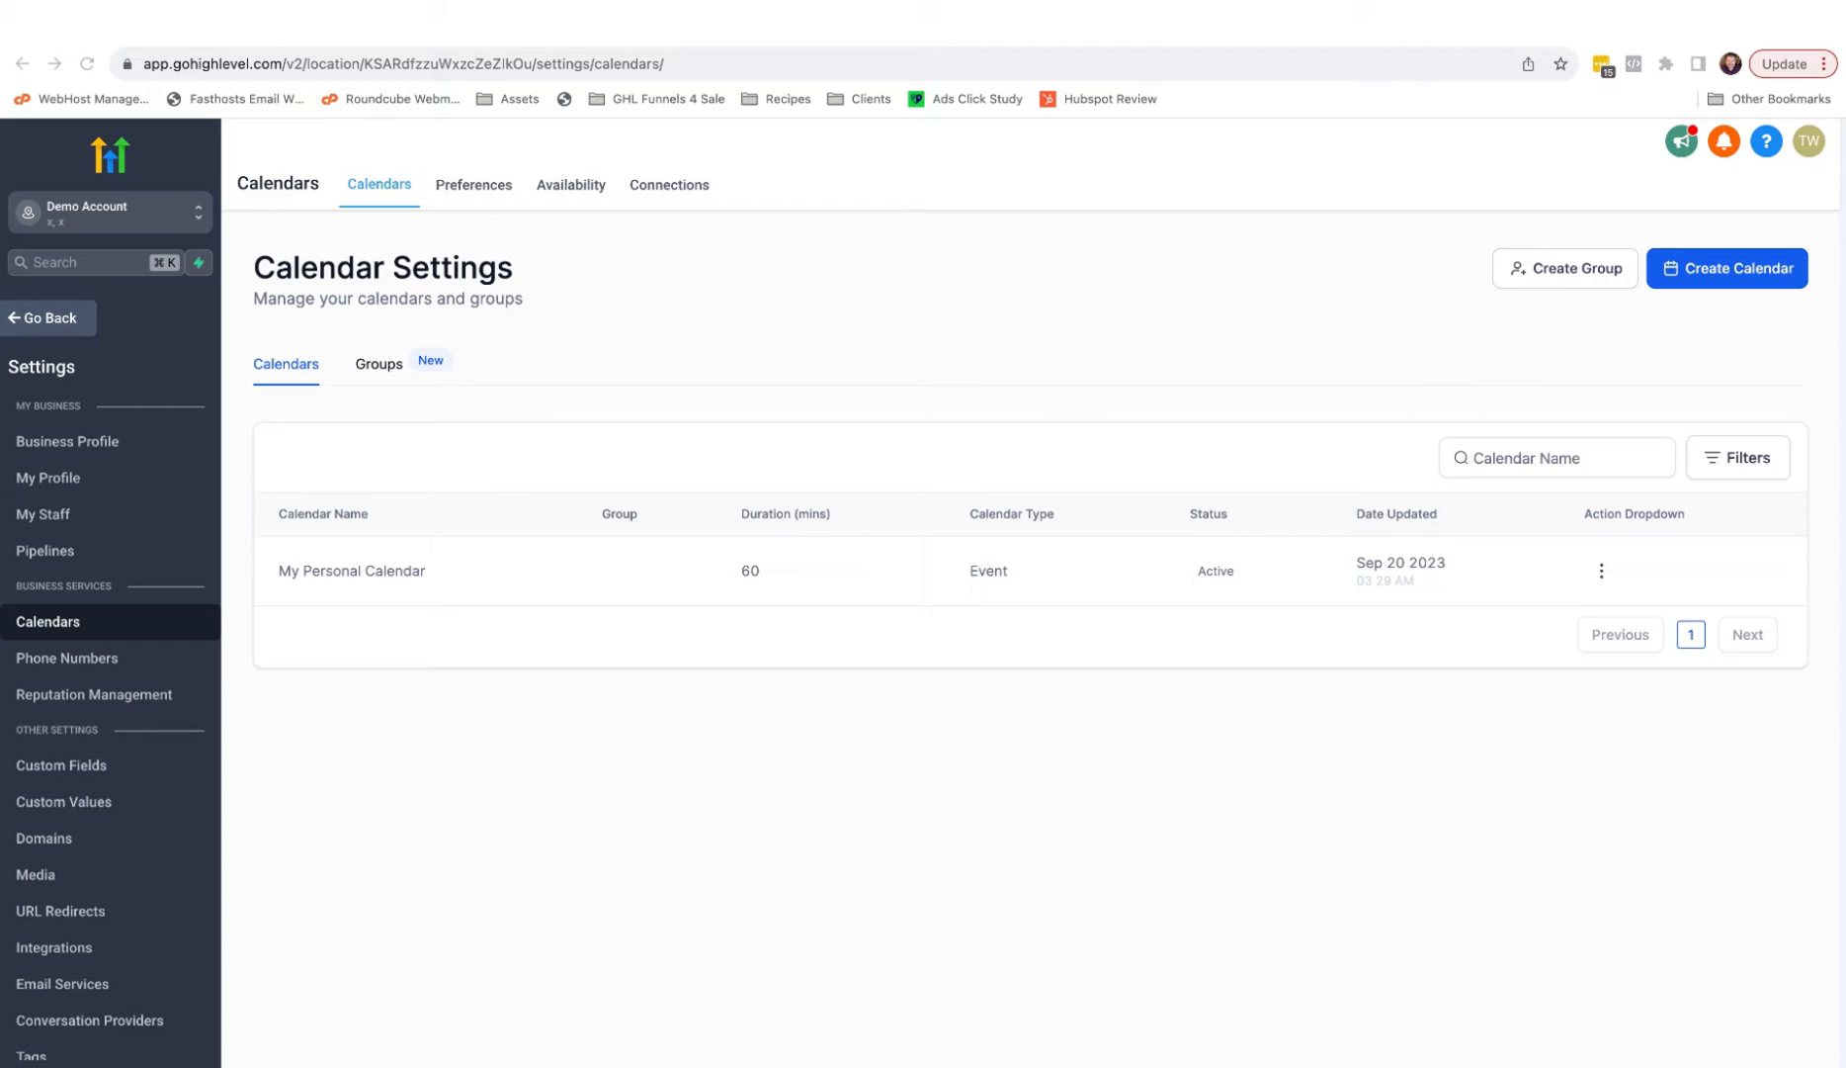
Open My Personal Calendar for editing and switch its form confirmation page to Redirect URL
{"action": "left_click", "coordinate": [1603, 574]}
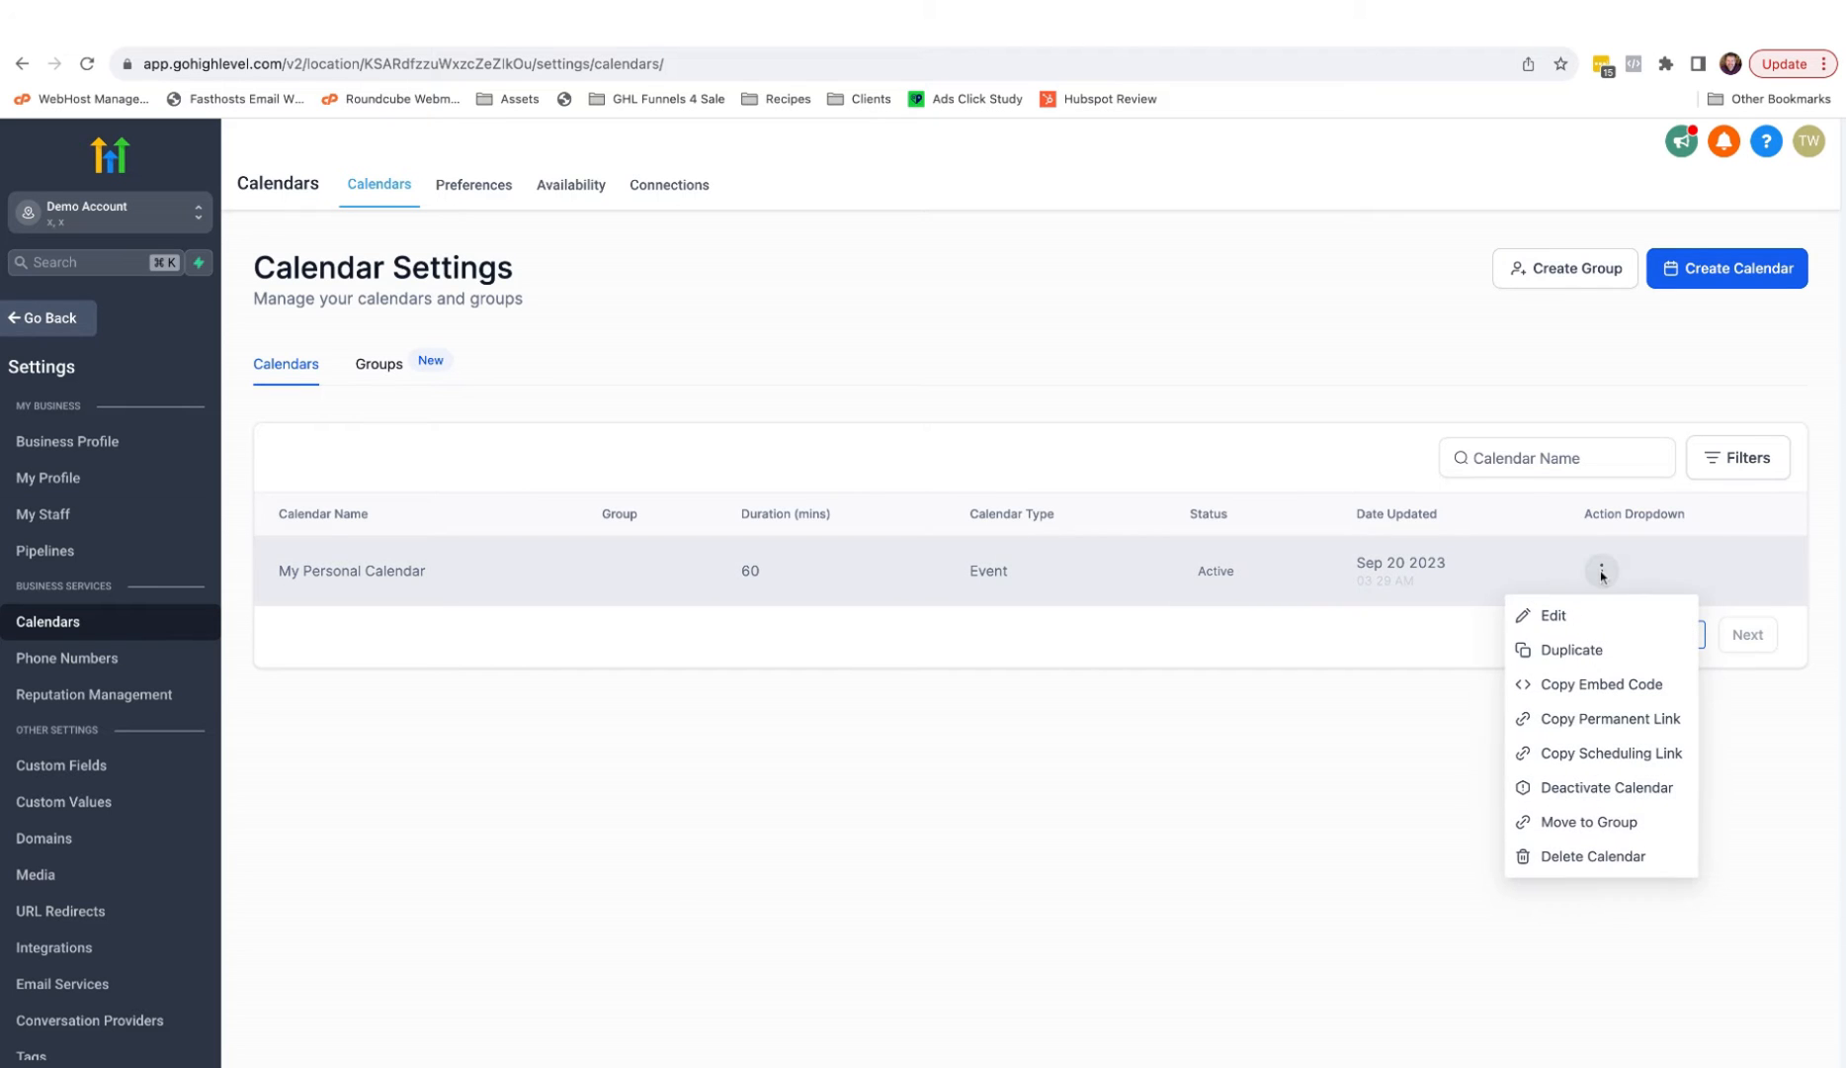
{"action": "left_click", "coordinate": [1560, 615]}
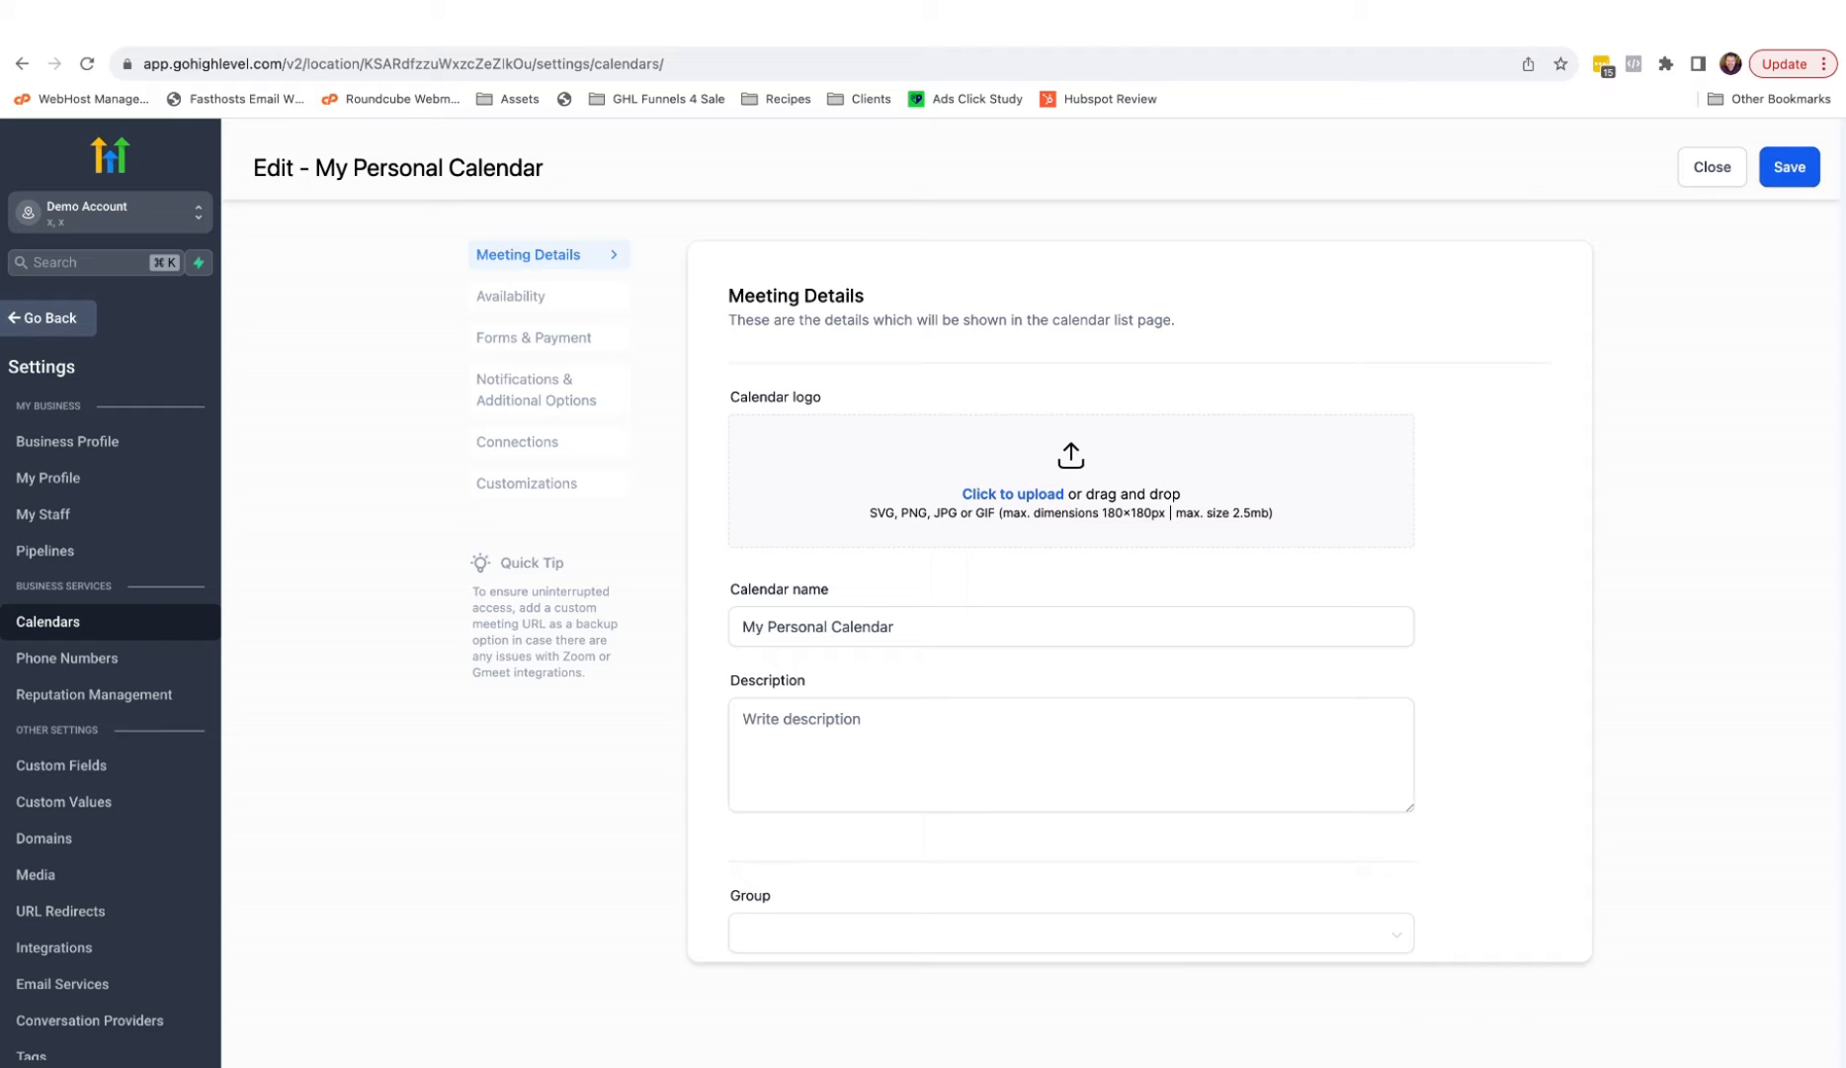
{"action": "left_click", "coordinate": [781, 637]}
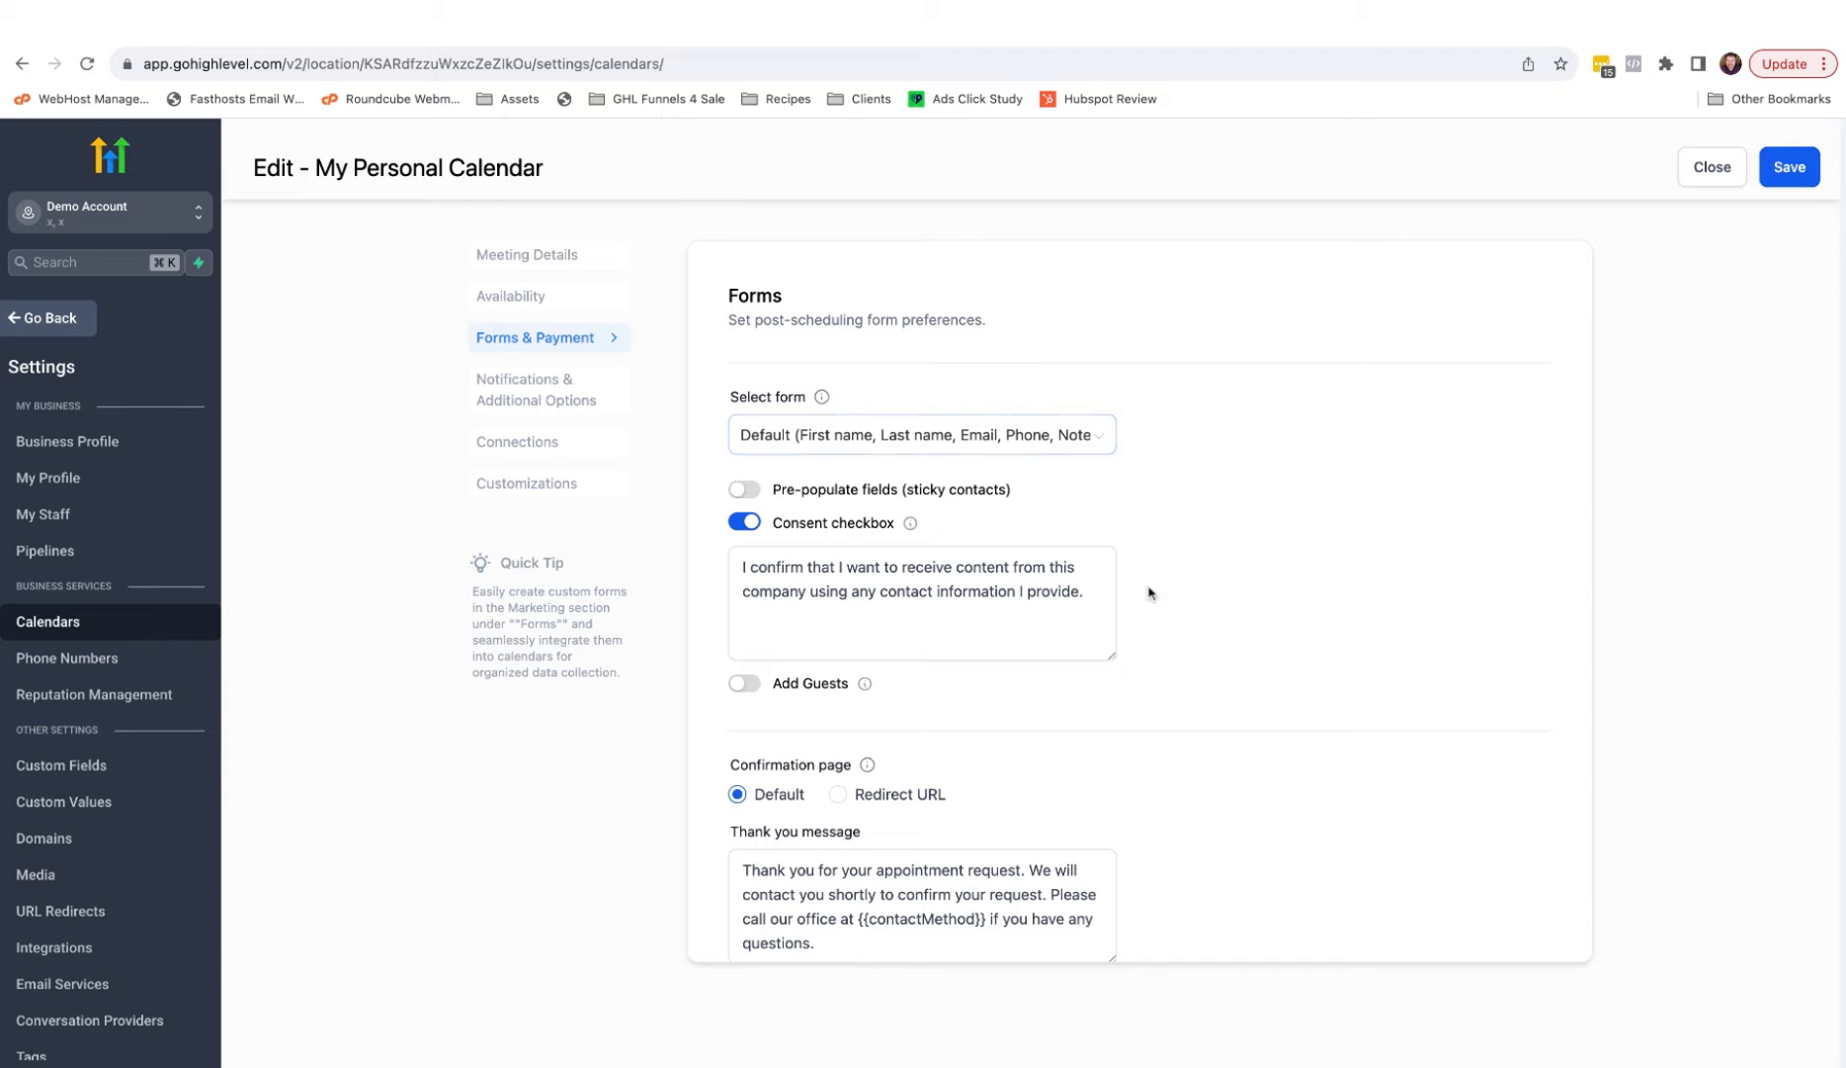
{"action": "scroll", "coordinate": [944, 583], "scroll_direction": "down", "scroll_amount": 5}
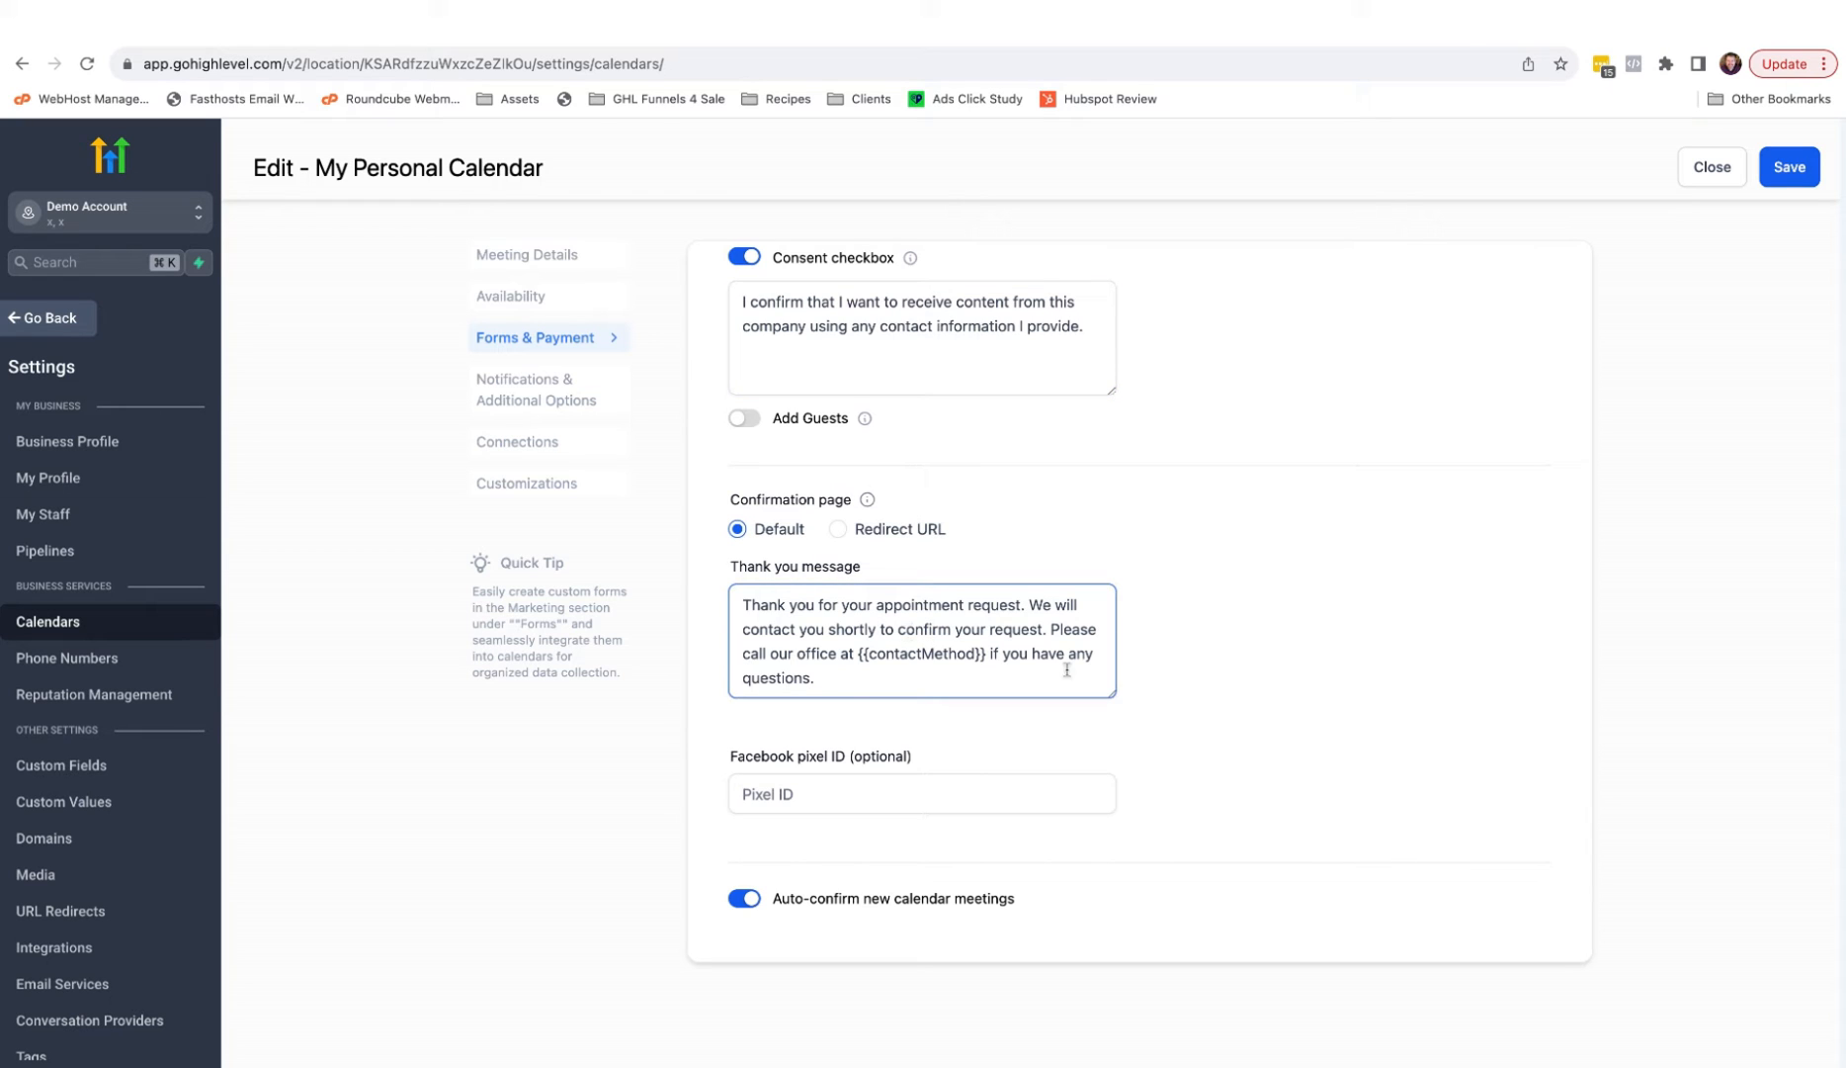
{"action": "left_click", "coordinate": [837, 530]}
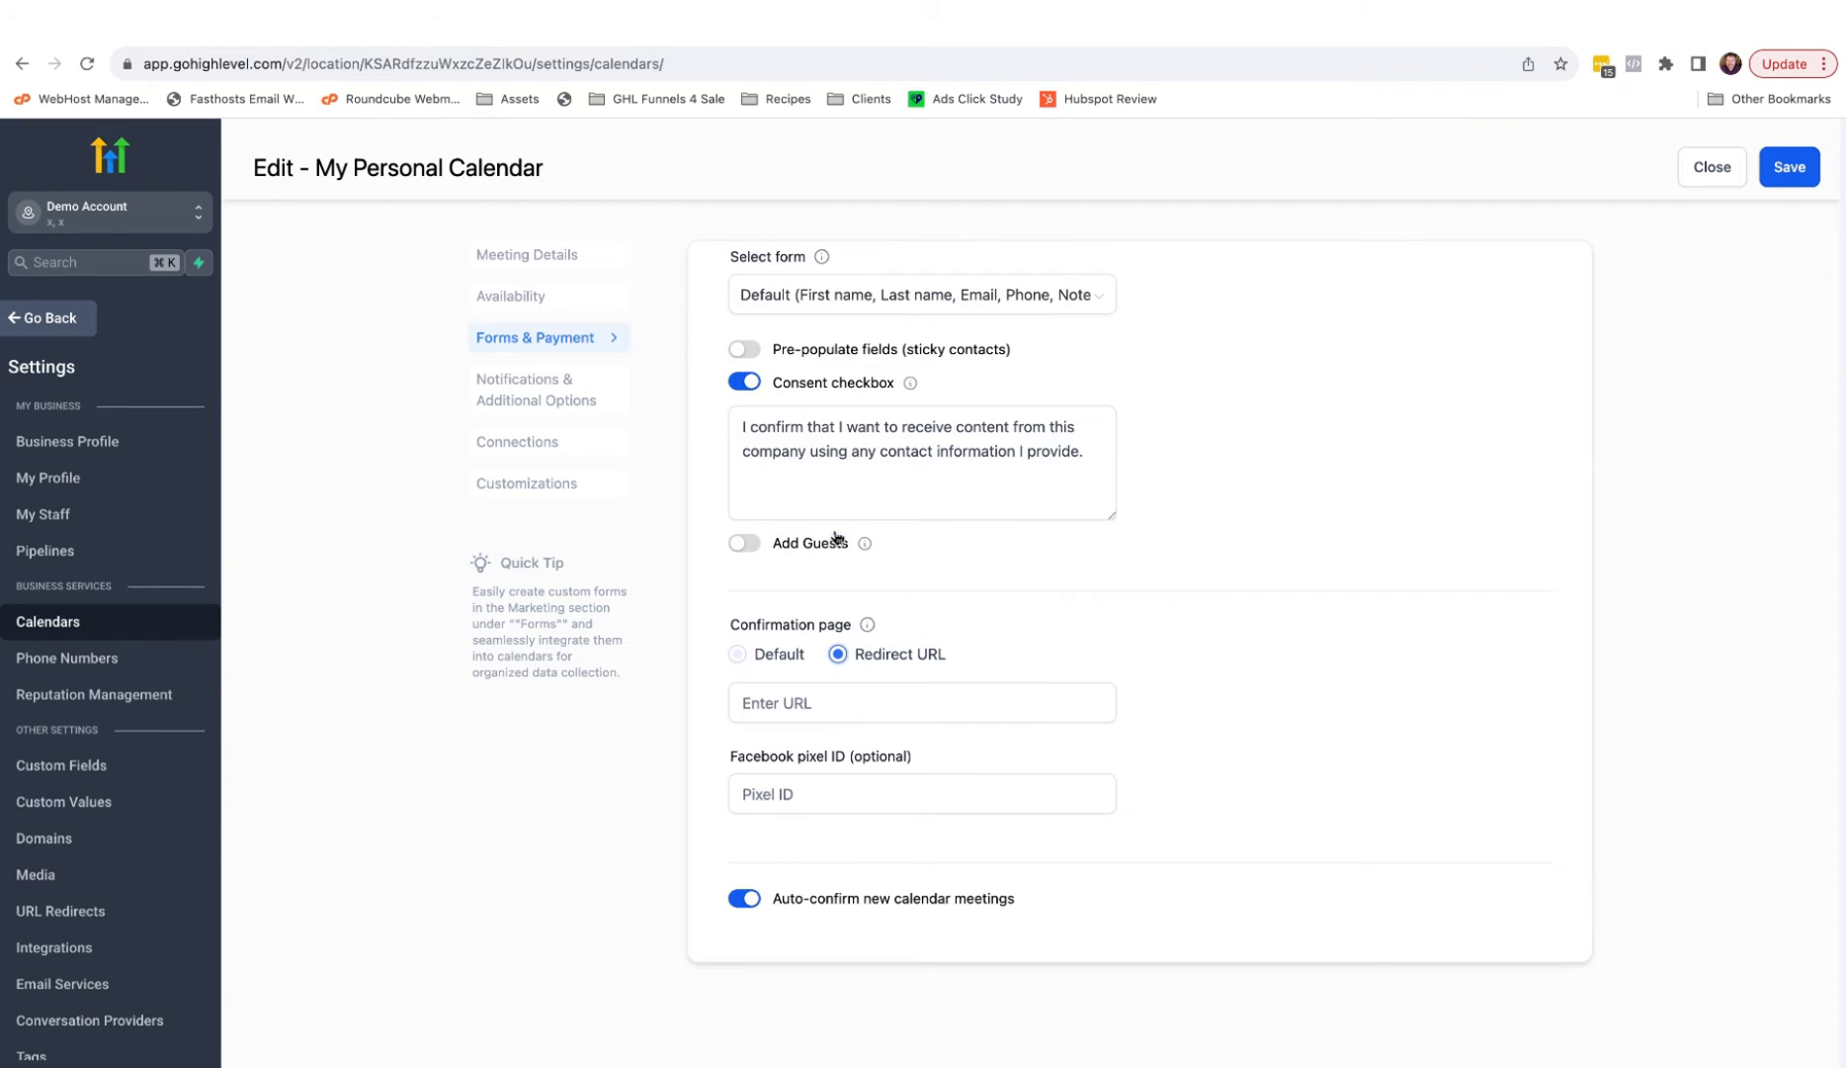
Enable the acknowledgement email notification for both Contact and Emails recipients
{"action": "scroll", "coordinate": [1010, 574], "scroll_direction": "up", "scroll_amount": 2}
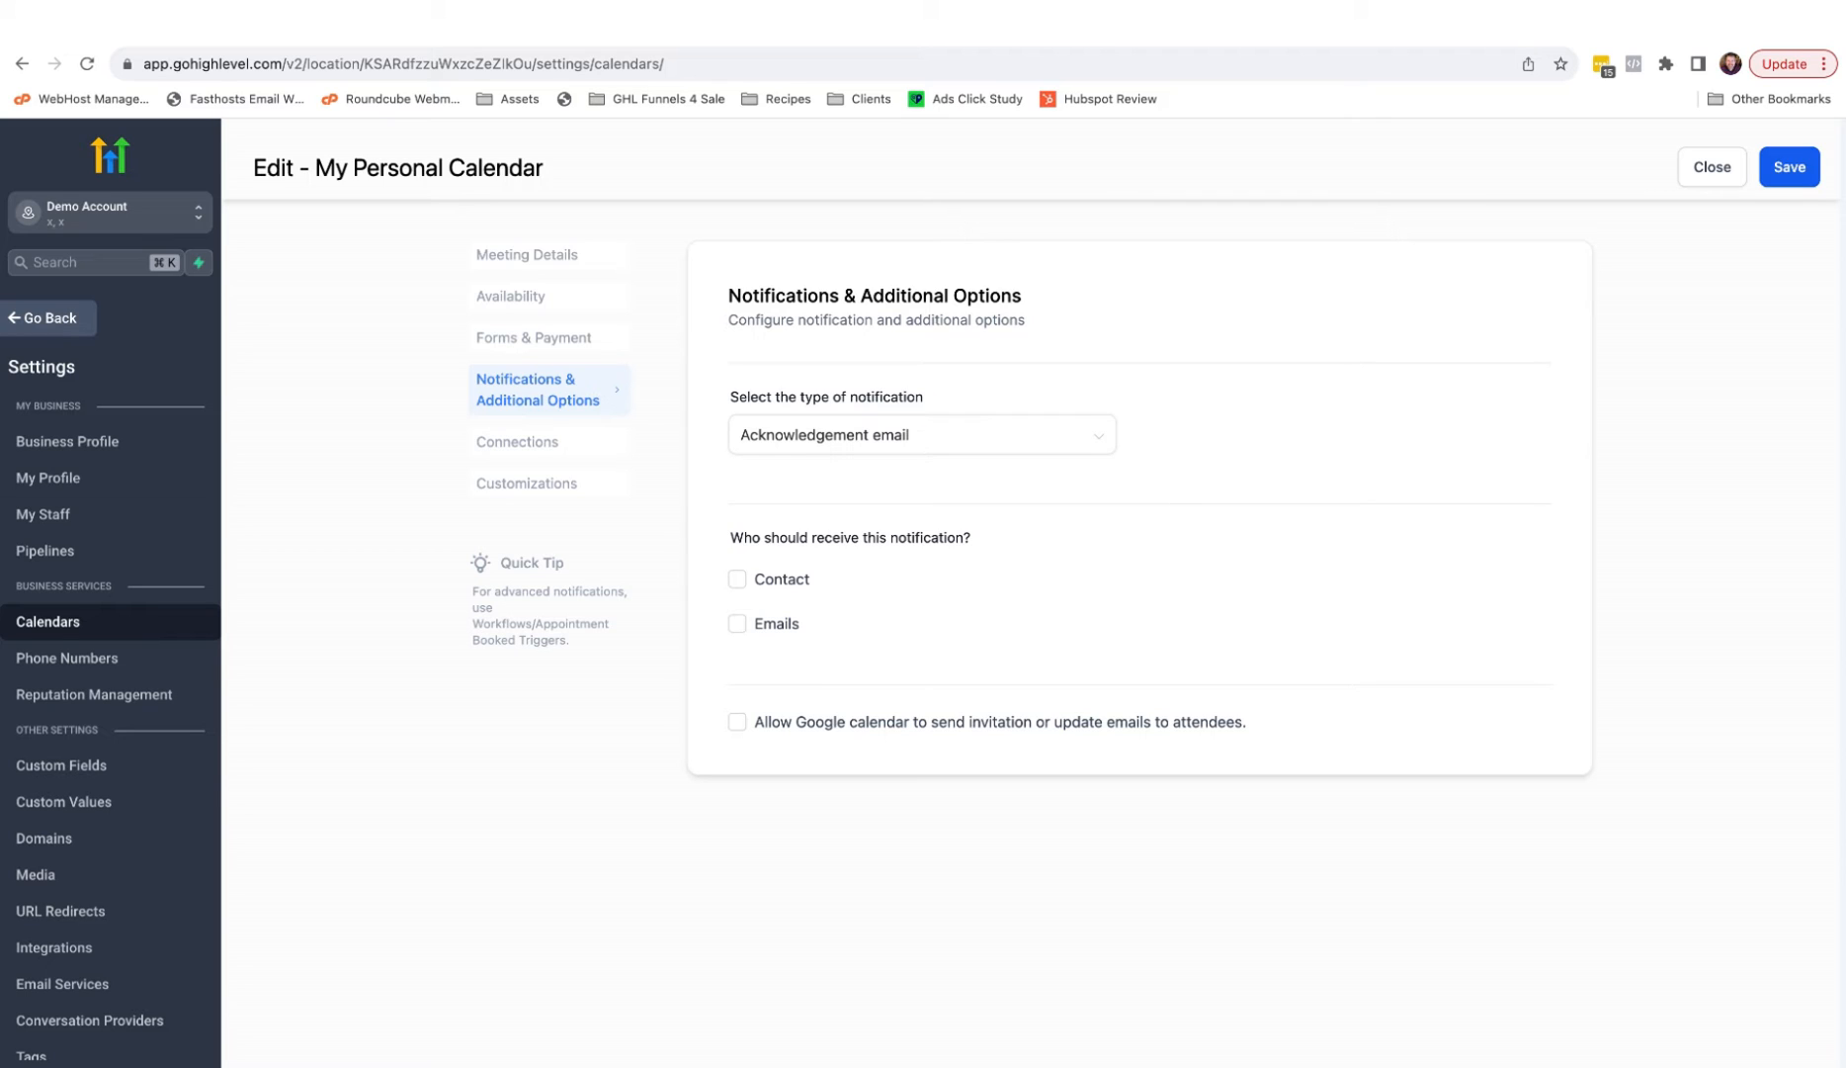
{"action": "left_click", "coordinate": [737, 581]}
{"action": "left_click", "coordinate": [737, 623]}
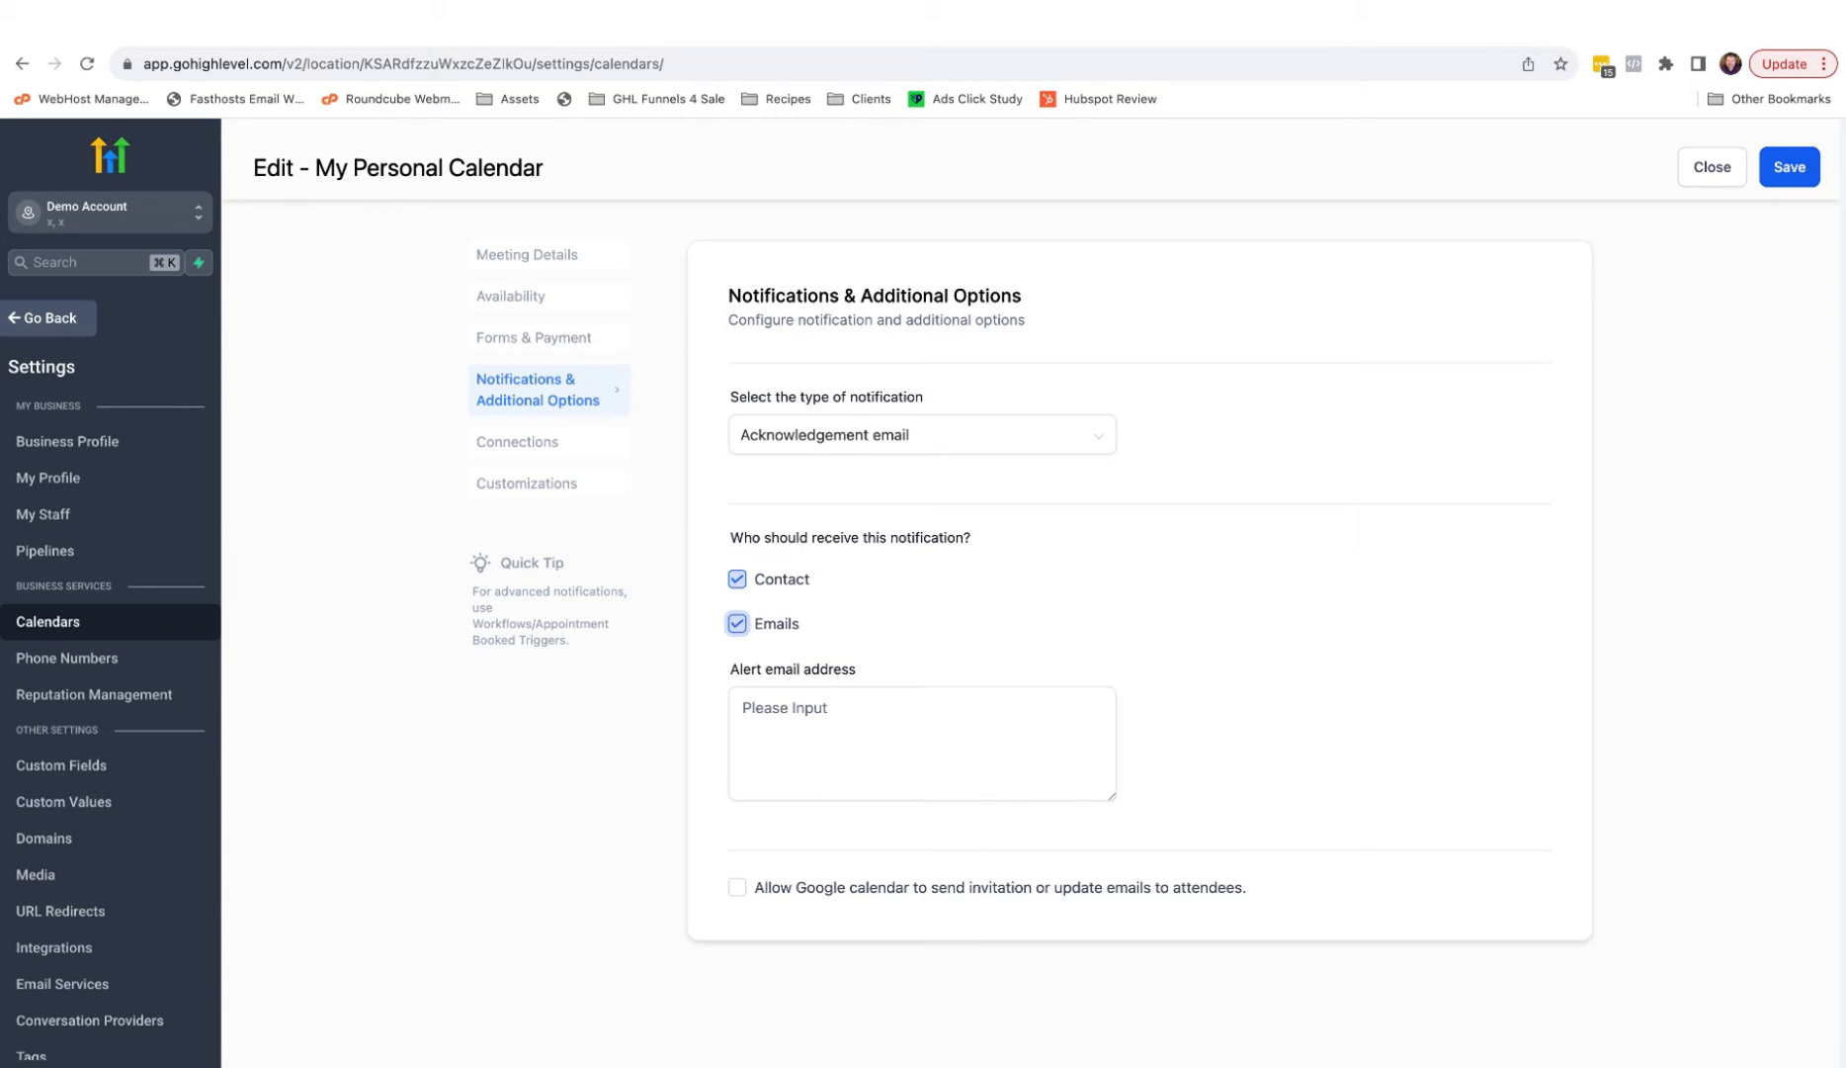
Link My Personal Calendar to the connected Google account's email calendar for external sync, keeping the sync option One Way
{"action": "left_click", "coordinate": [518, 442]}
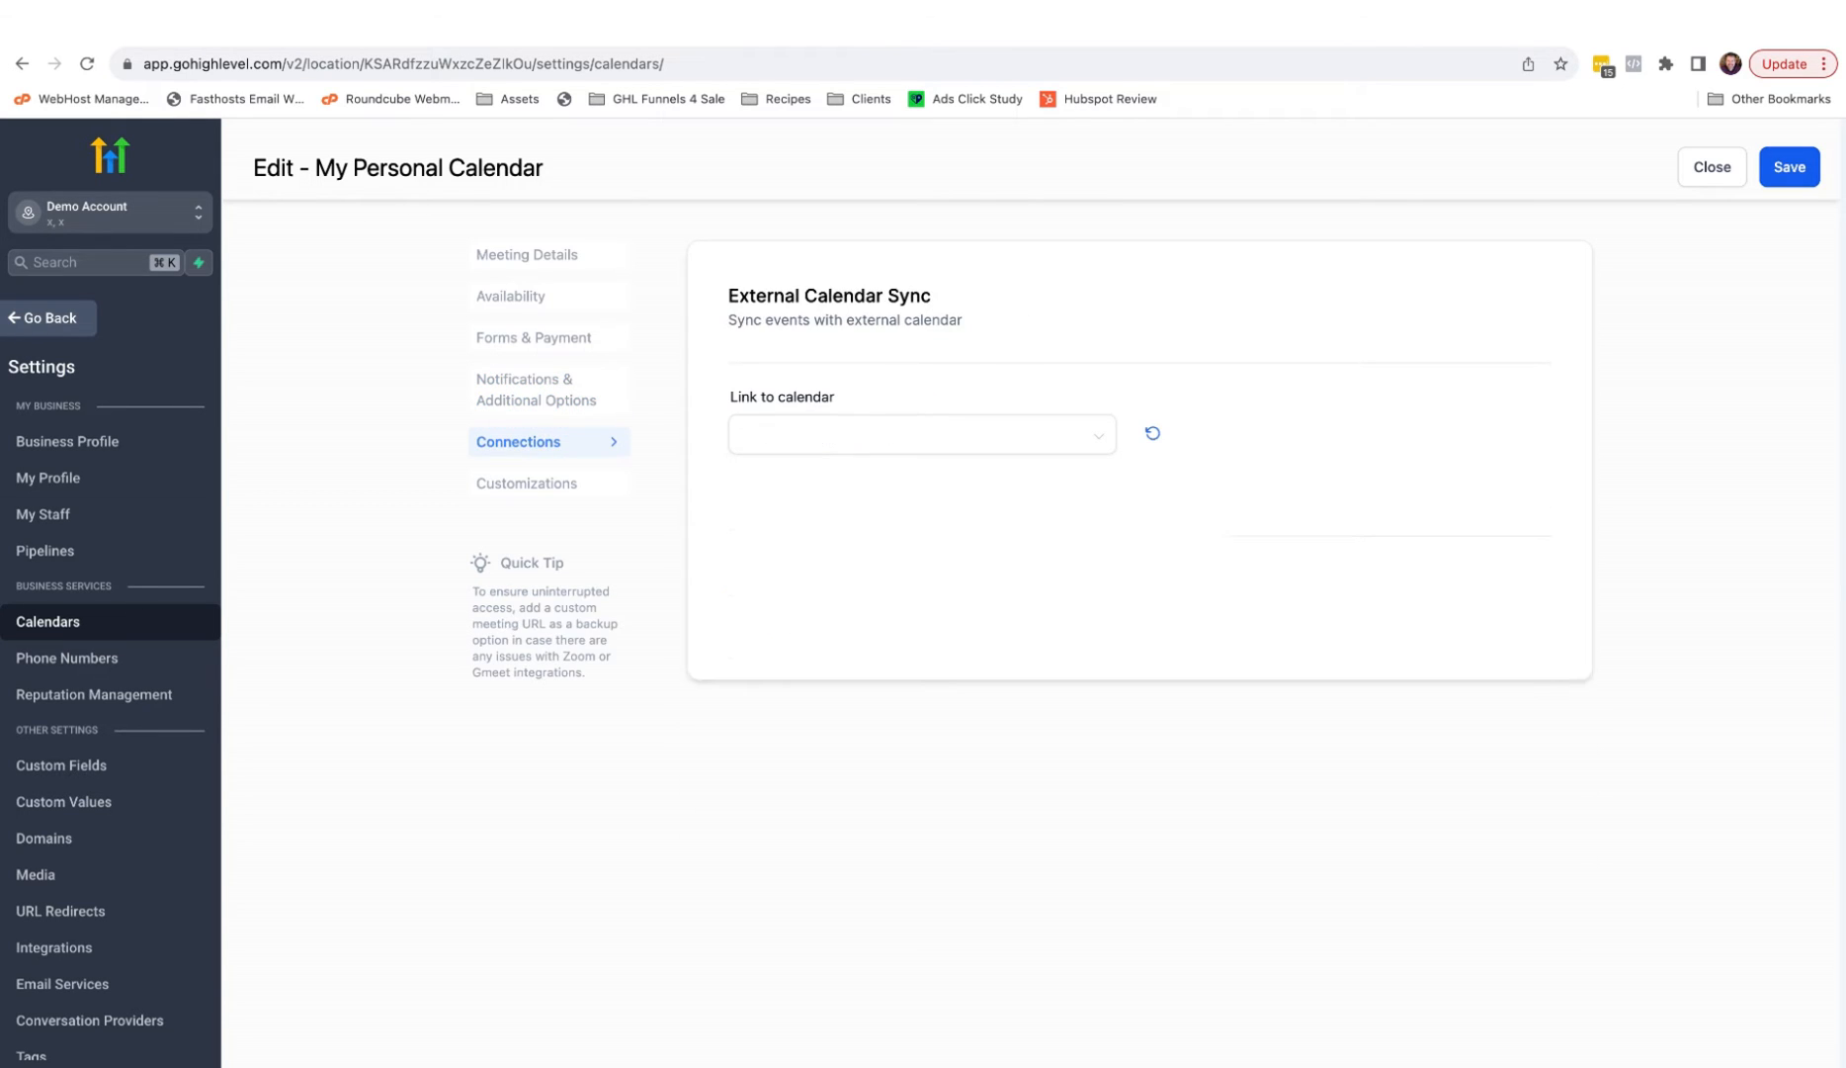
{"action": "left_click", "coordinate": [960, 428]}
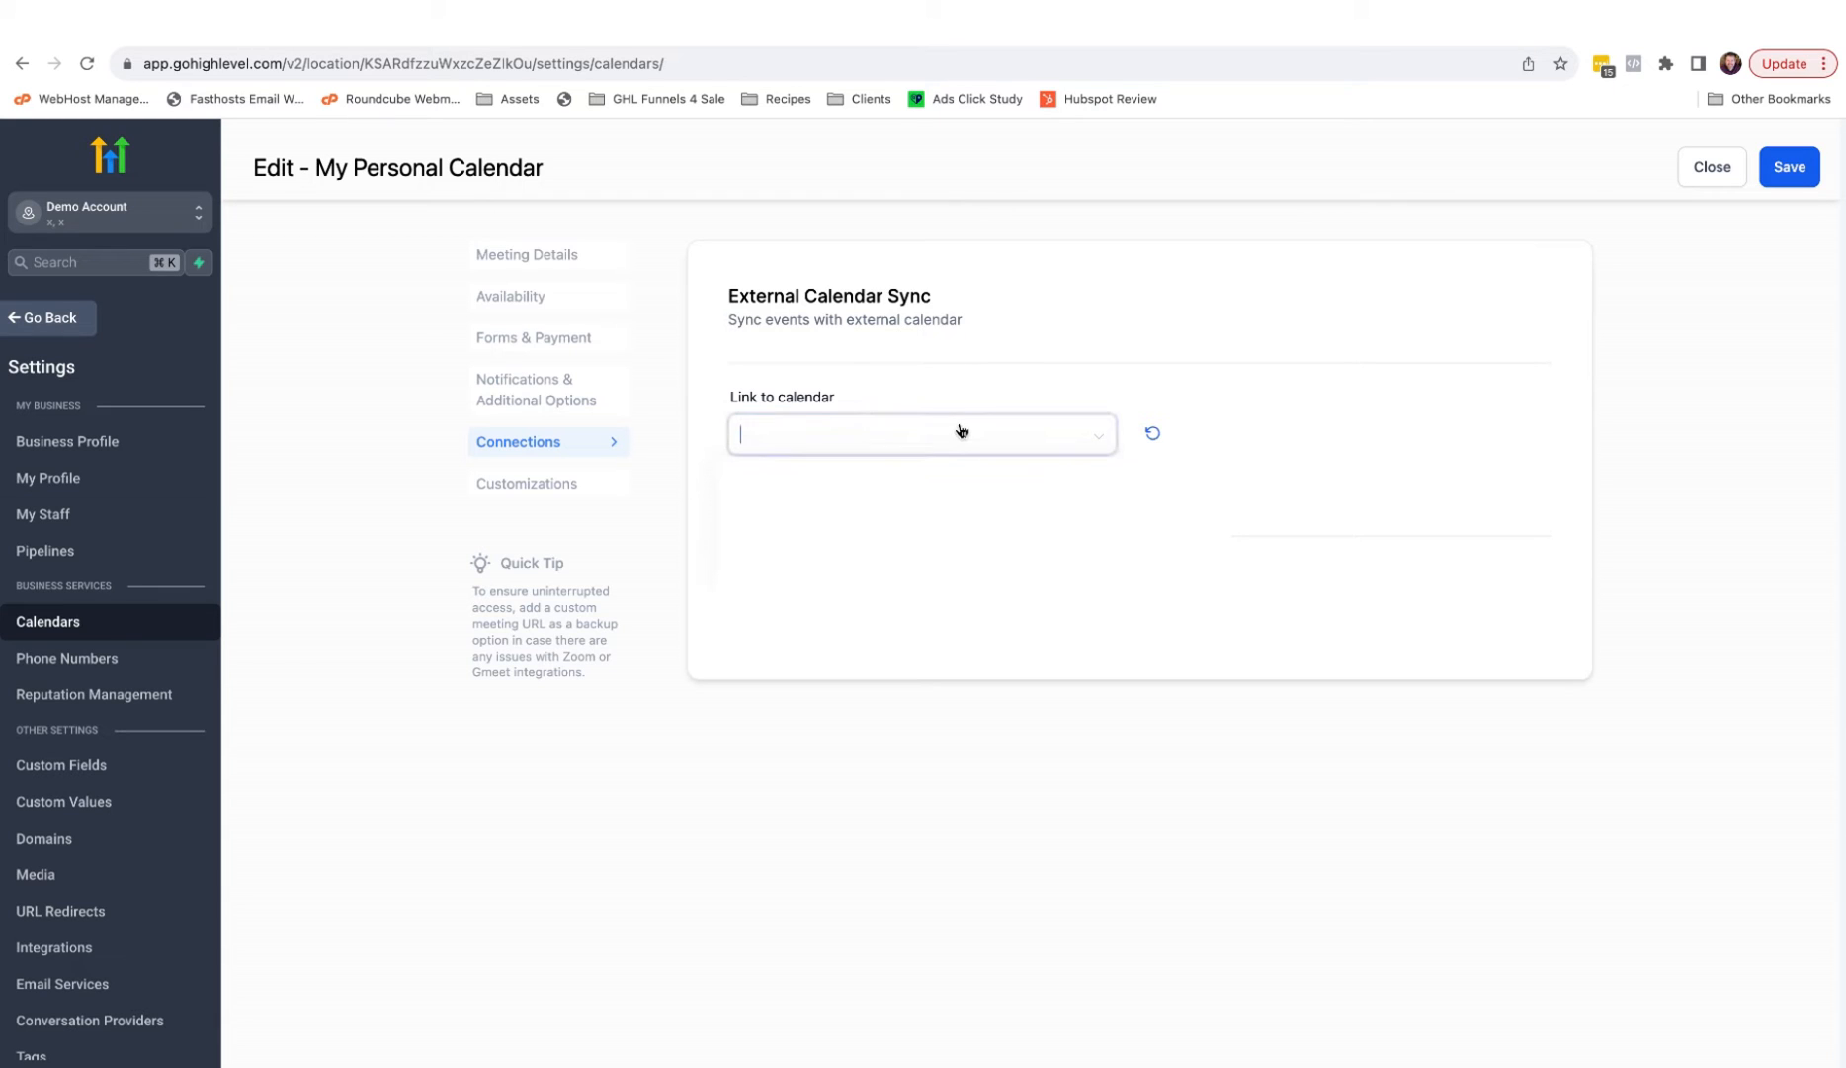
{"action": "left_click", "coordinate": [951, 477]}
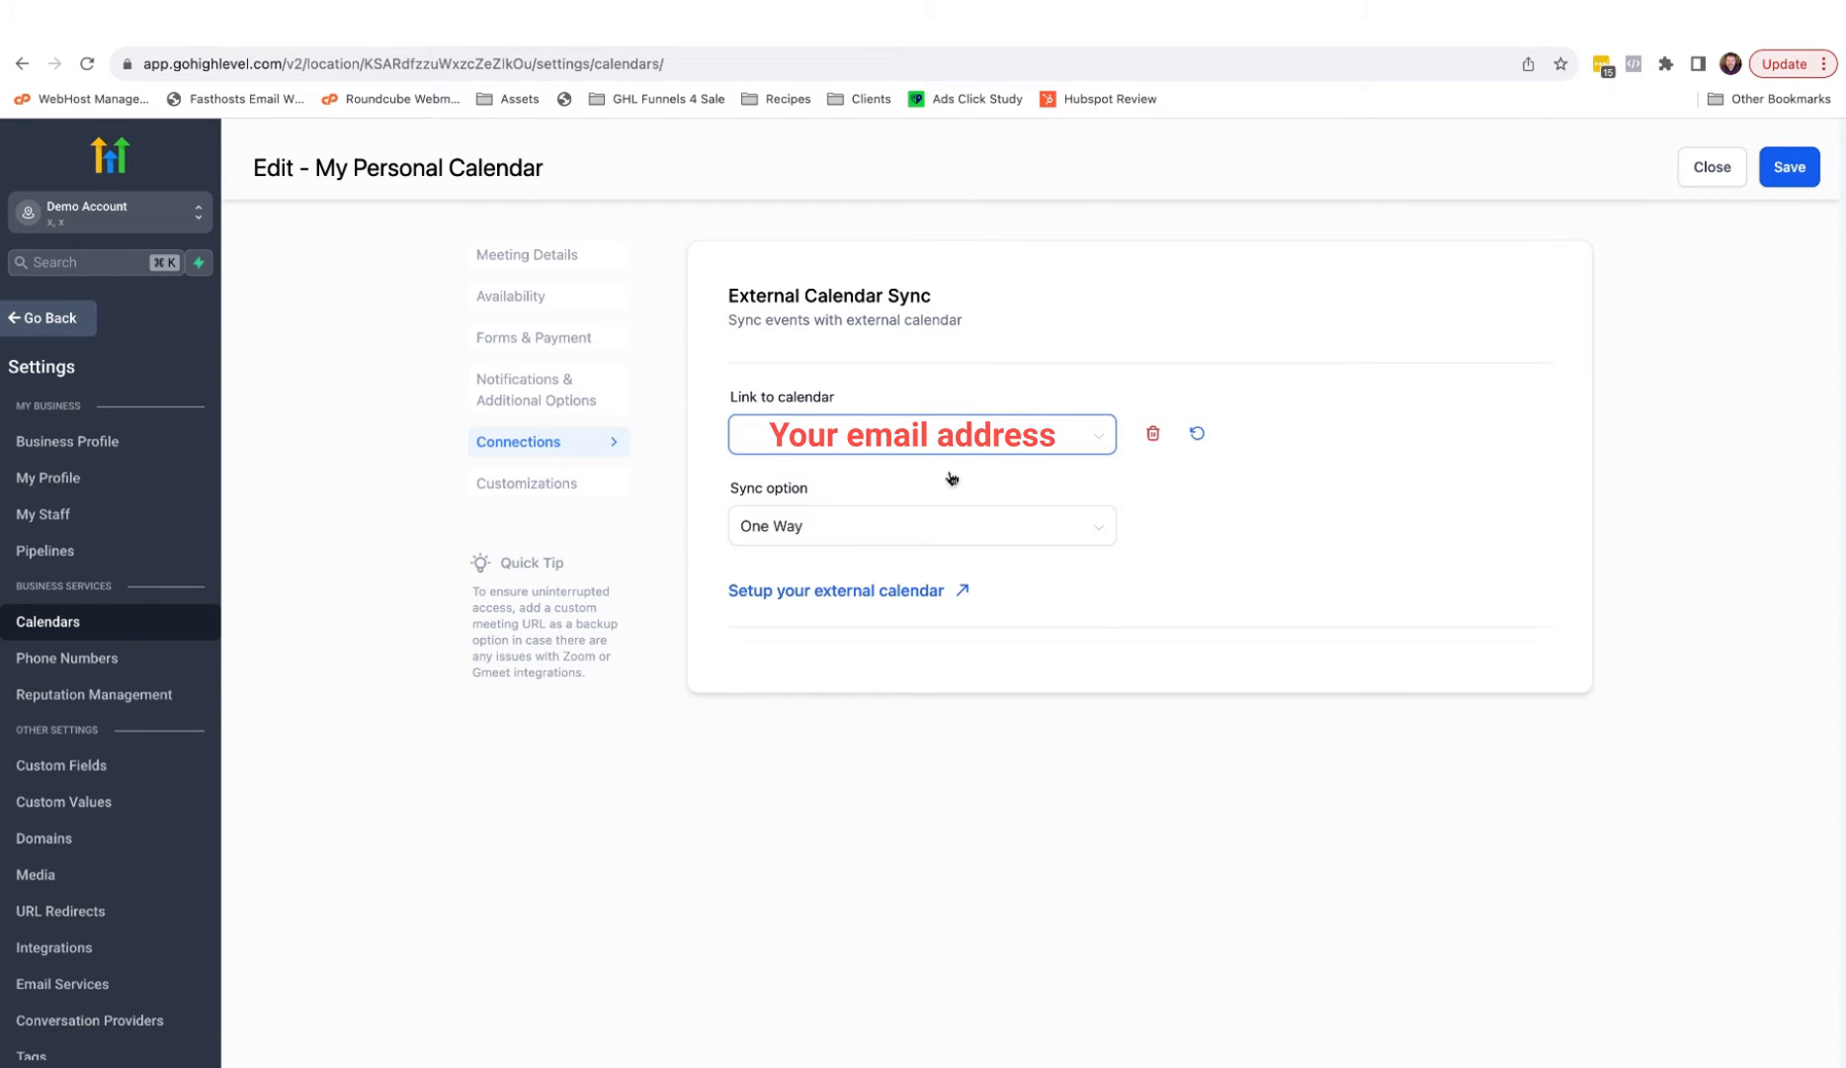
{"action": "left_click", "coordinate": [1058, 538]}
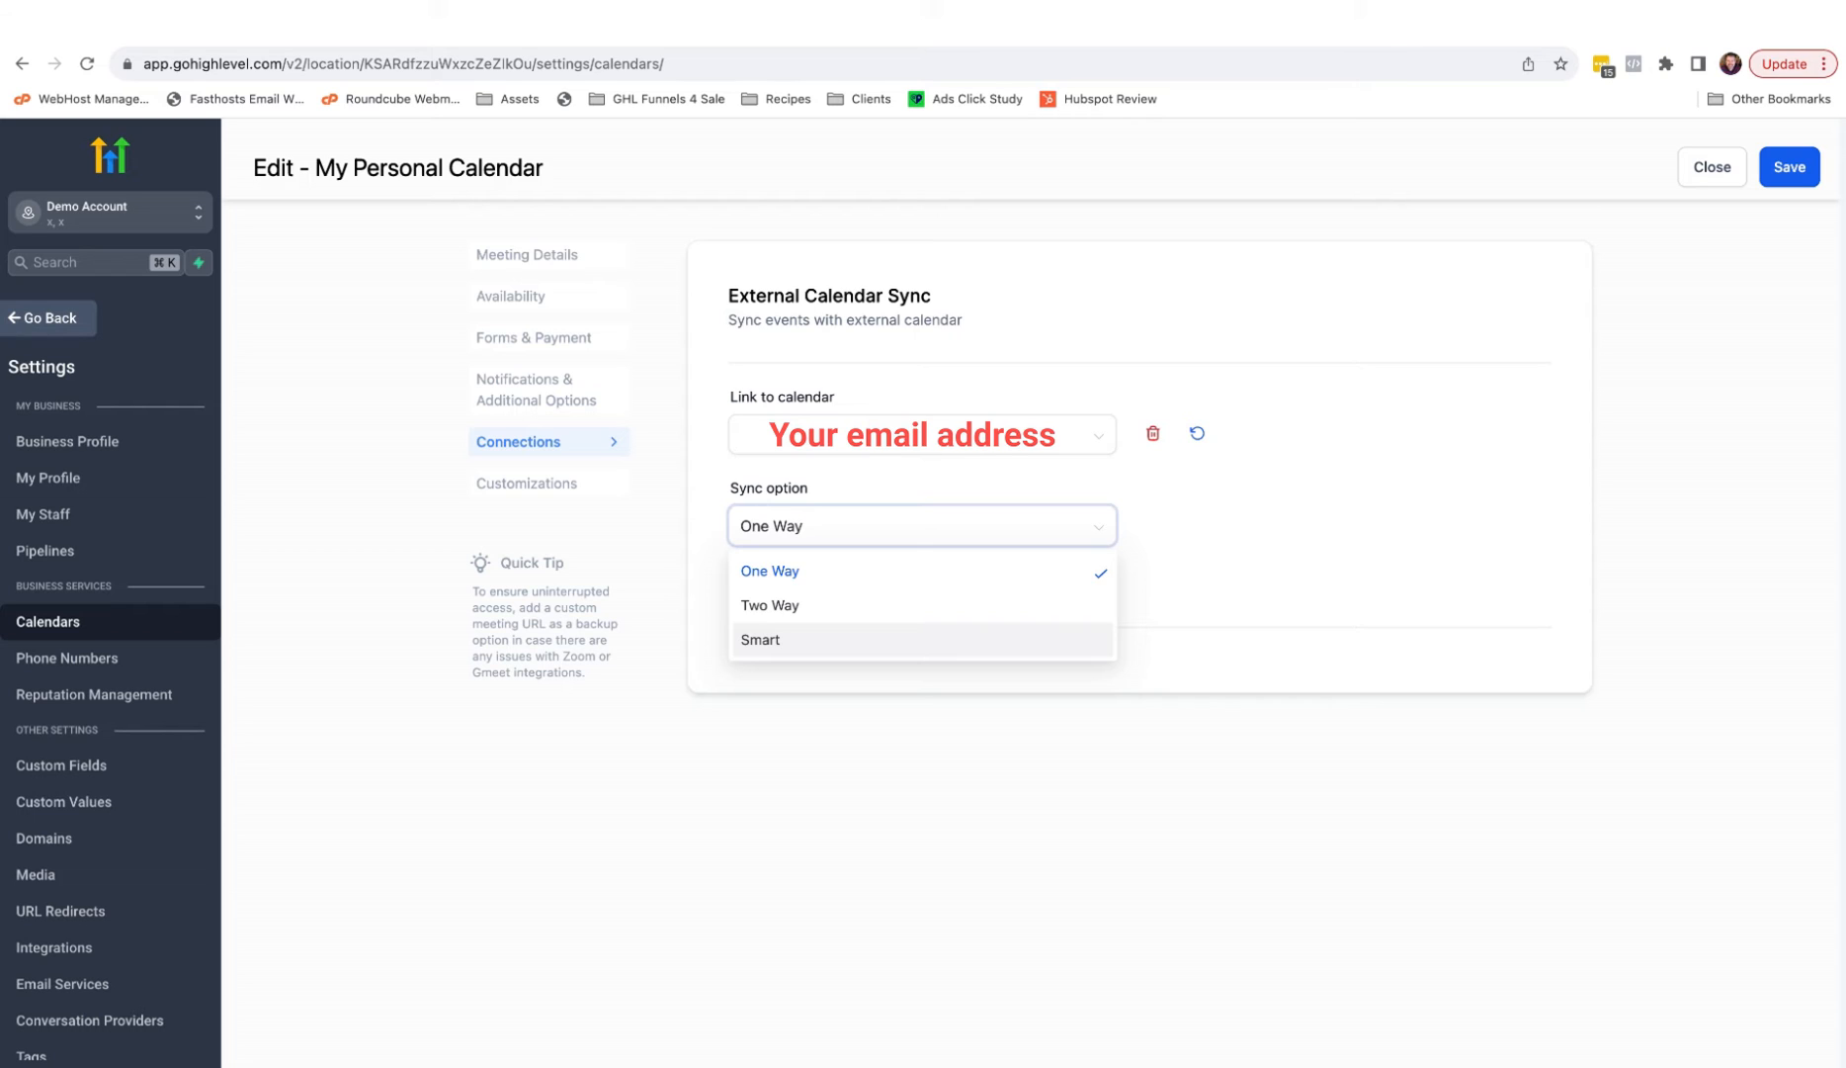
{"action": "left_click", "coordinate": [887, 576]}
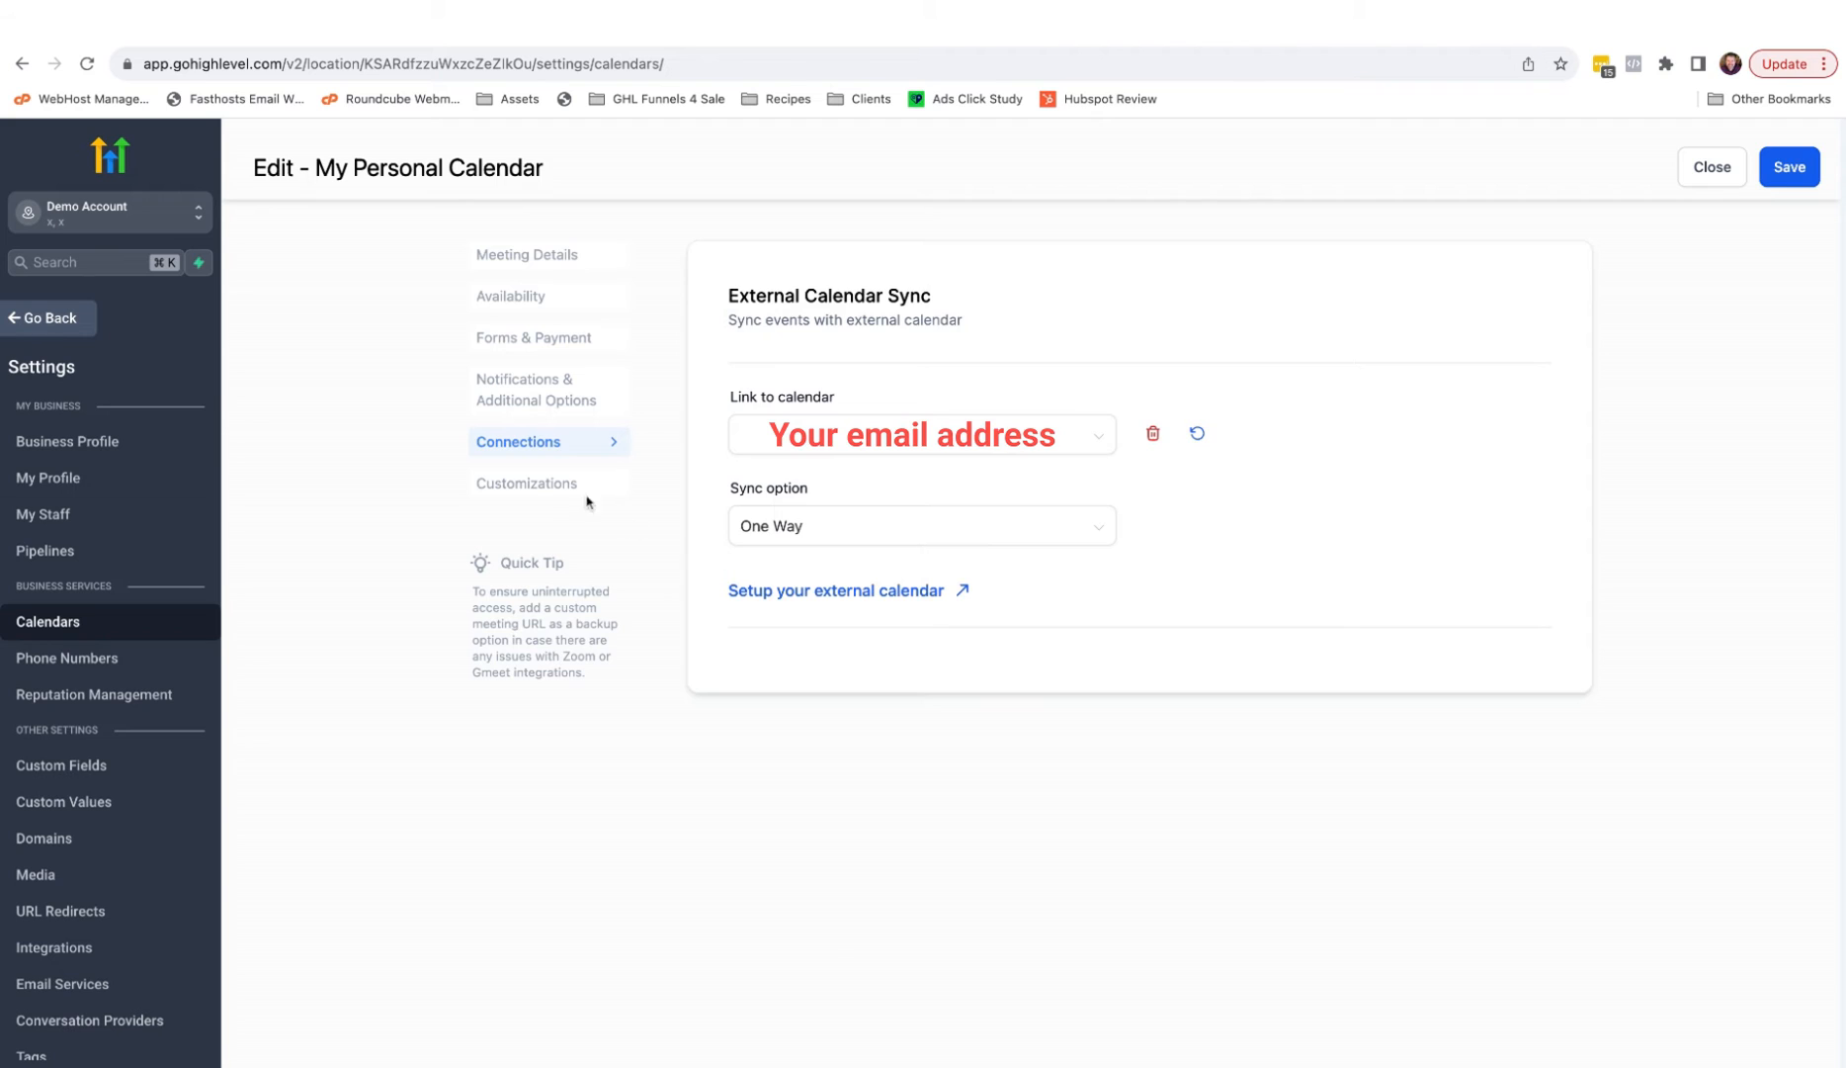
Check the additional notes in the customizations, disallow both cancelling and rescheduling meetings, and save the calendar
{"action": "left_click", "coordinate": [552, 485]}
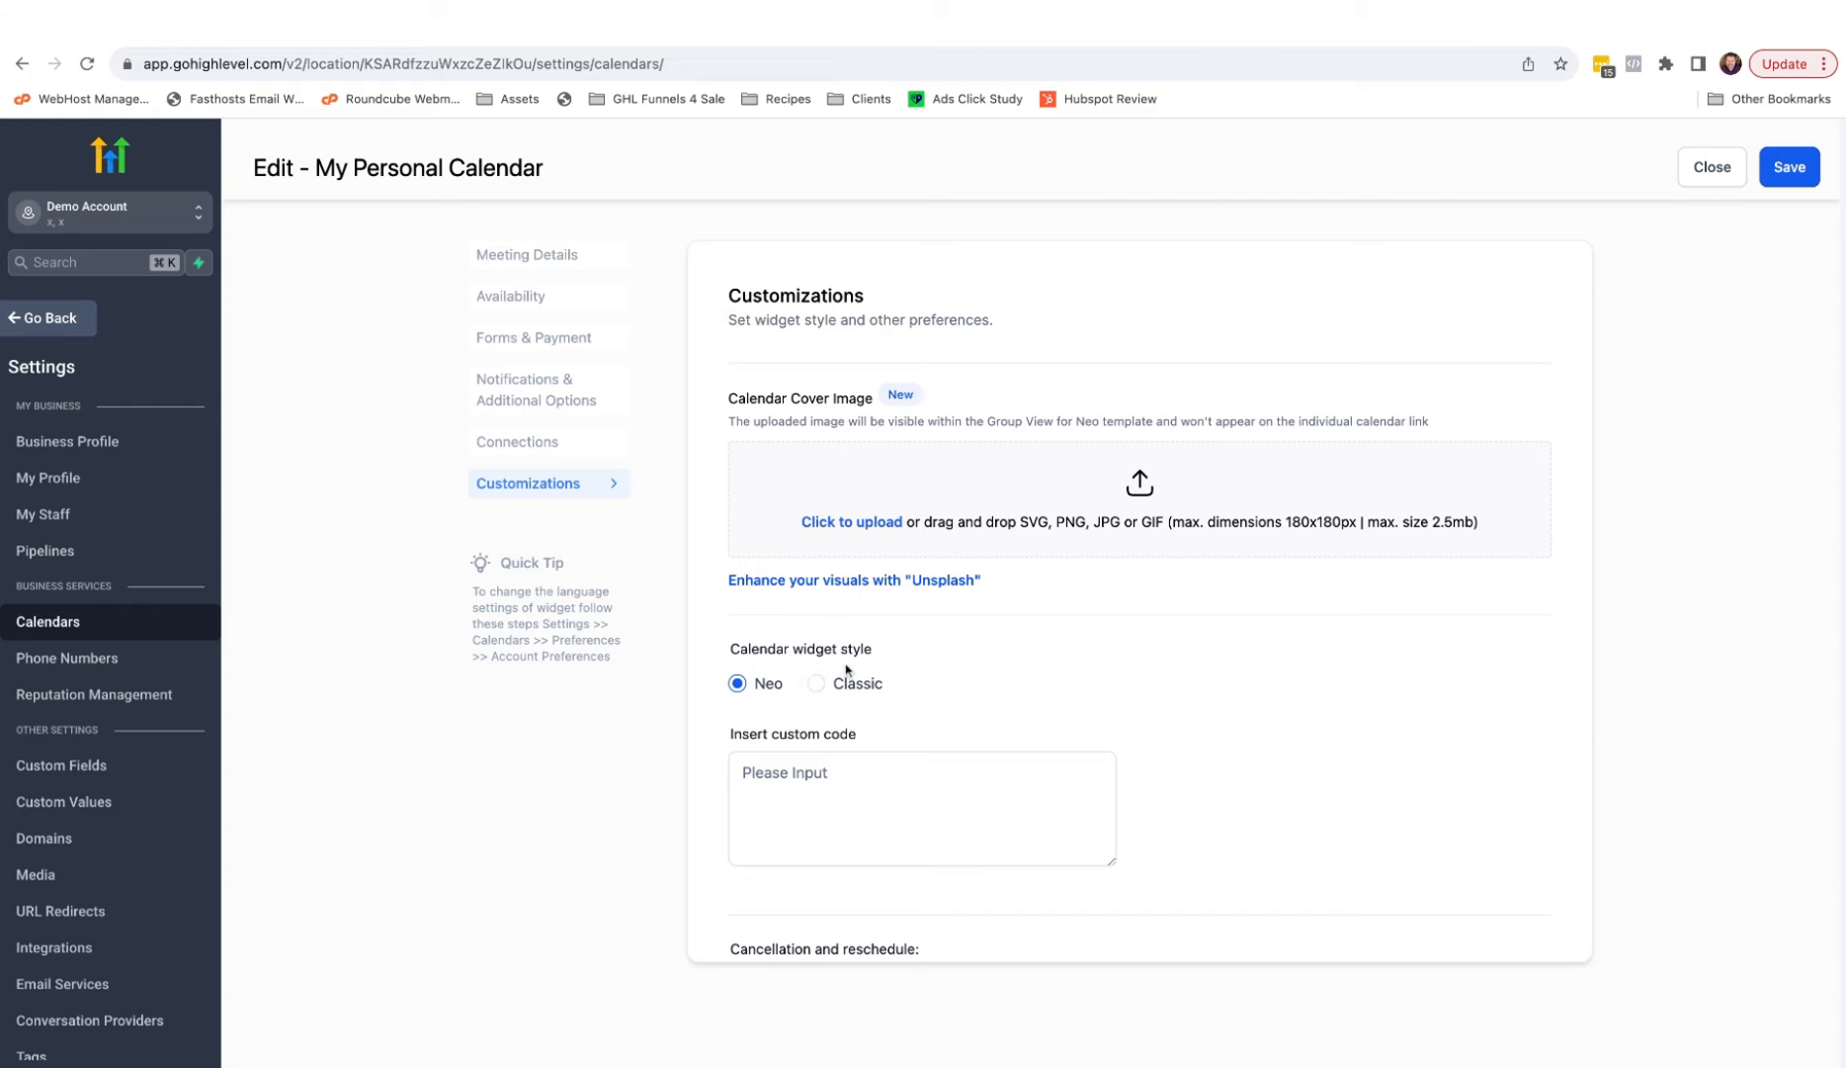
{"action": "scroll", "coordinate": [1138, 660], "scroll_direction": "down", "scroll_amount": 3}
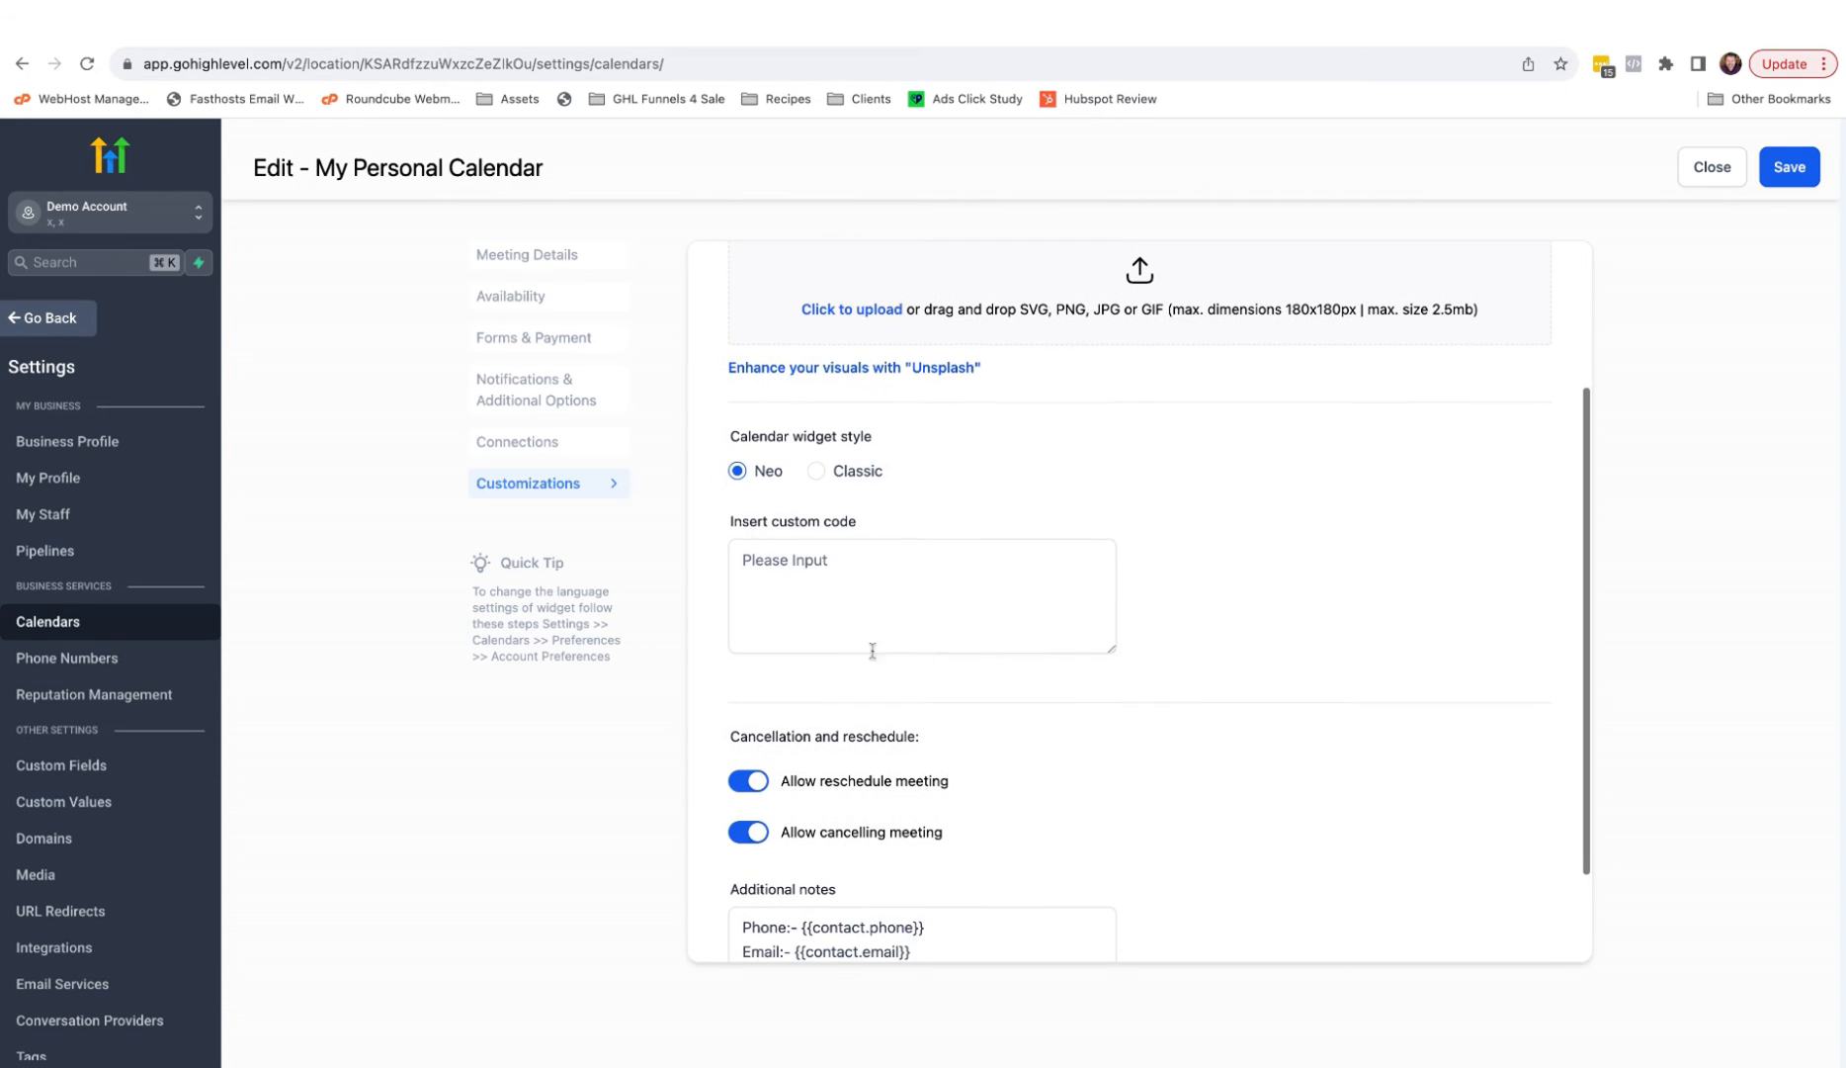
{"action": "scroll", "coordinate": [1214, 575], "scroll_direction": "down", "scroll_amount": 2}
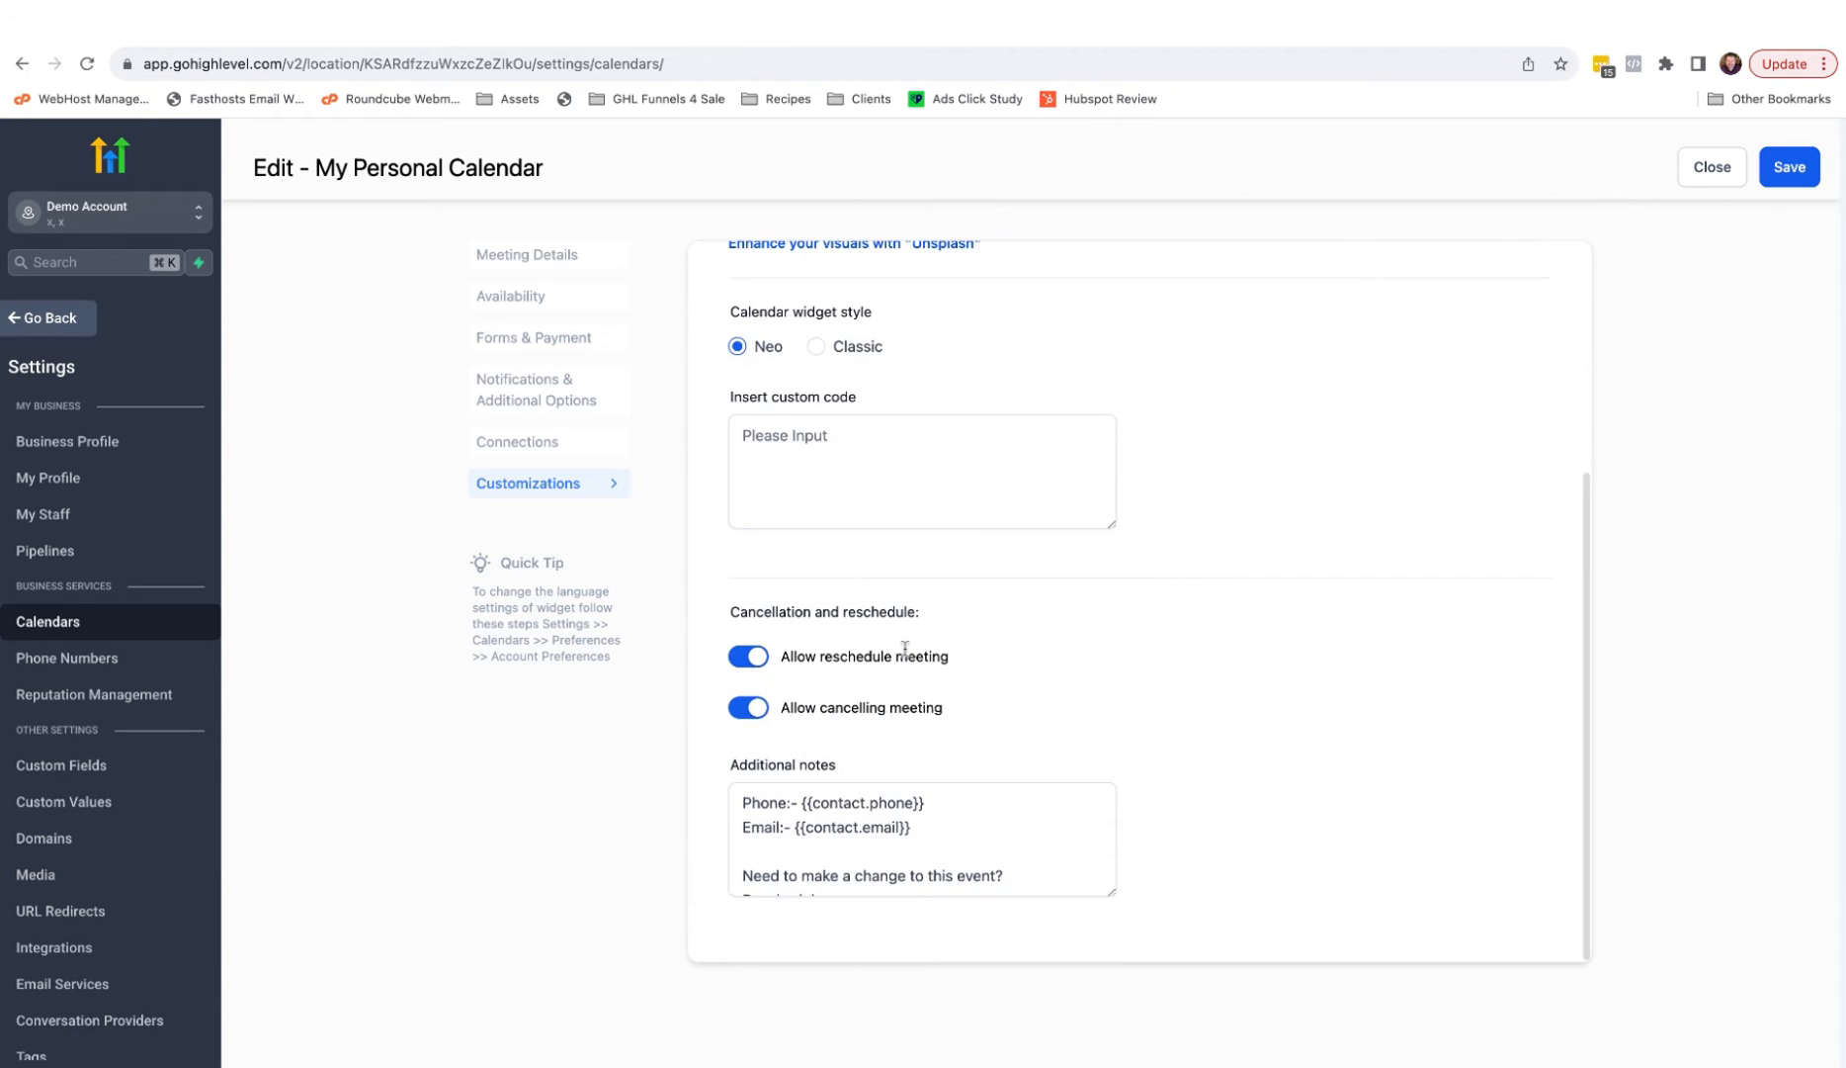
{"action": "left_click", "coordinate": [752, 661]}
{"action": "left_click", "coordinate": [753, 662]}
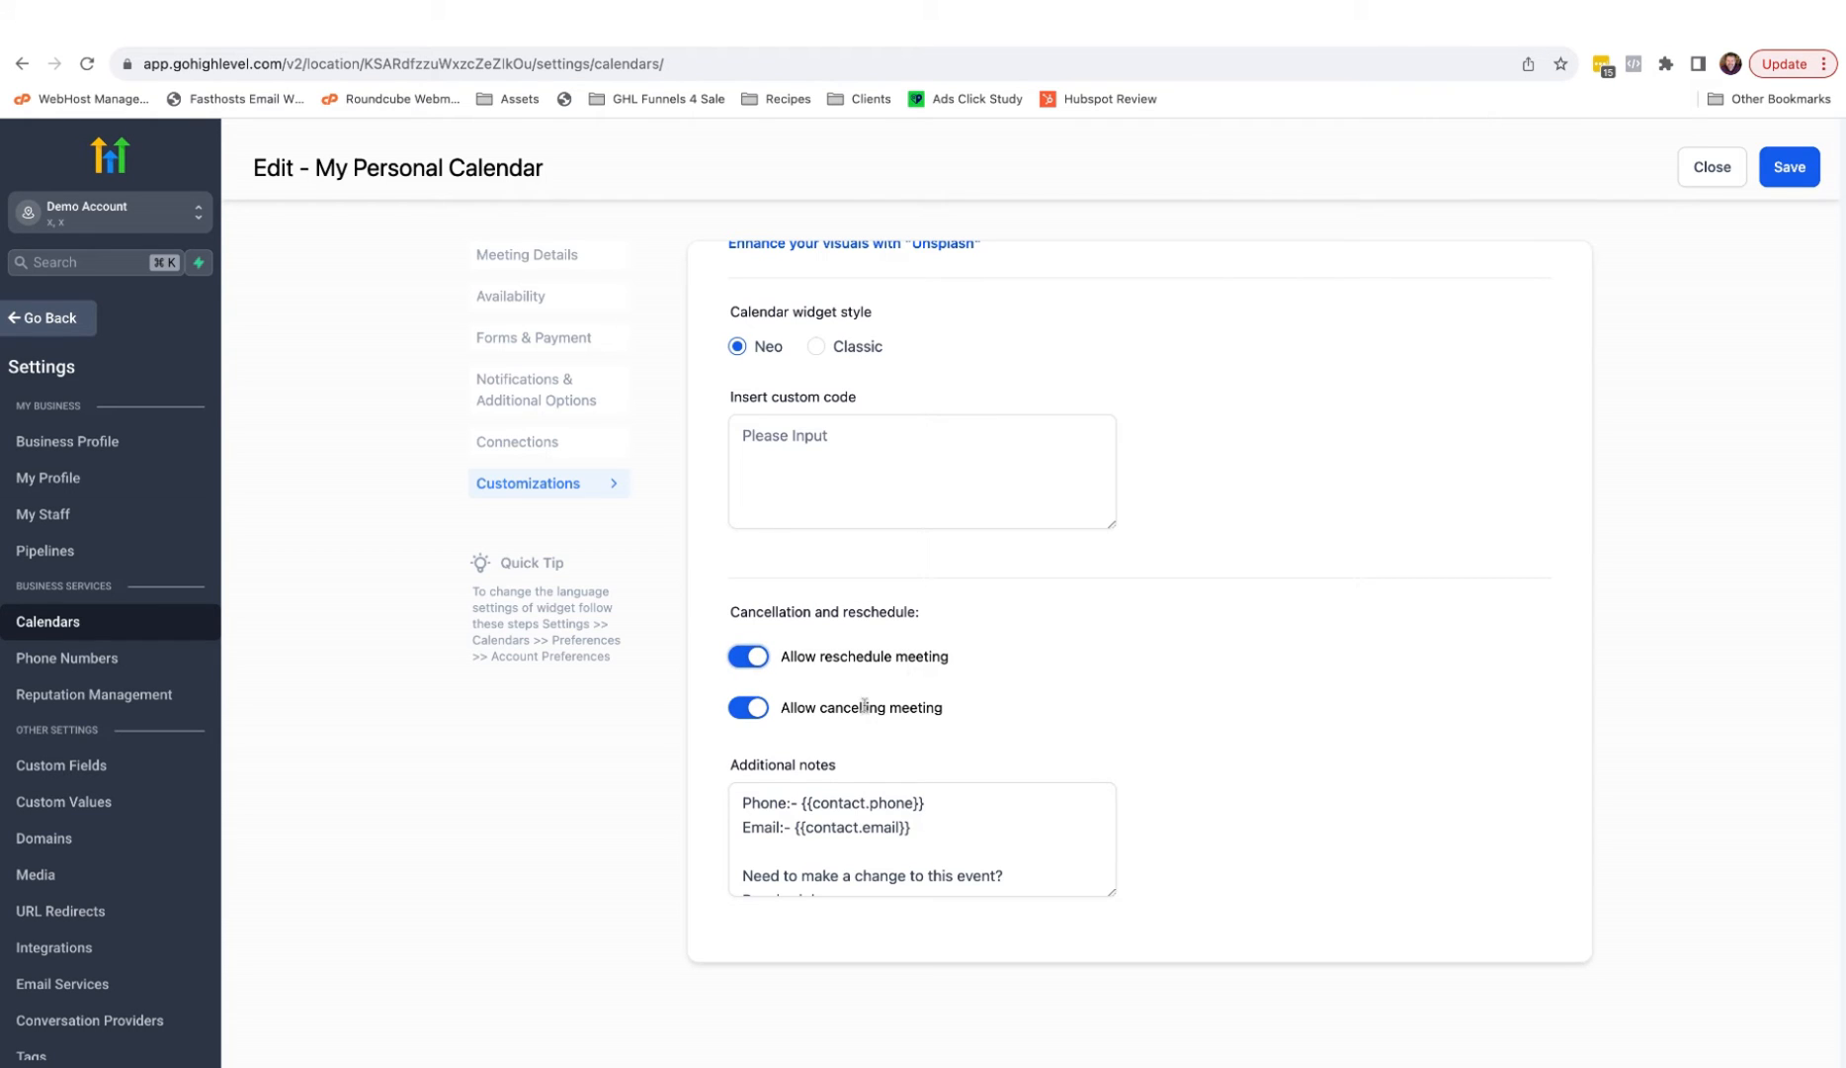
{"action": "left_click", "coordinate": [943, 793]}
{"action": "scroll", "coordinate": [793, 835], "scroll_direction": "down", "scroll_amount": 2}
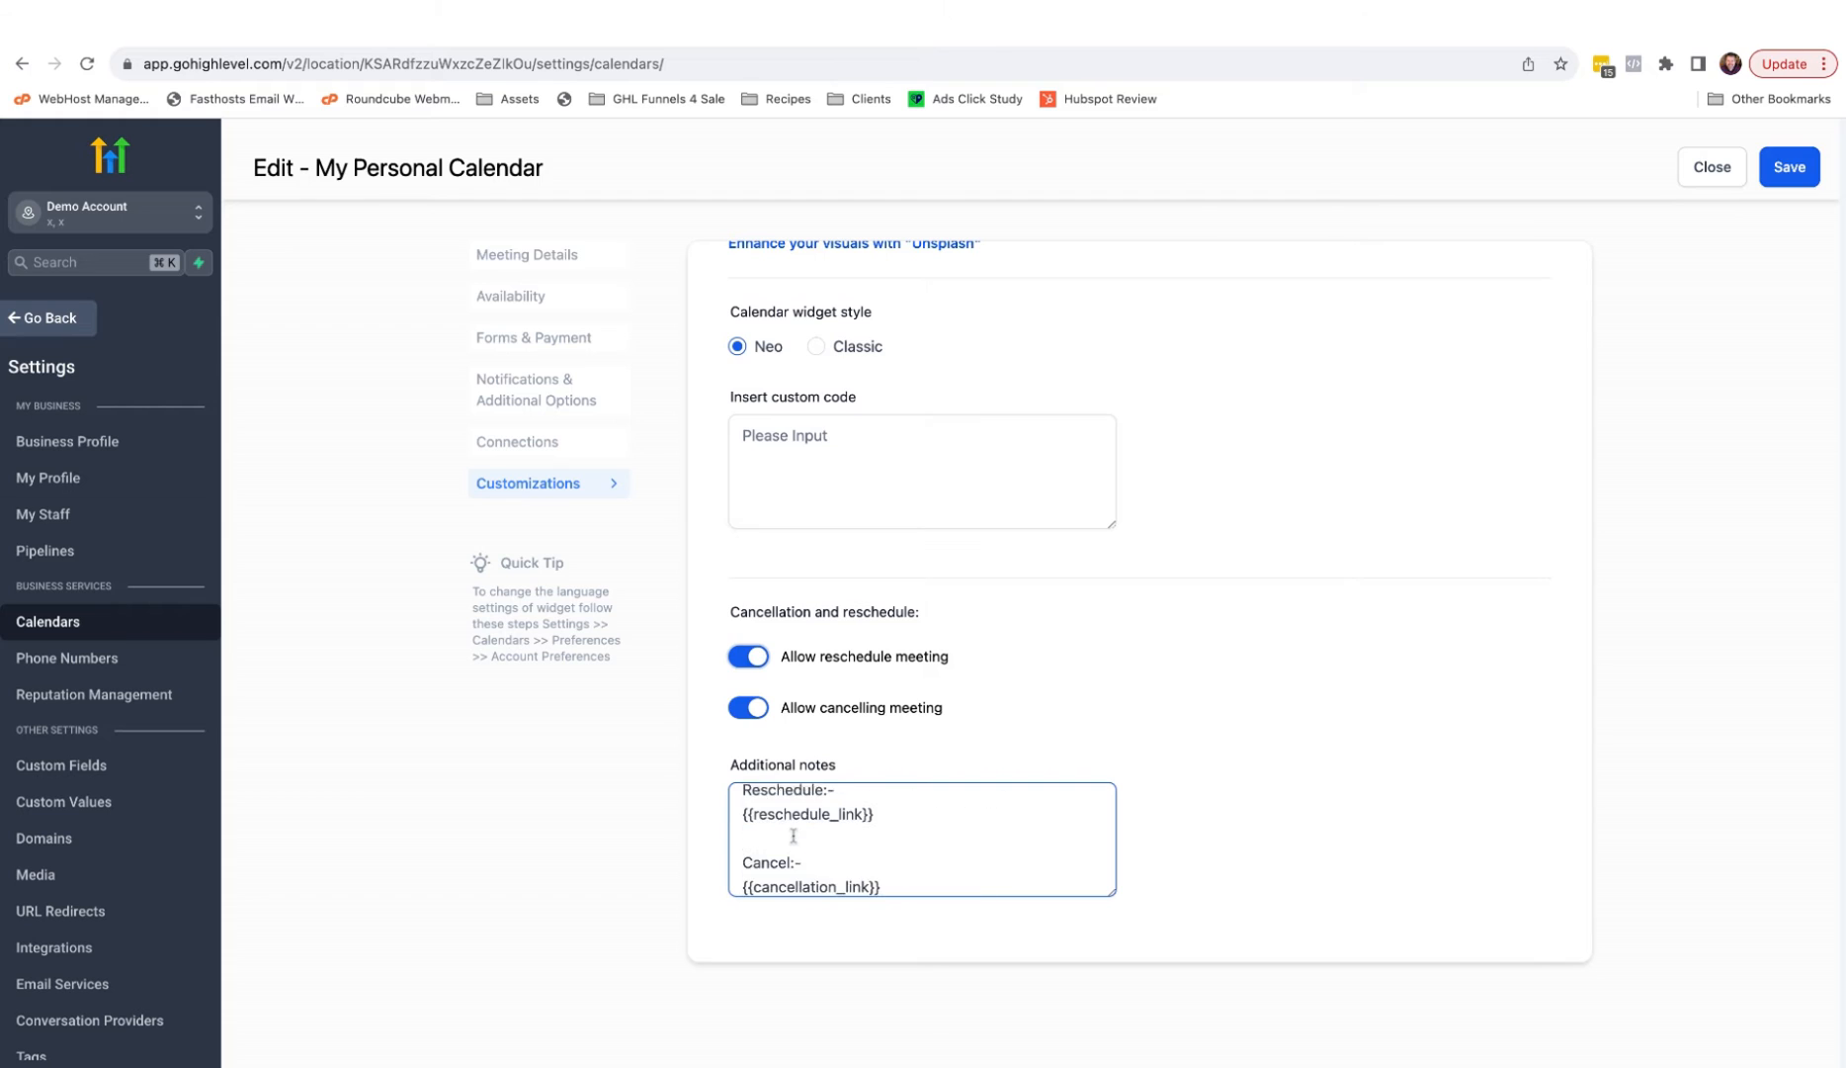
{"action": "scroll", "coordinate": [793, 836], "scroll_direction": "up", "scroll_amount": 3}
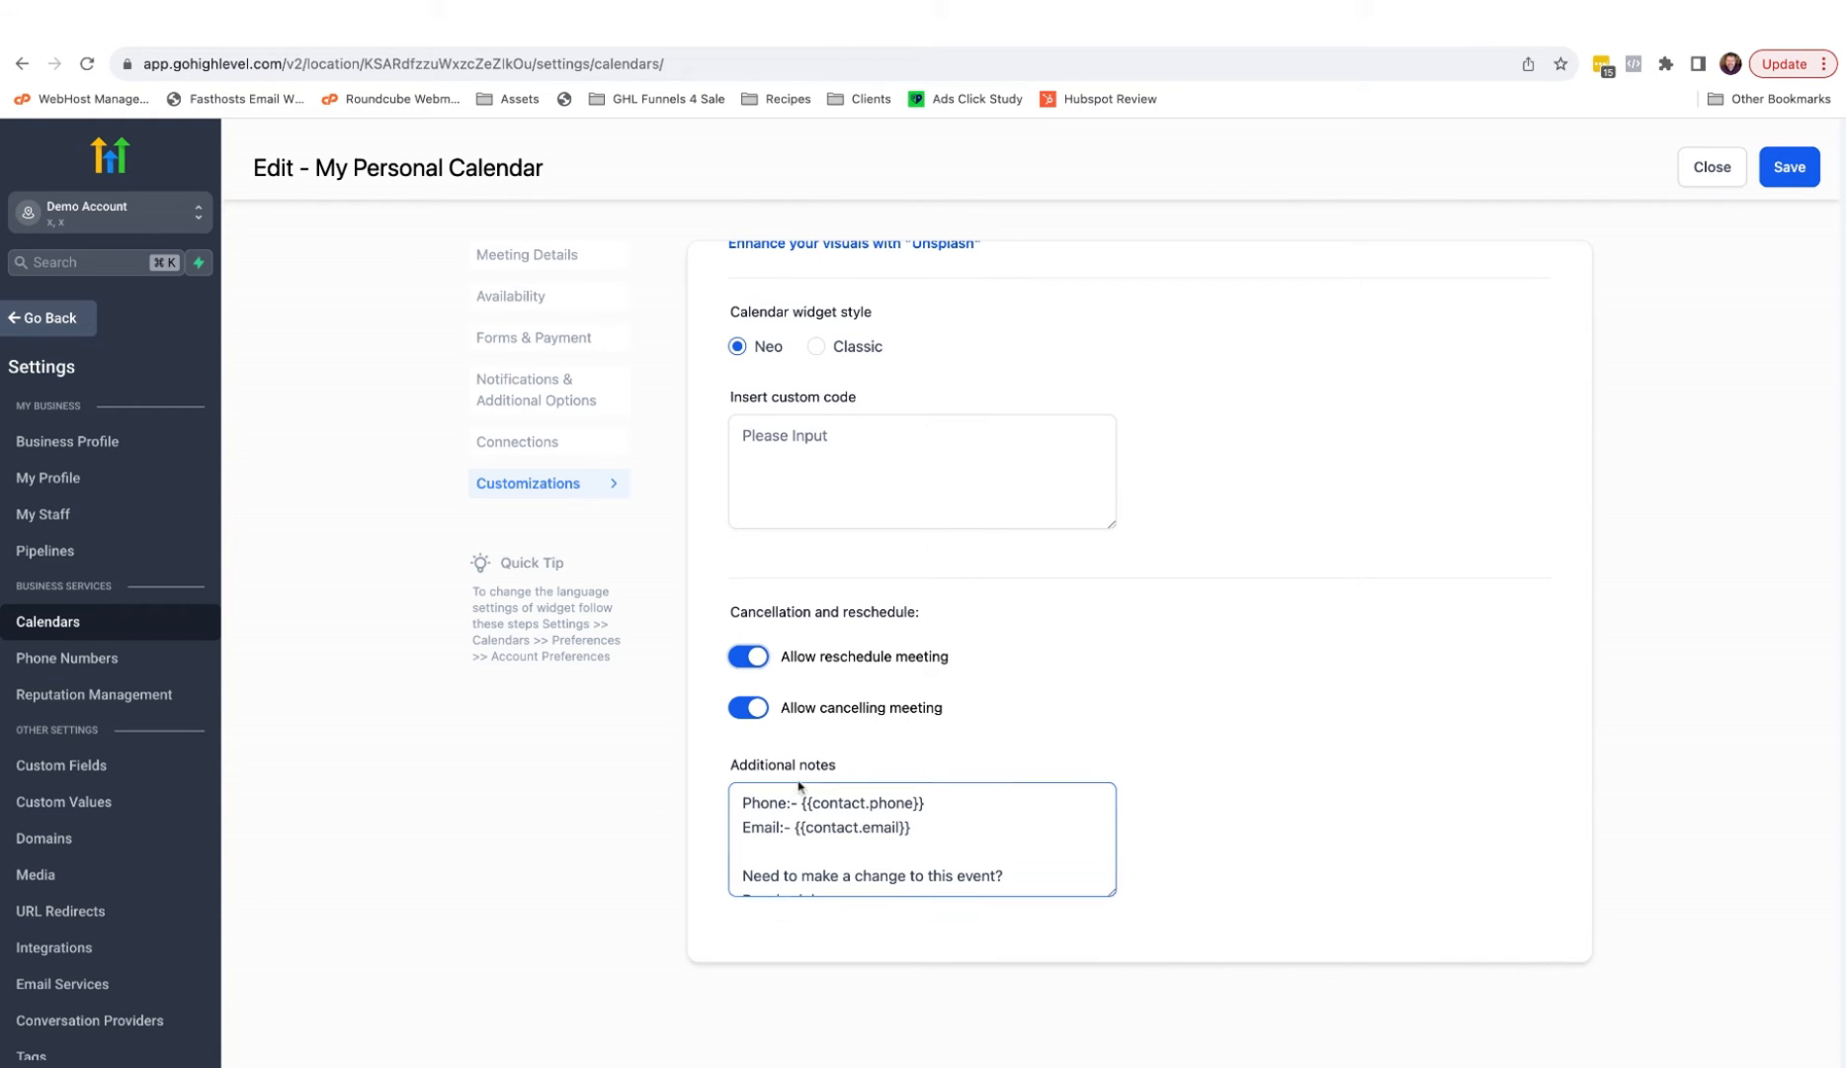
{"action": "scroll", "coordinate": [793, 835], "scroll_direction": "down", "scroll_amount": 2}
{"action": "left_click", "coordinate": [757, 705]}
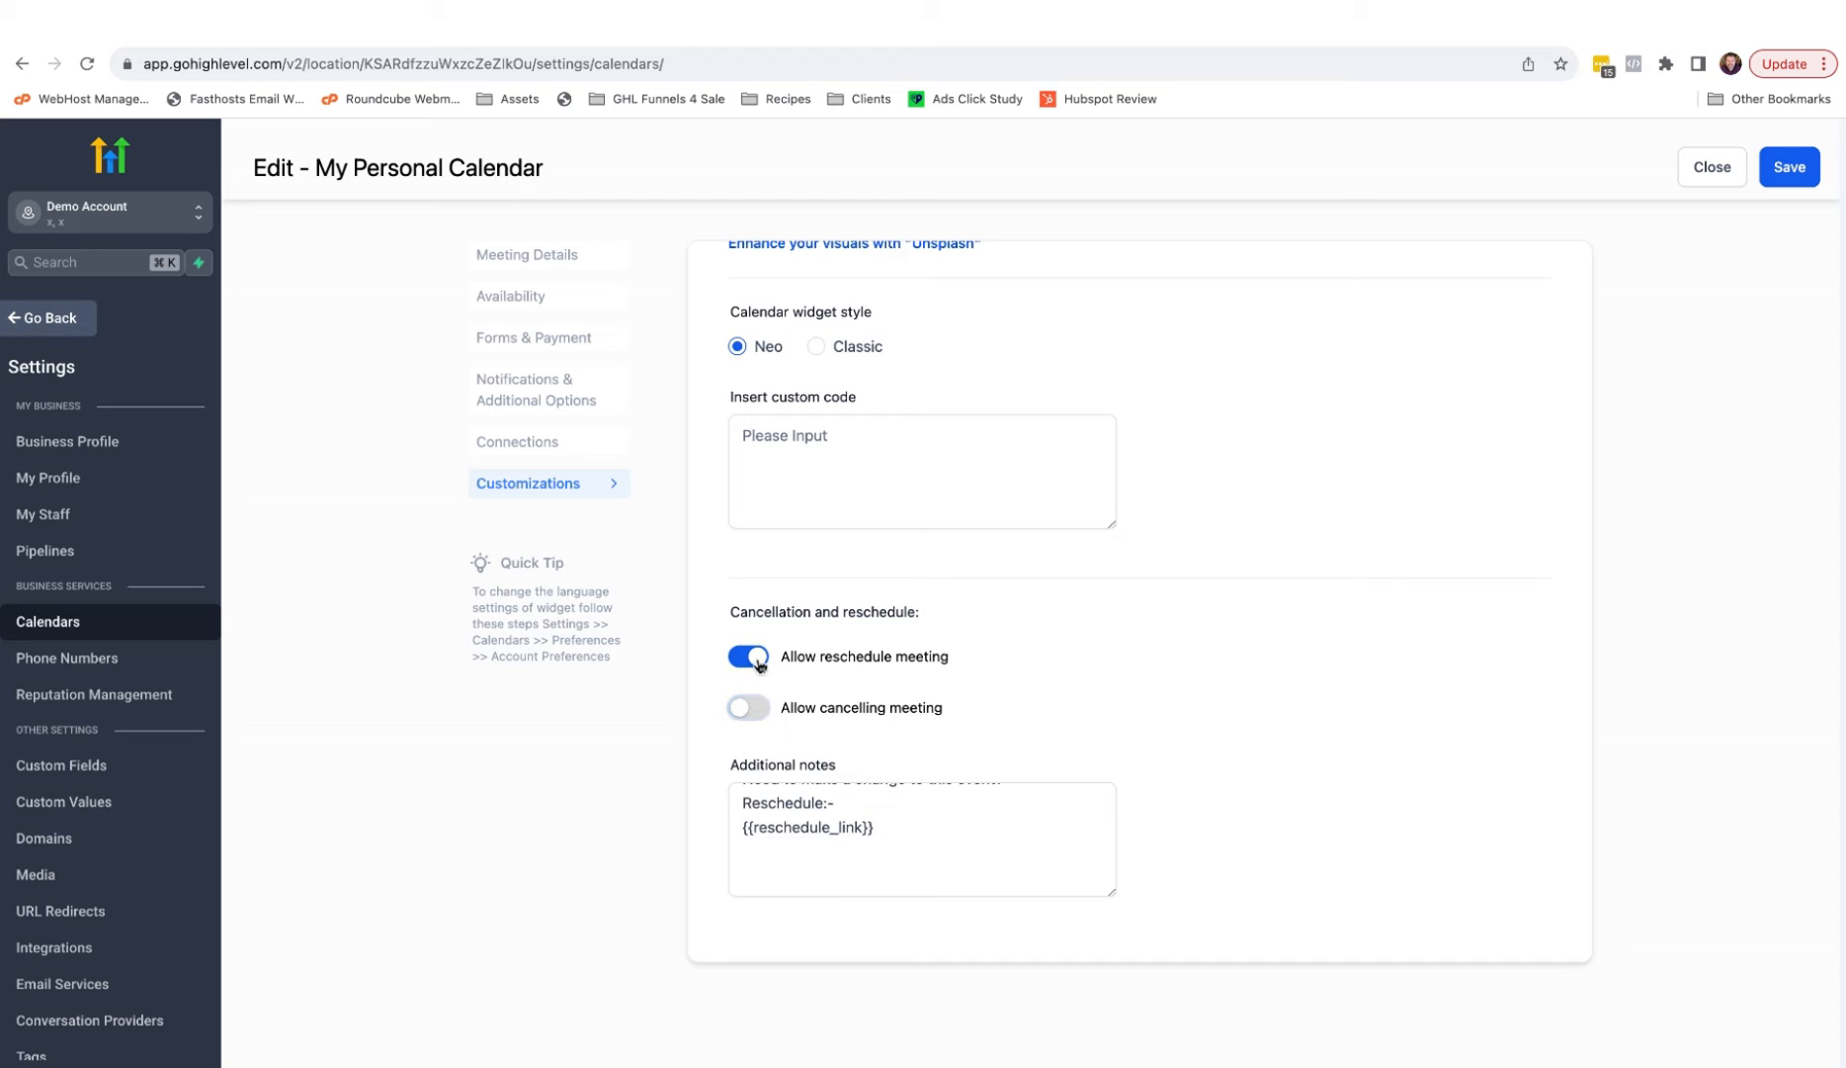
{"action": "left_click", "coordinate": [758, 659]}
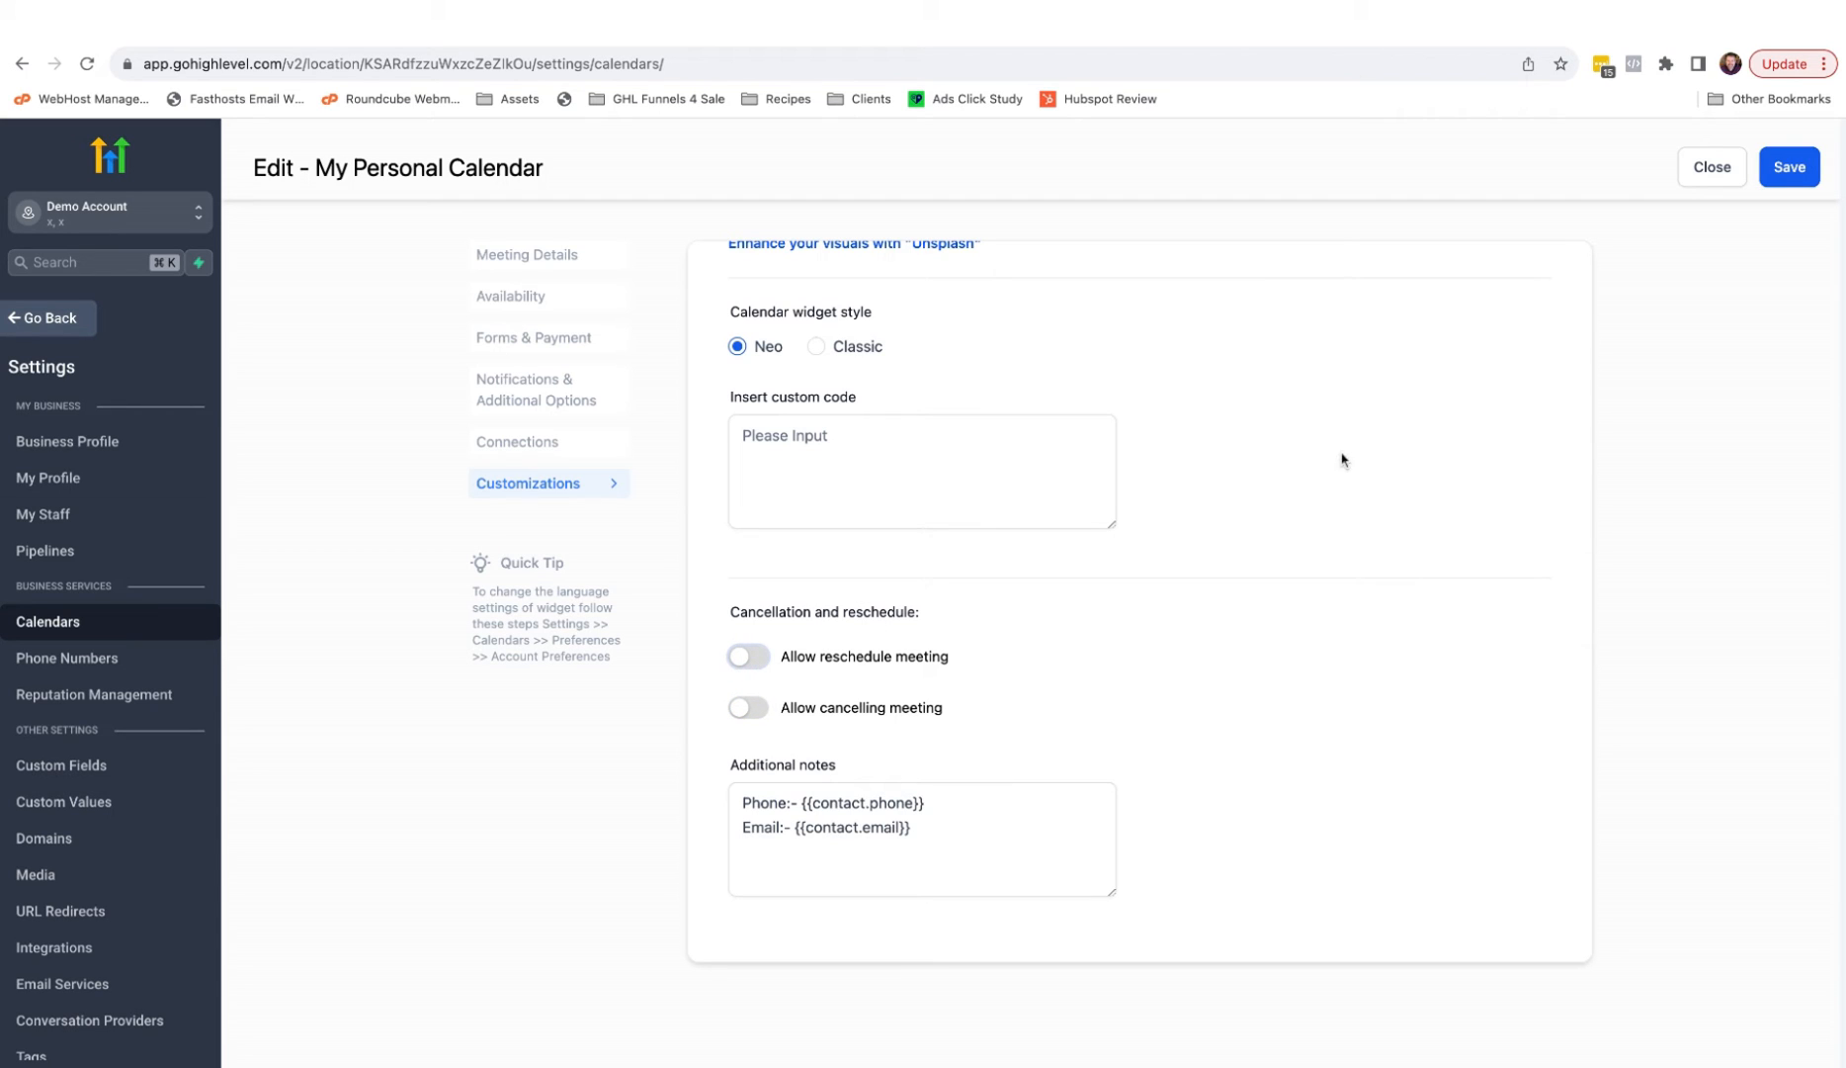
{"action": "left_click", "coordinate": [1796, 169]}
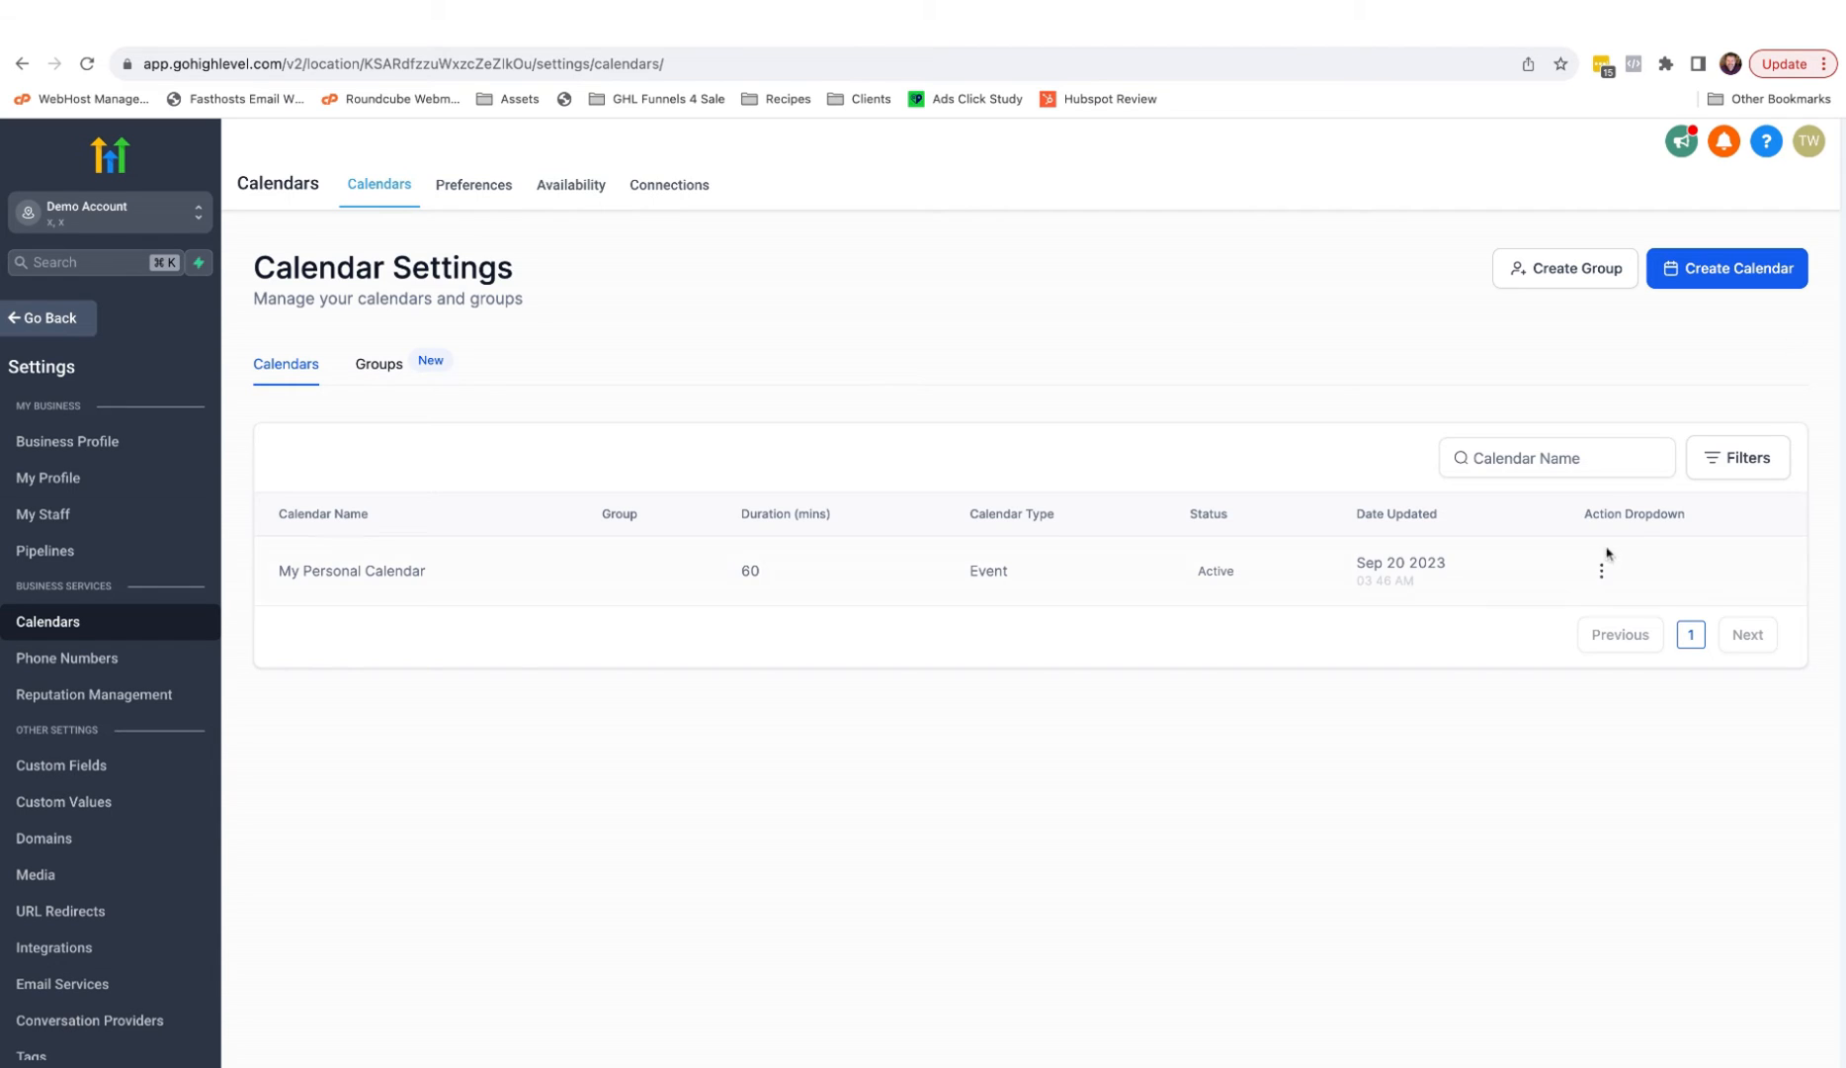
{"action": "left_click", "coordinate": [1601, 571]}
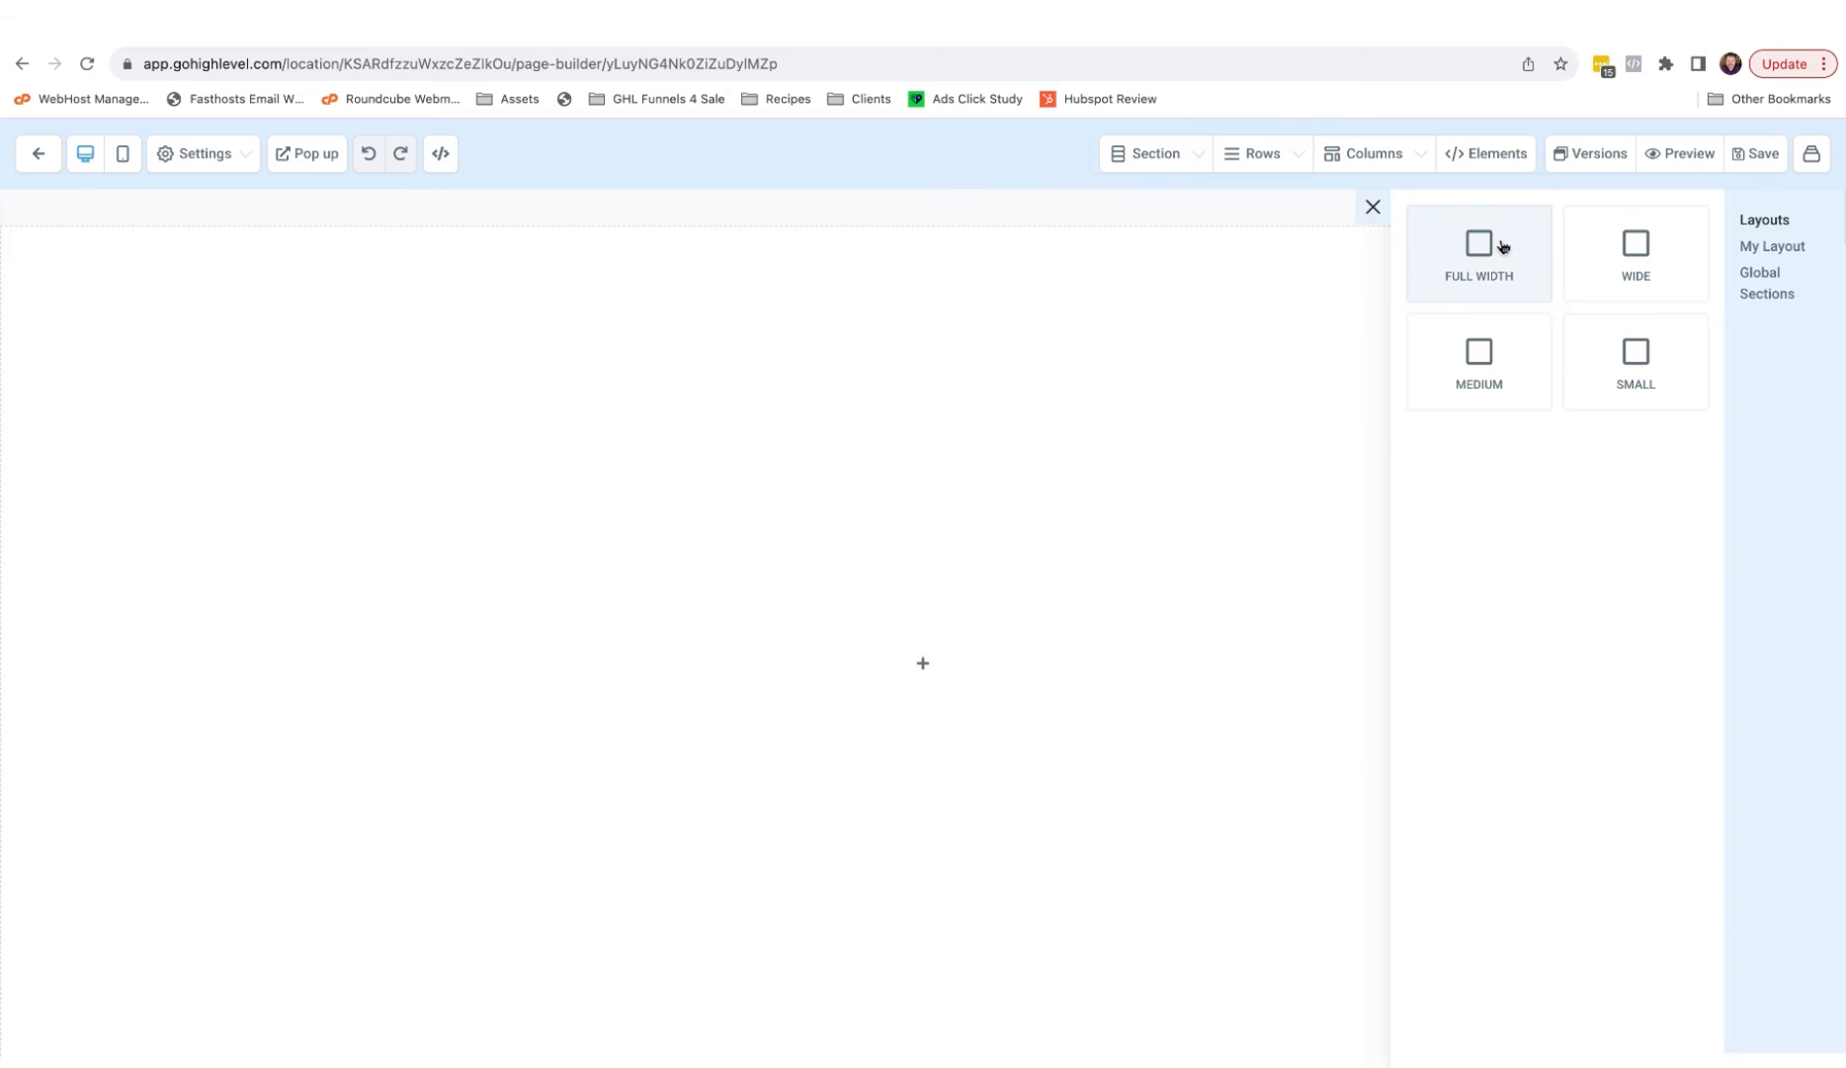
Add a full-width section containing a one-column row to the blank page in the page builder
{"action": "left_click", "coordinate": [1471, 253]}
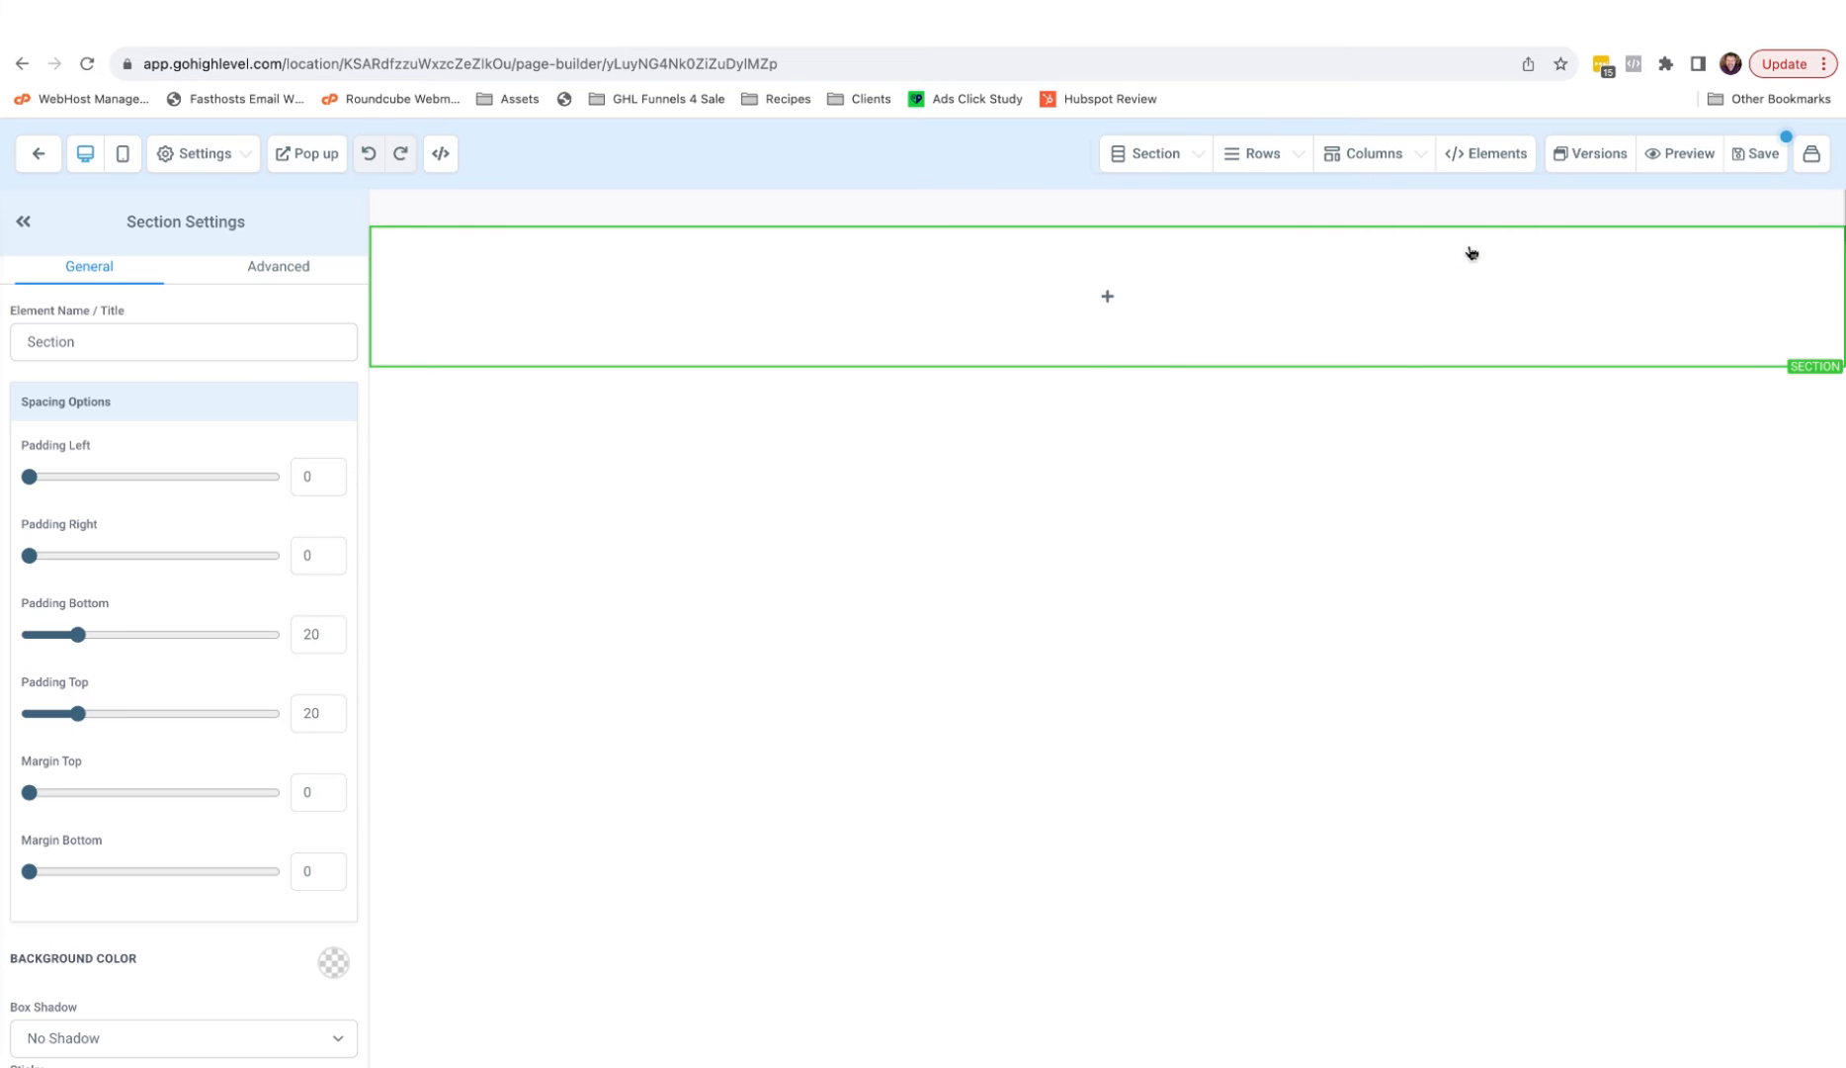
{"action": "left_click", "coordinate": [1104, 298]}
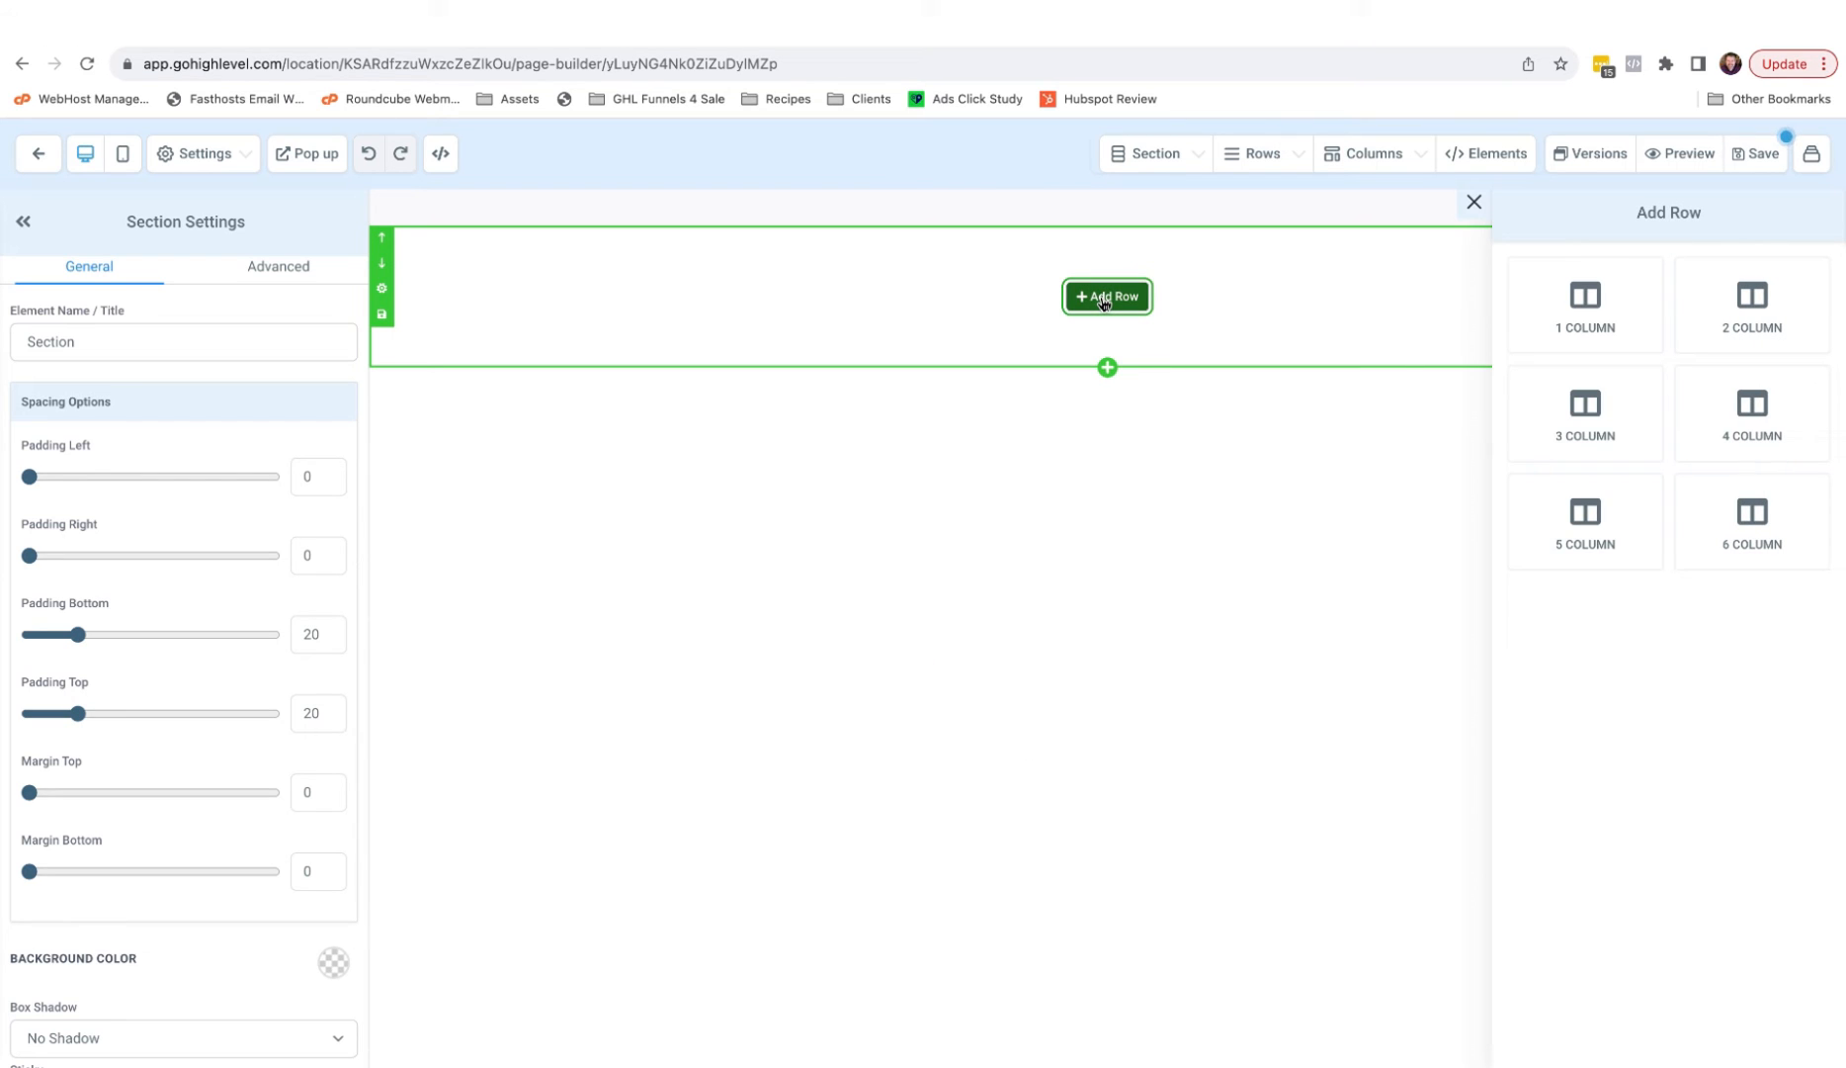
{"action": "left_click", "coordinate": [1581, 307]}
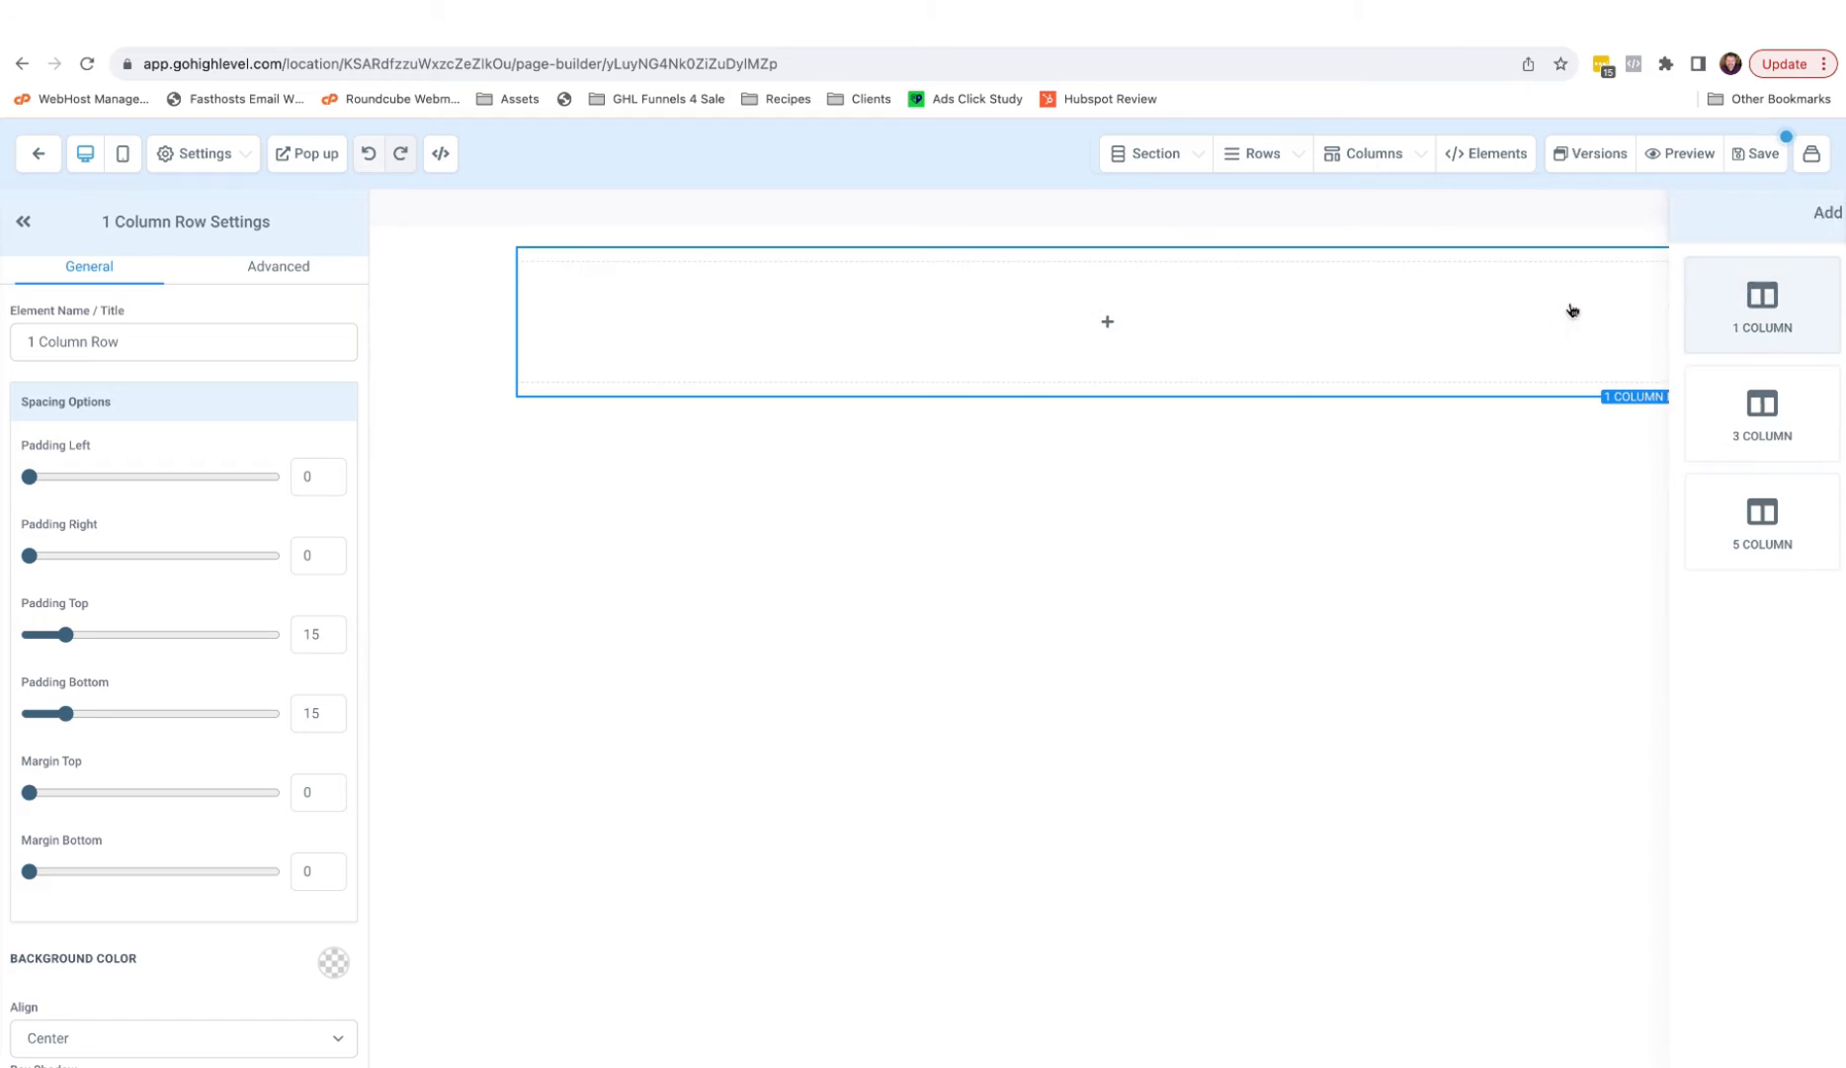
Insert a Calendar element showing My Personal Calendar in the row's column and preview the page
{"action": "left_click", "coordinate": [1111, 325]}
{"action": "scroll", "coordinate": [1524, 514], "scroll_direction": "down", "scroll_amount": 2}
{"action": "scroll", "coordinate": [1523, 514], "scroll_direction": "down", "scroll_amount": 5}
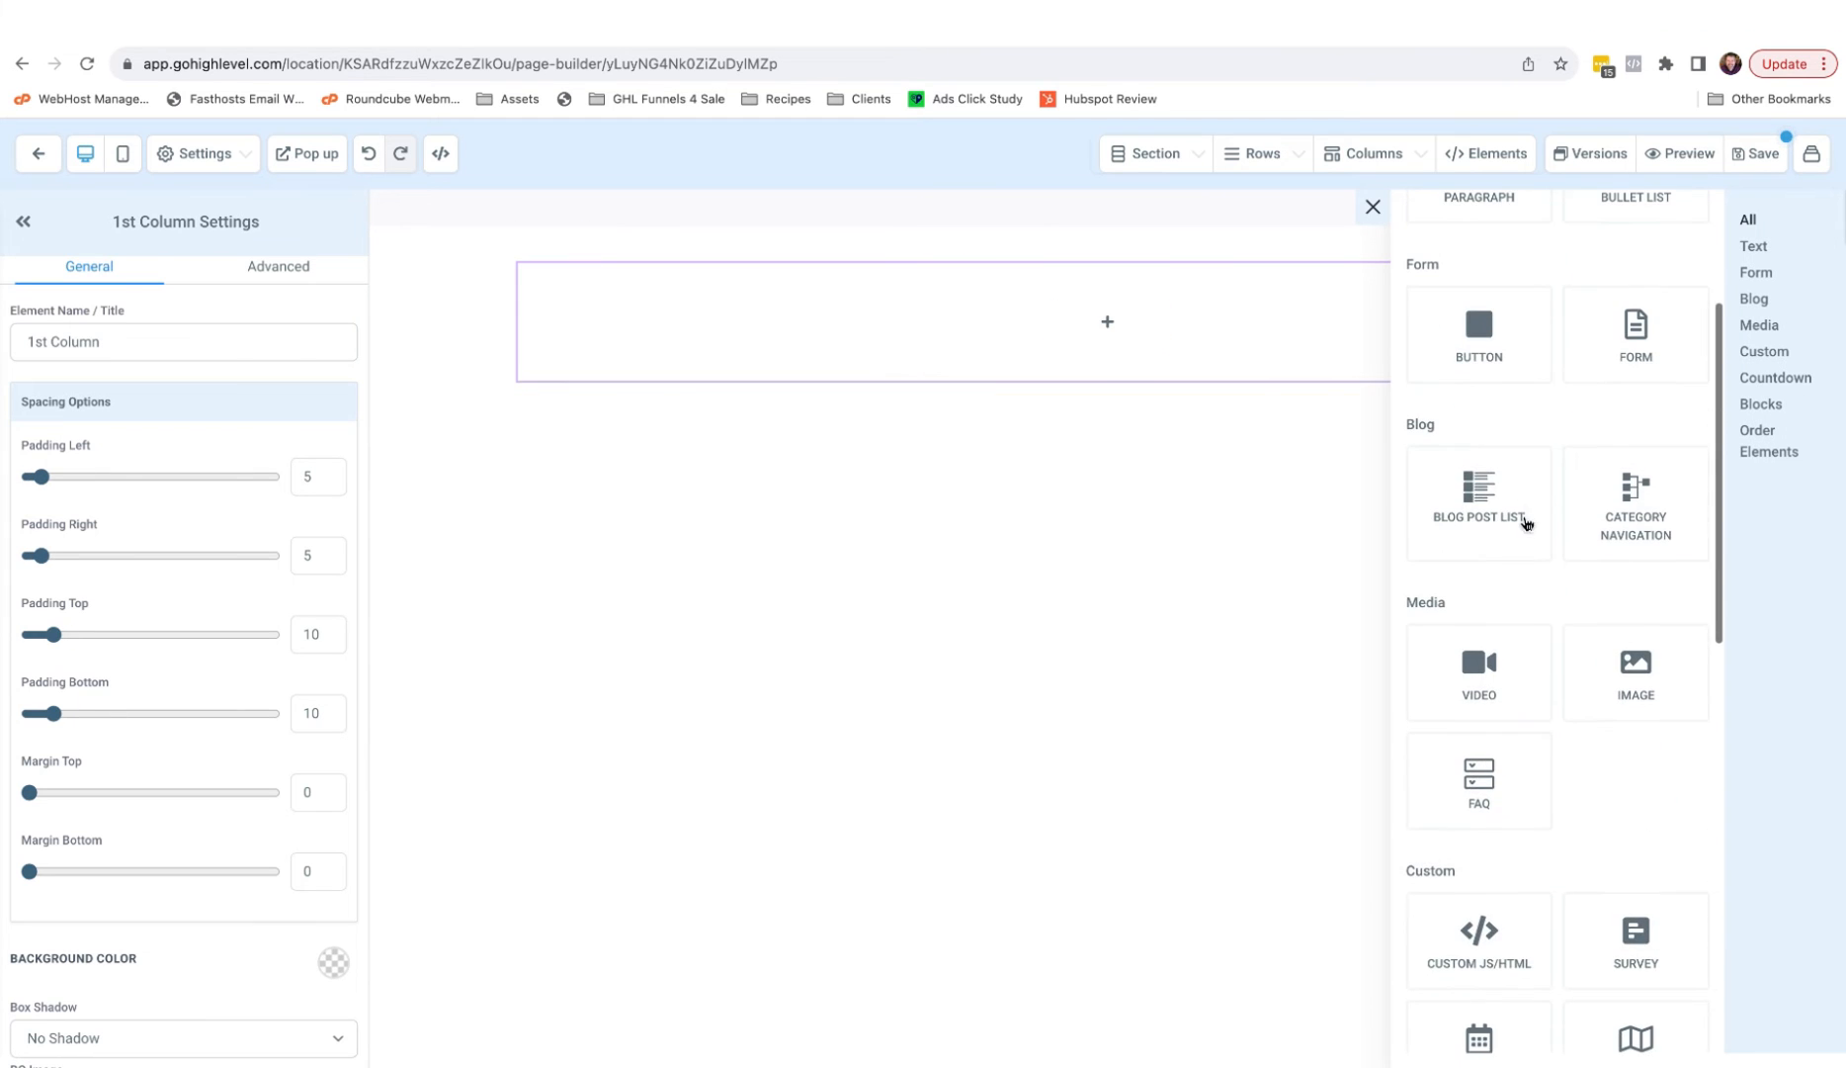
{"action": "left_click", "coordinate": [1483, 778]}
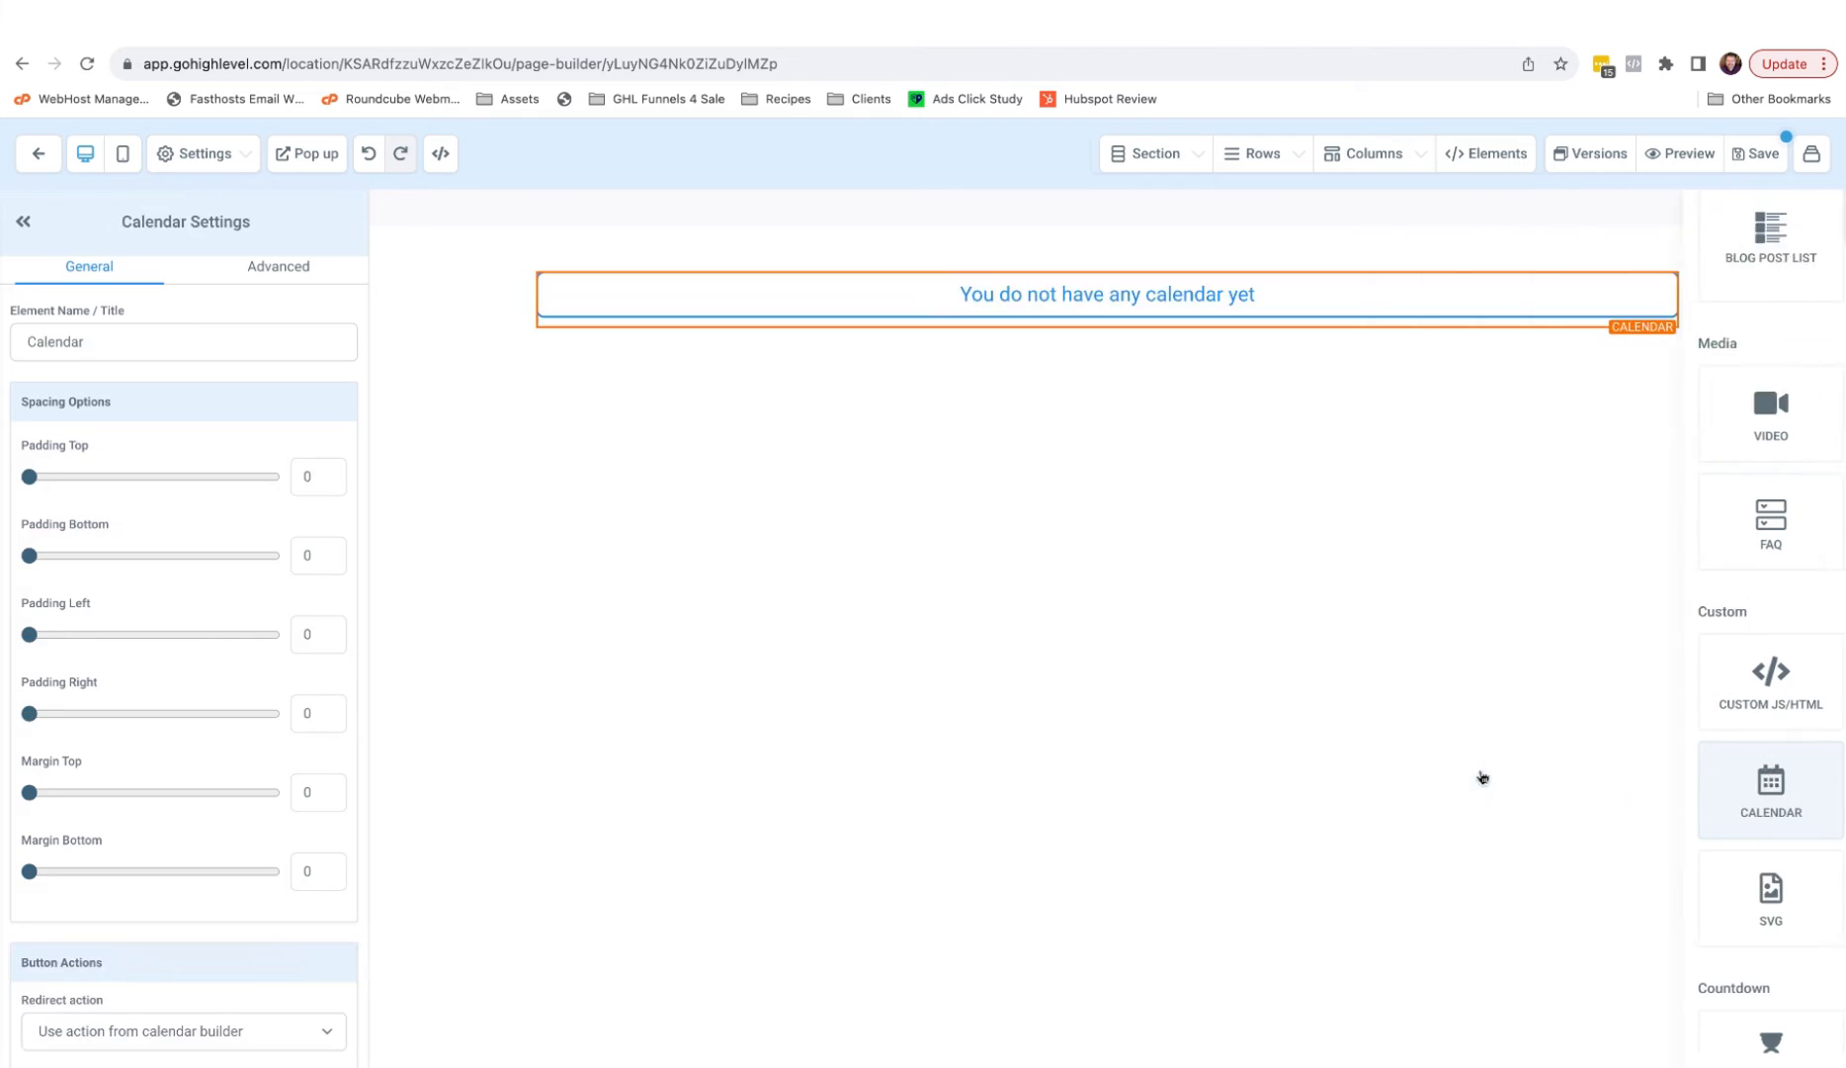
{"action": "left_click", "coordinate": [1020, 532]}
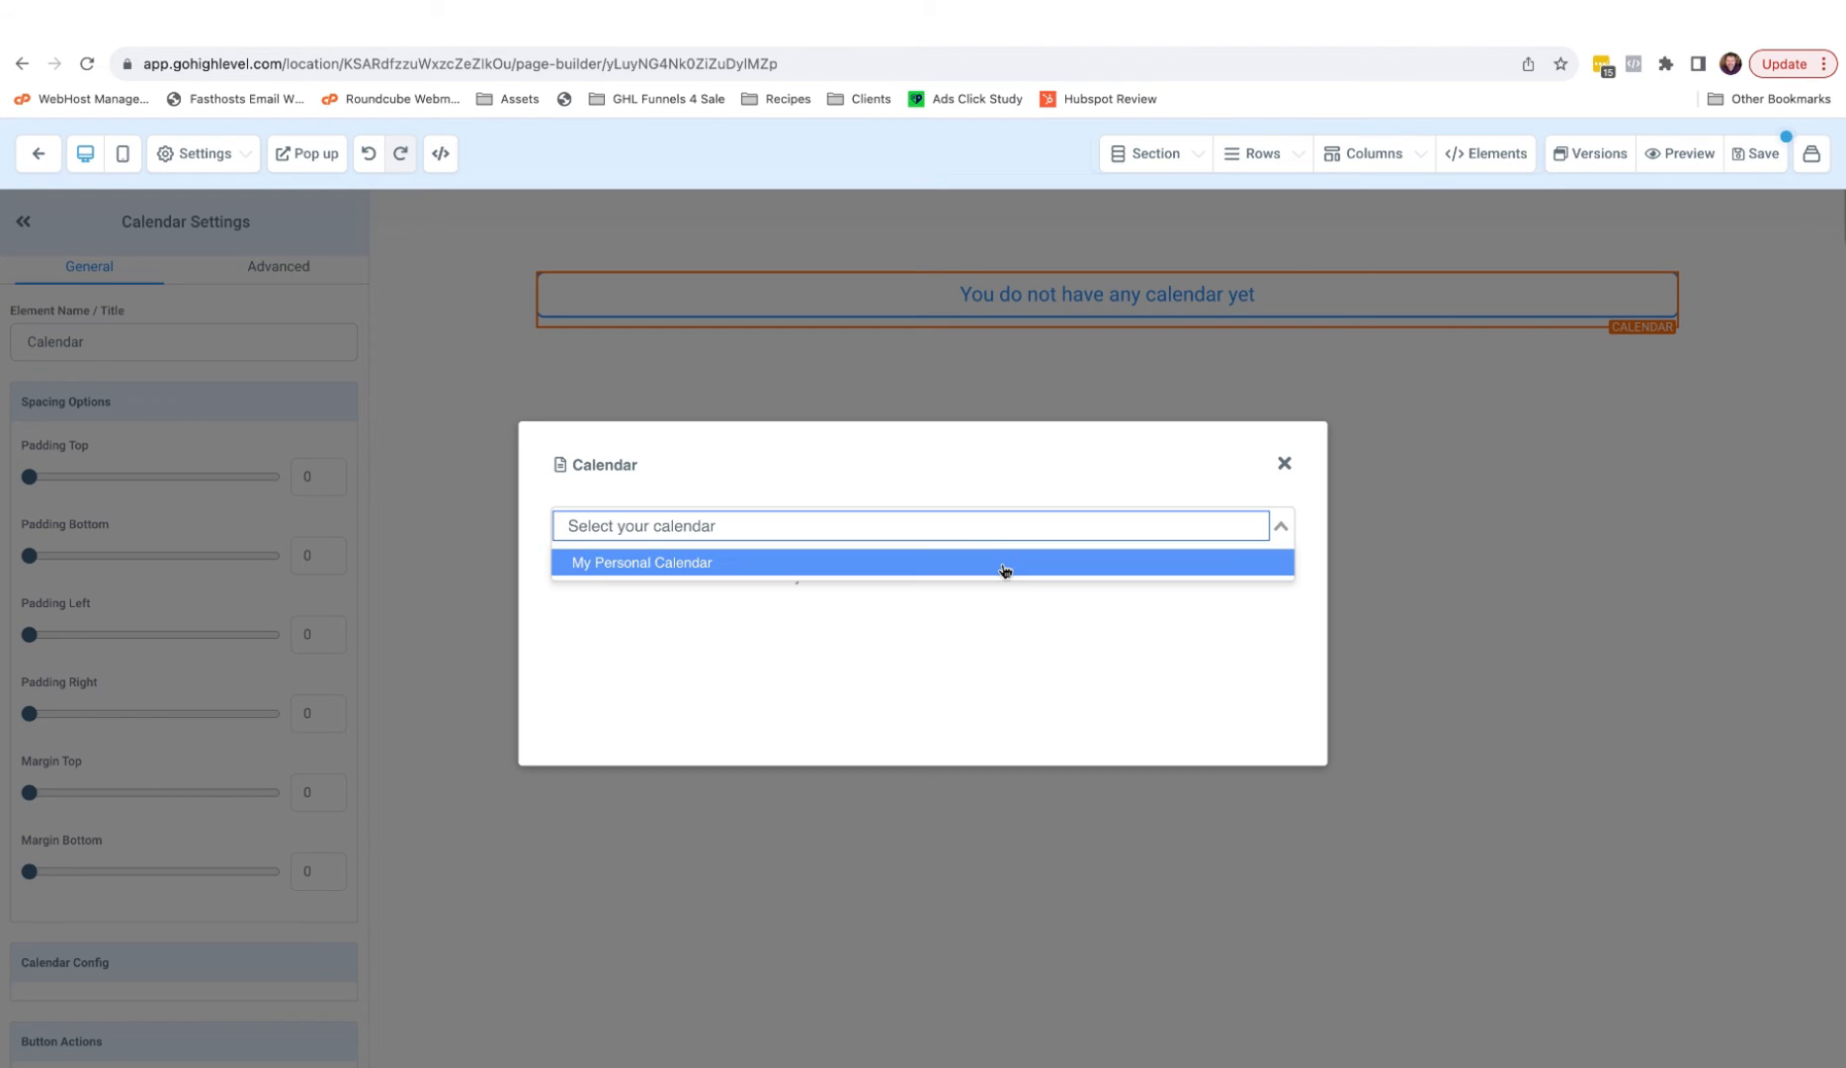
{"action": "left_click", "coordinate": [1006, 572]}
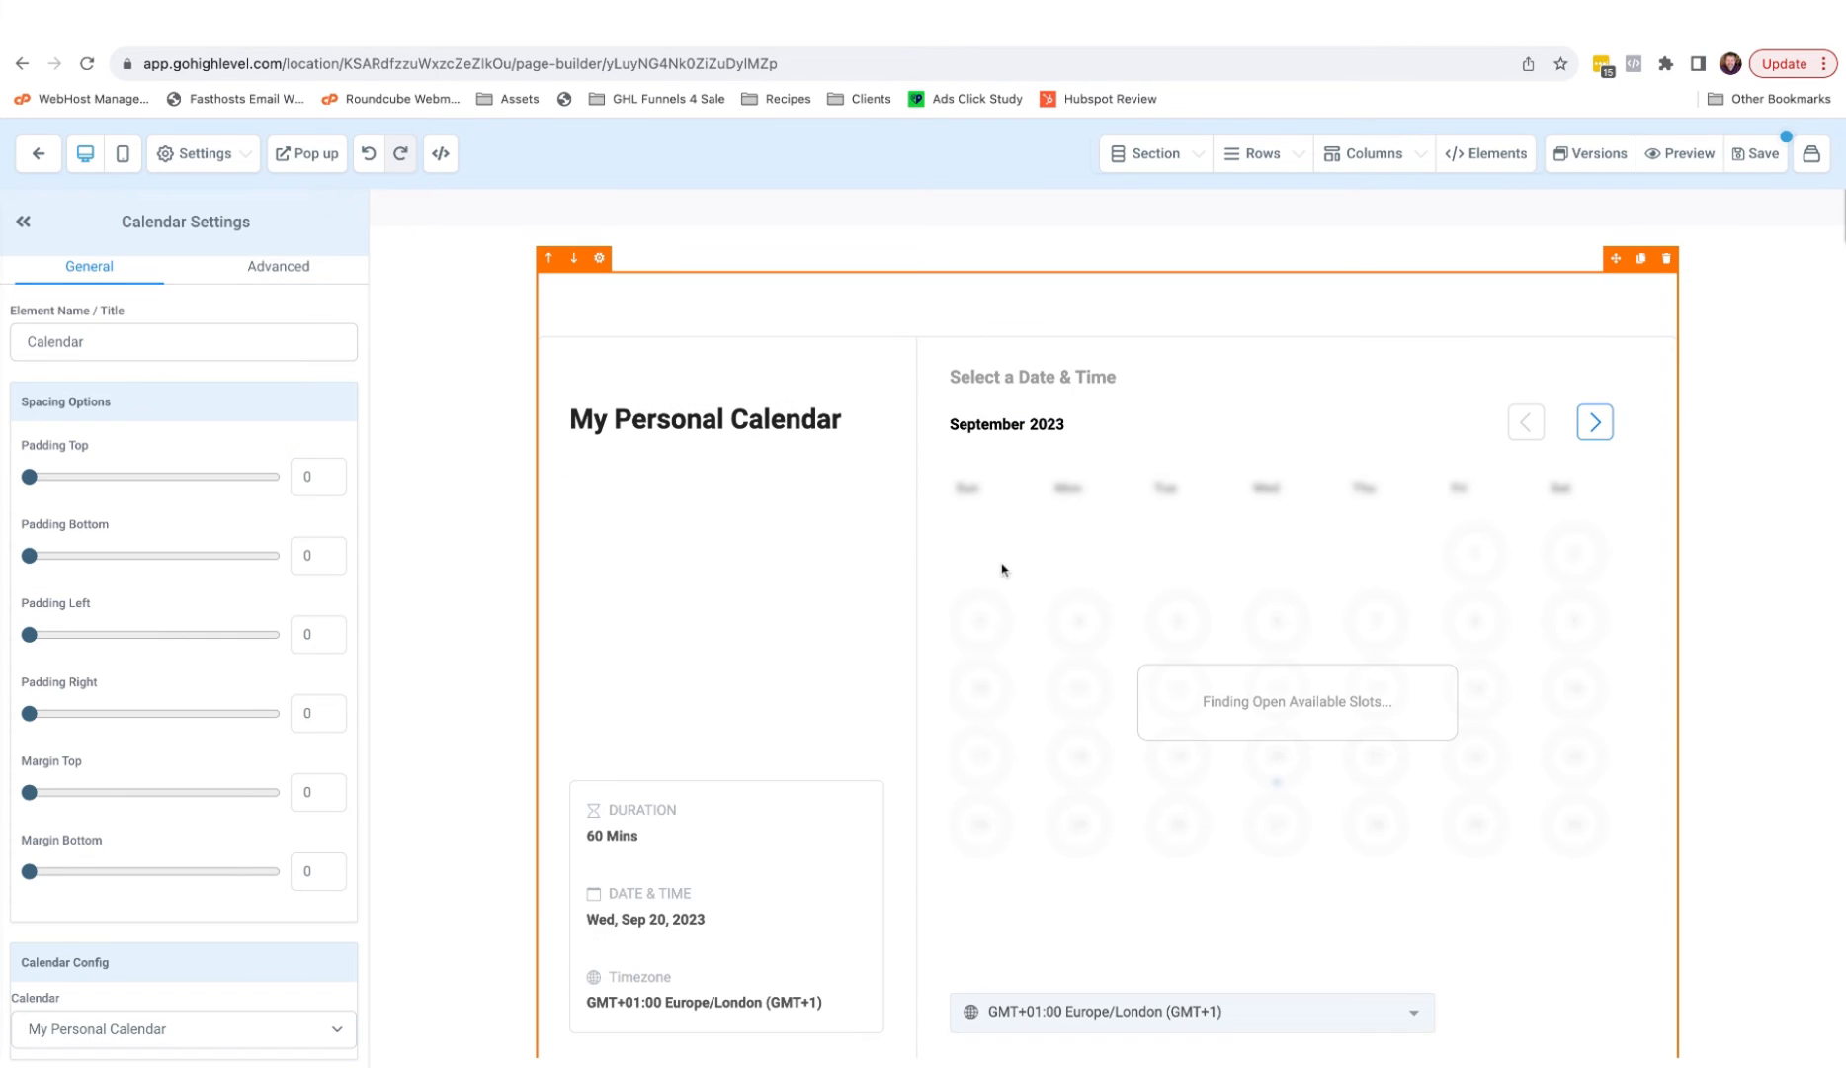
{"action": "left_click", "coordinate": [1668, 154]}
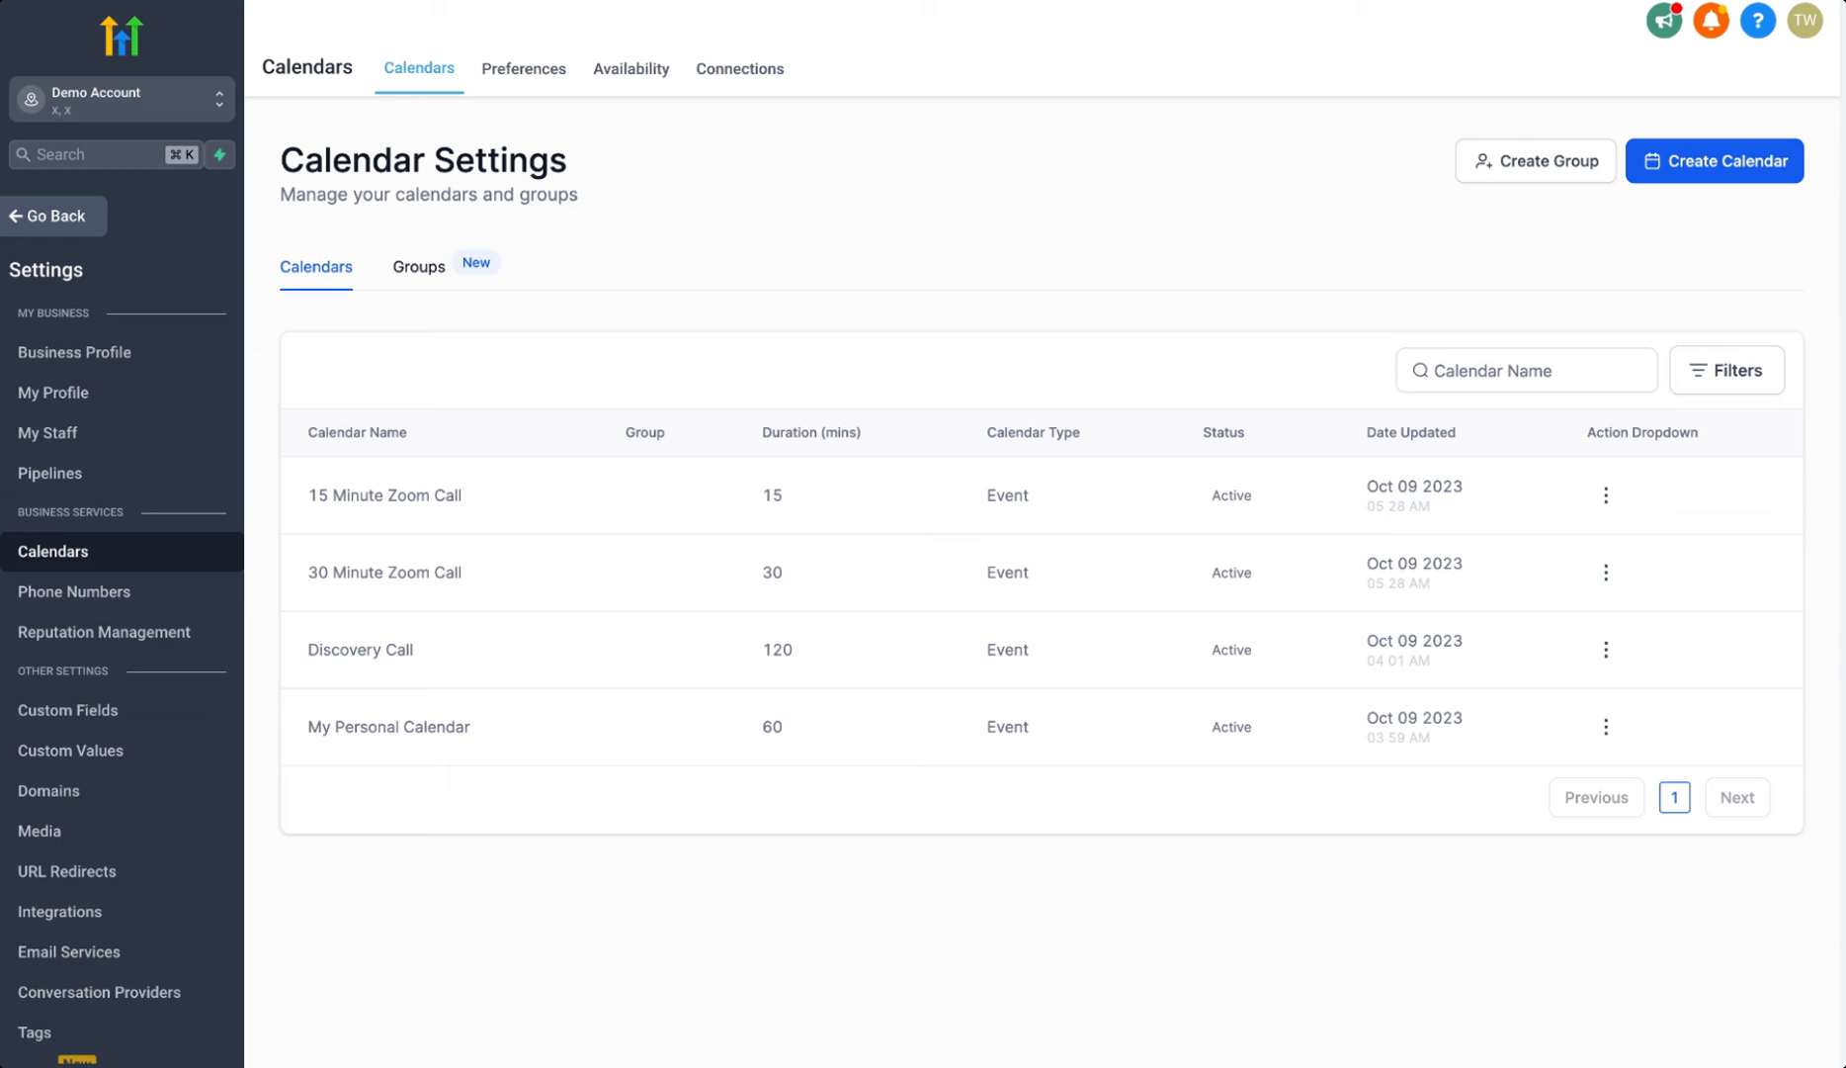
Start a new calendar group named "Book With Me" with the description "Please choose a suitable appointment"
{"action": "left_click", "coordinate": [416, 278]}
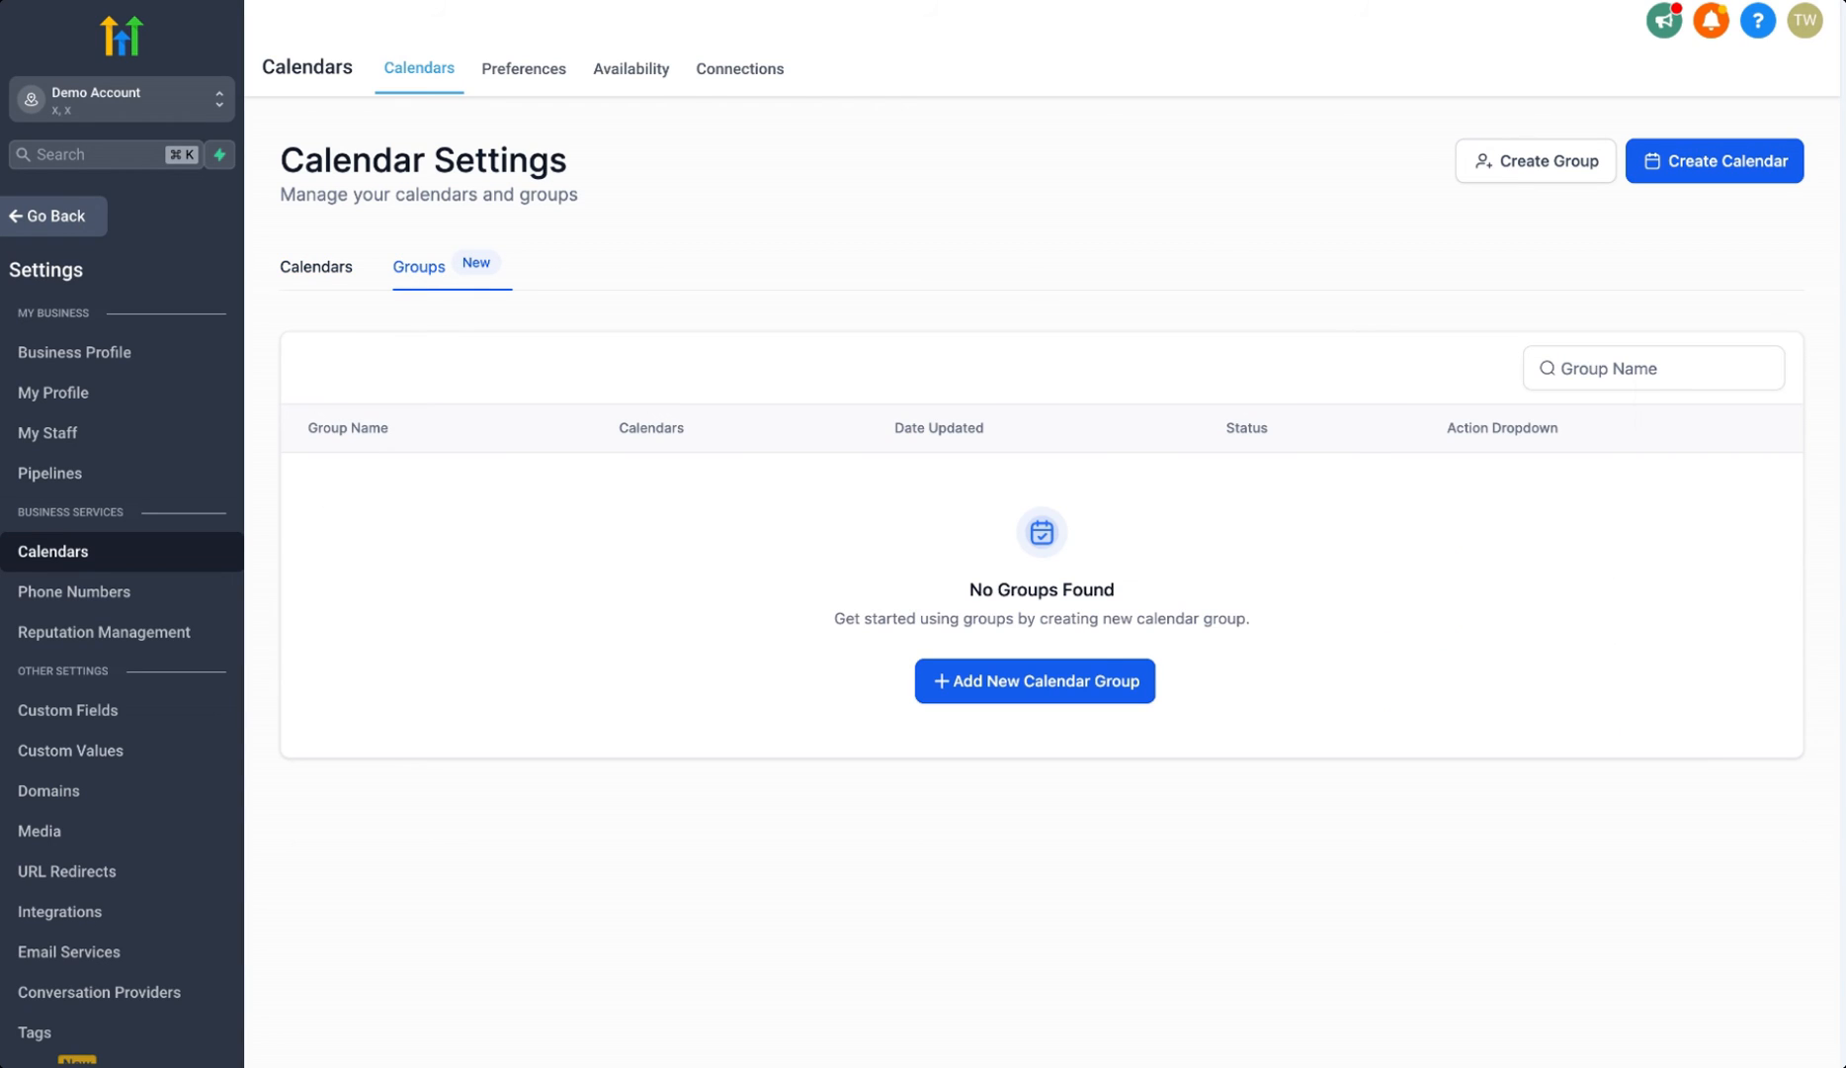
{"action": "left_click", "coordinate": [1042, 695]}
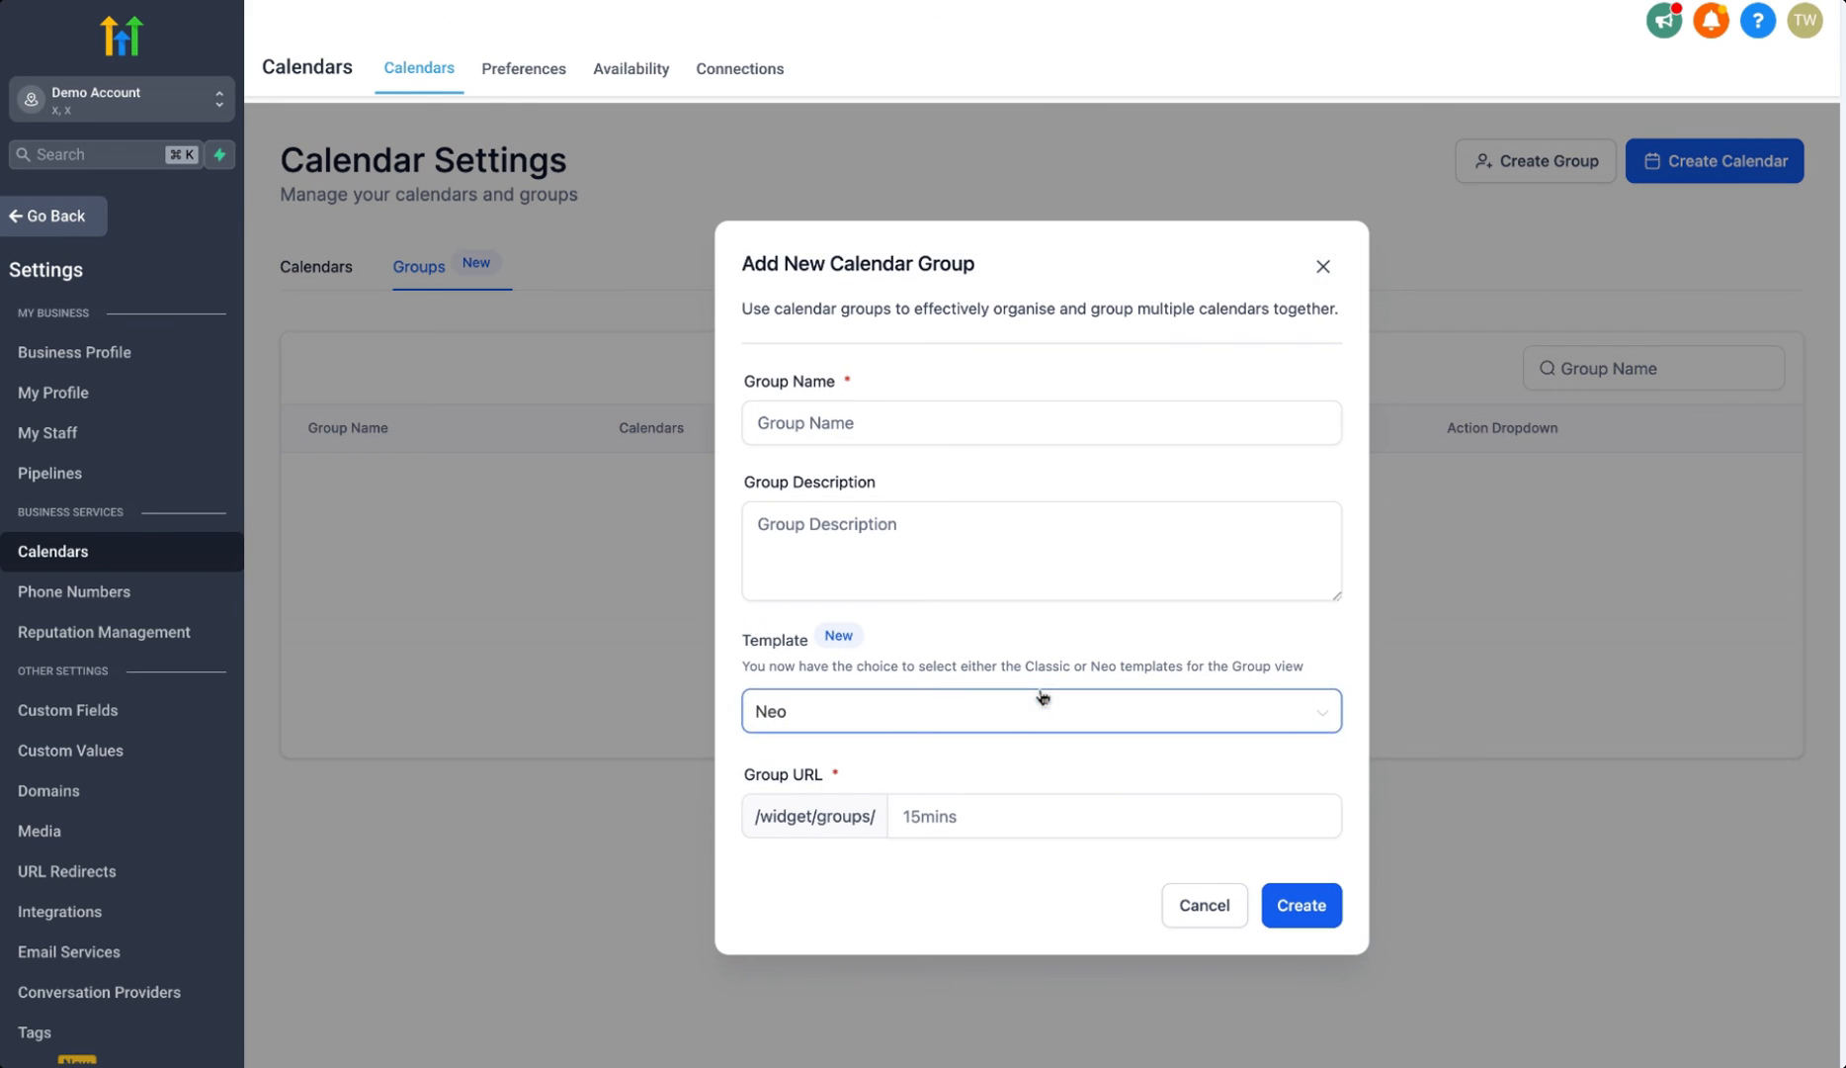
{"action": "left_click", "coordinate": [1076, 430]}
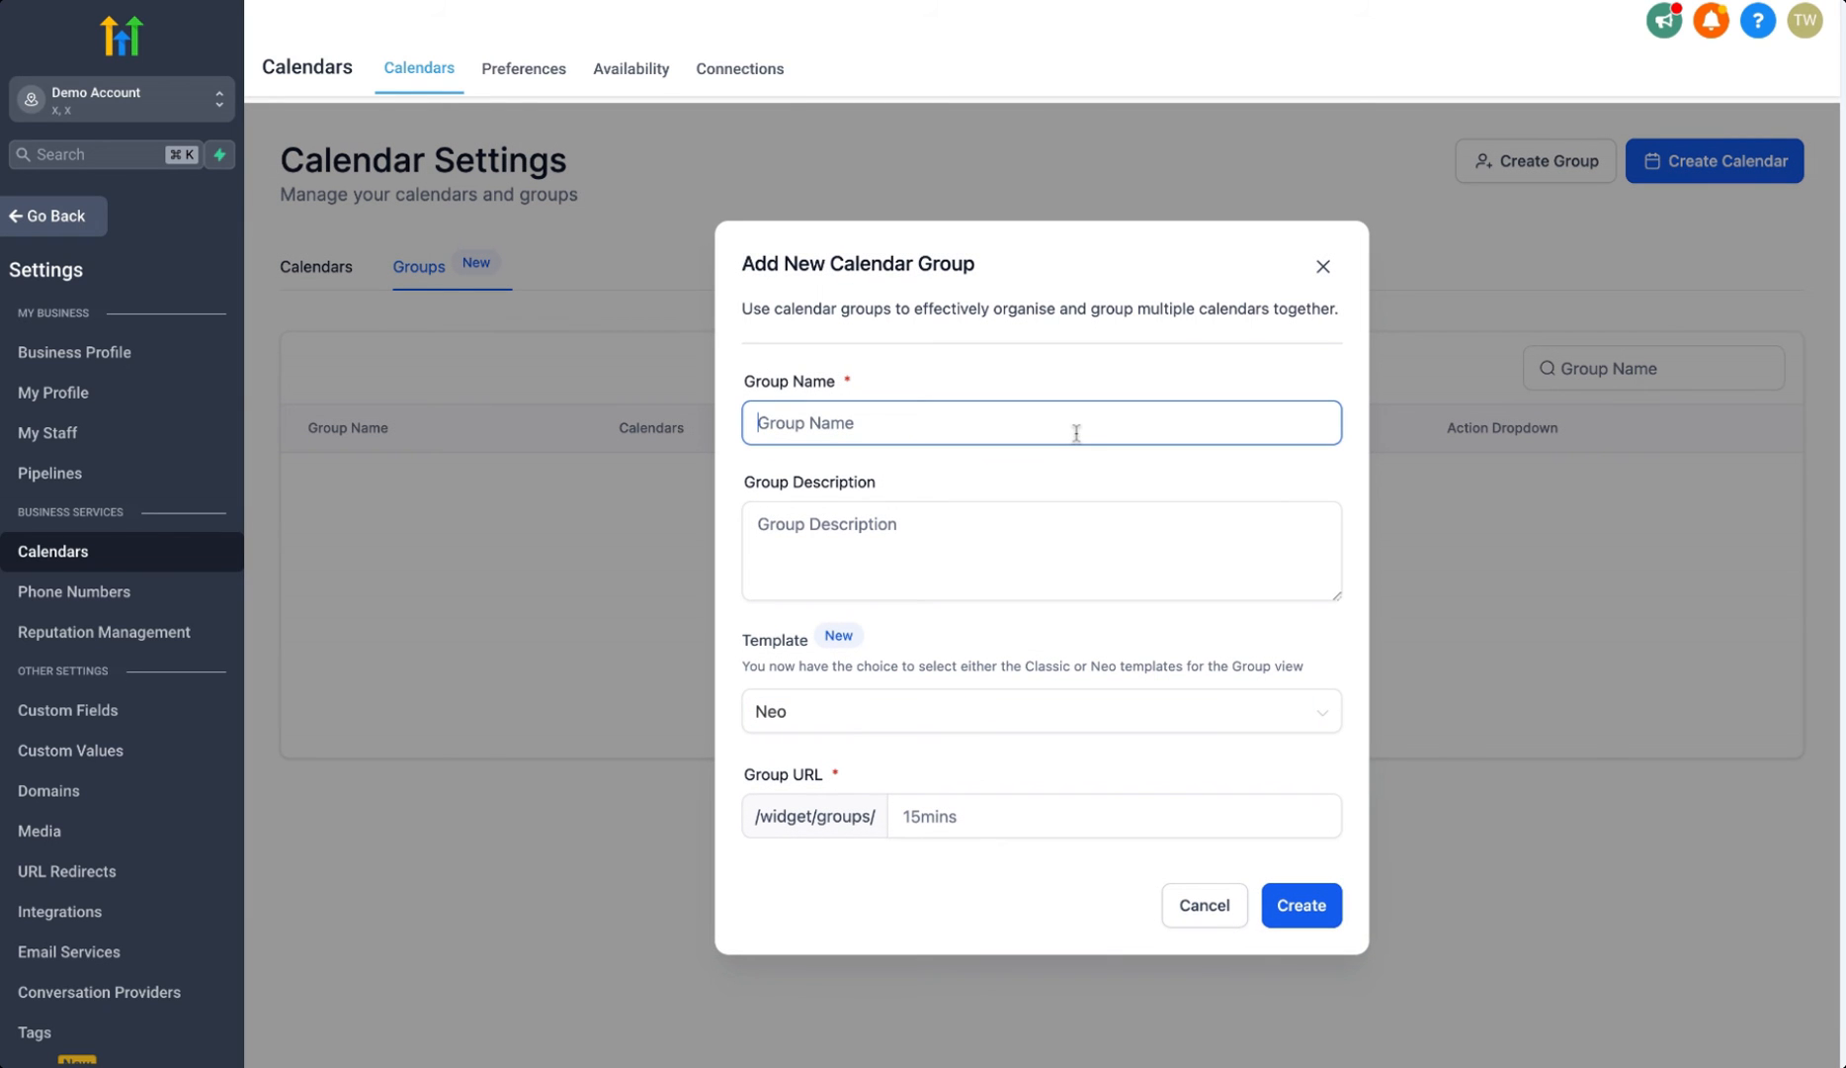
{"action": "type", "text": "Book With Me"}
{"action": "left_click", "coordinate": [1067, 538]}
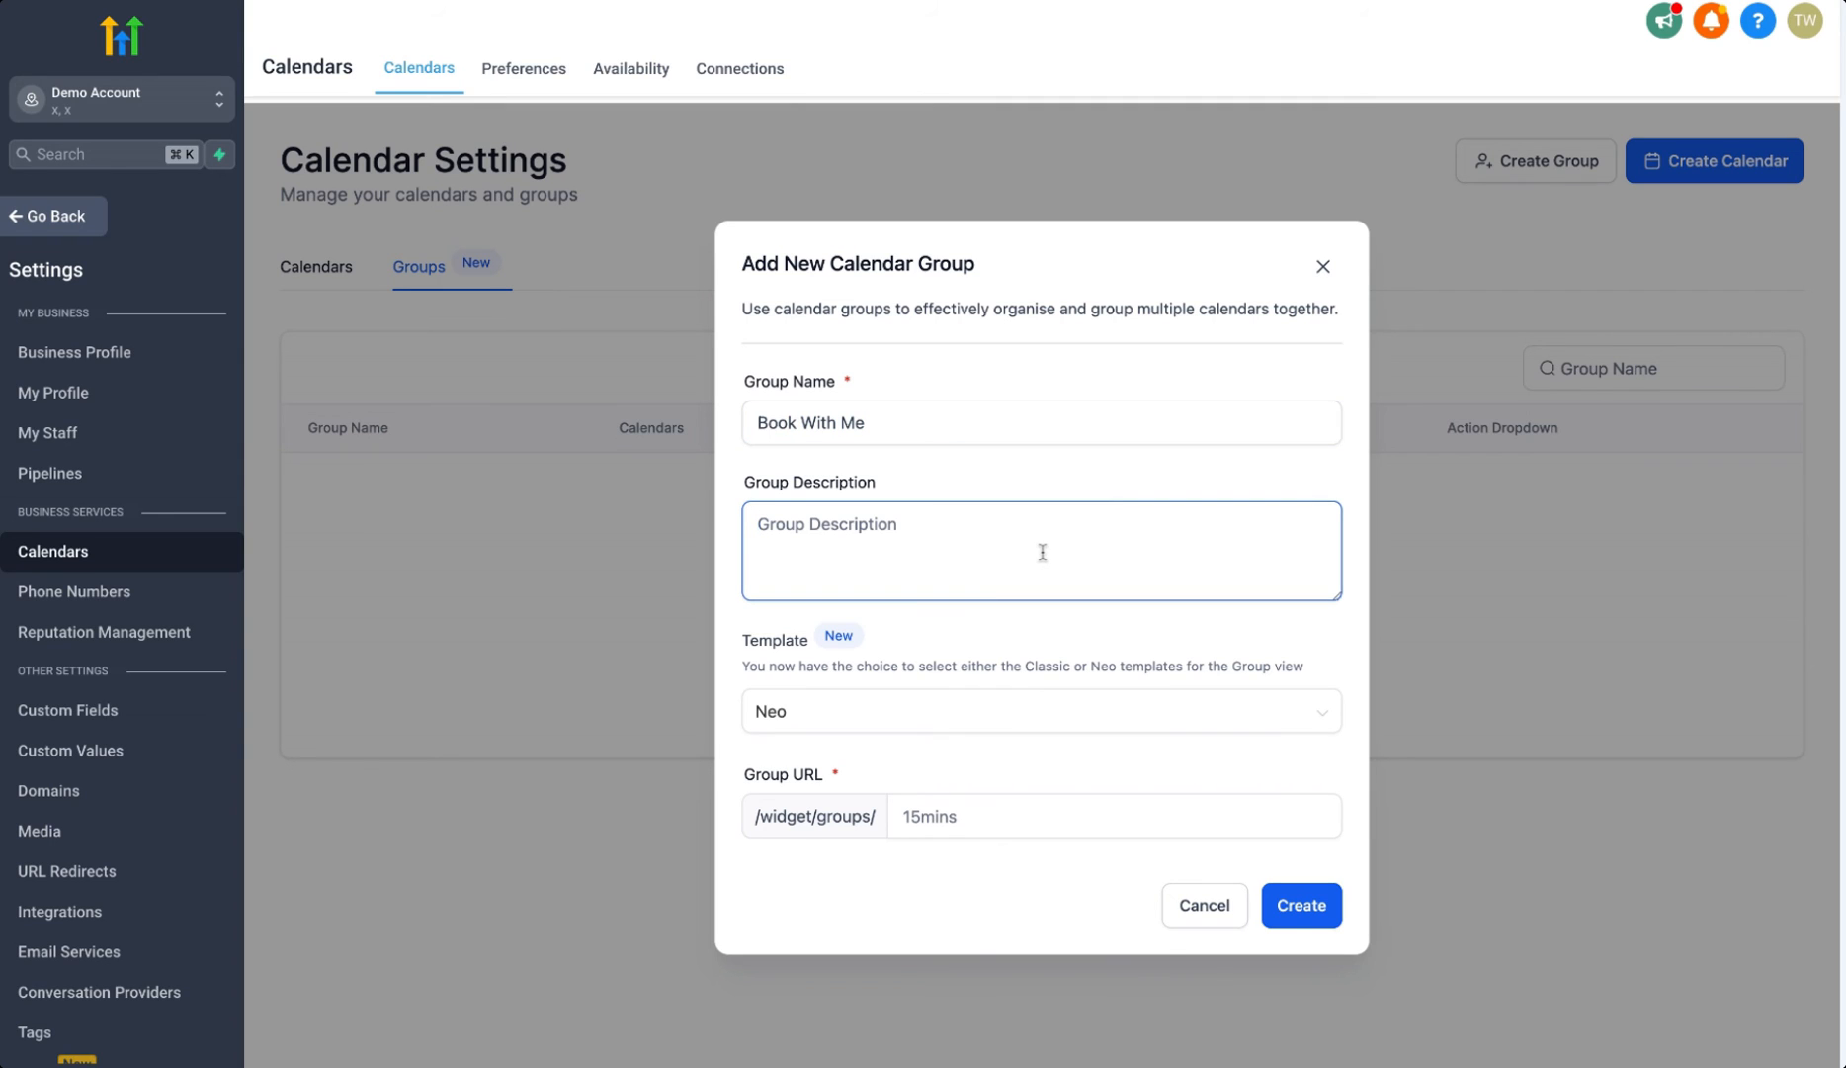
{"action": "type", "text": "Please choose a suitable ap"}
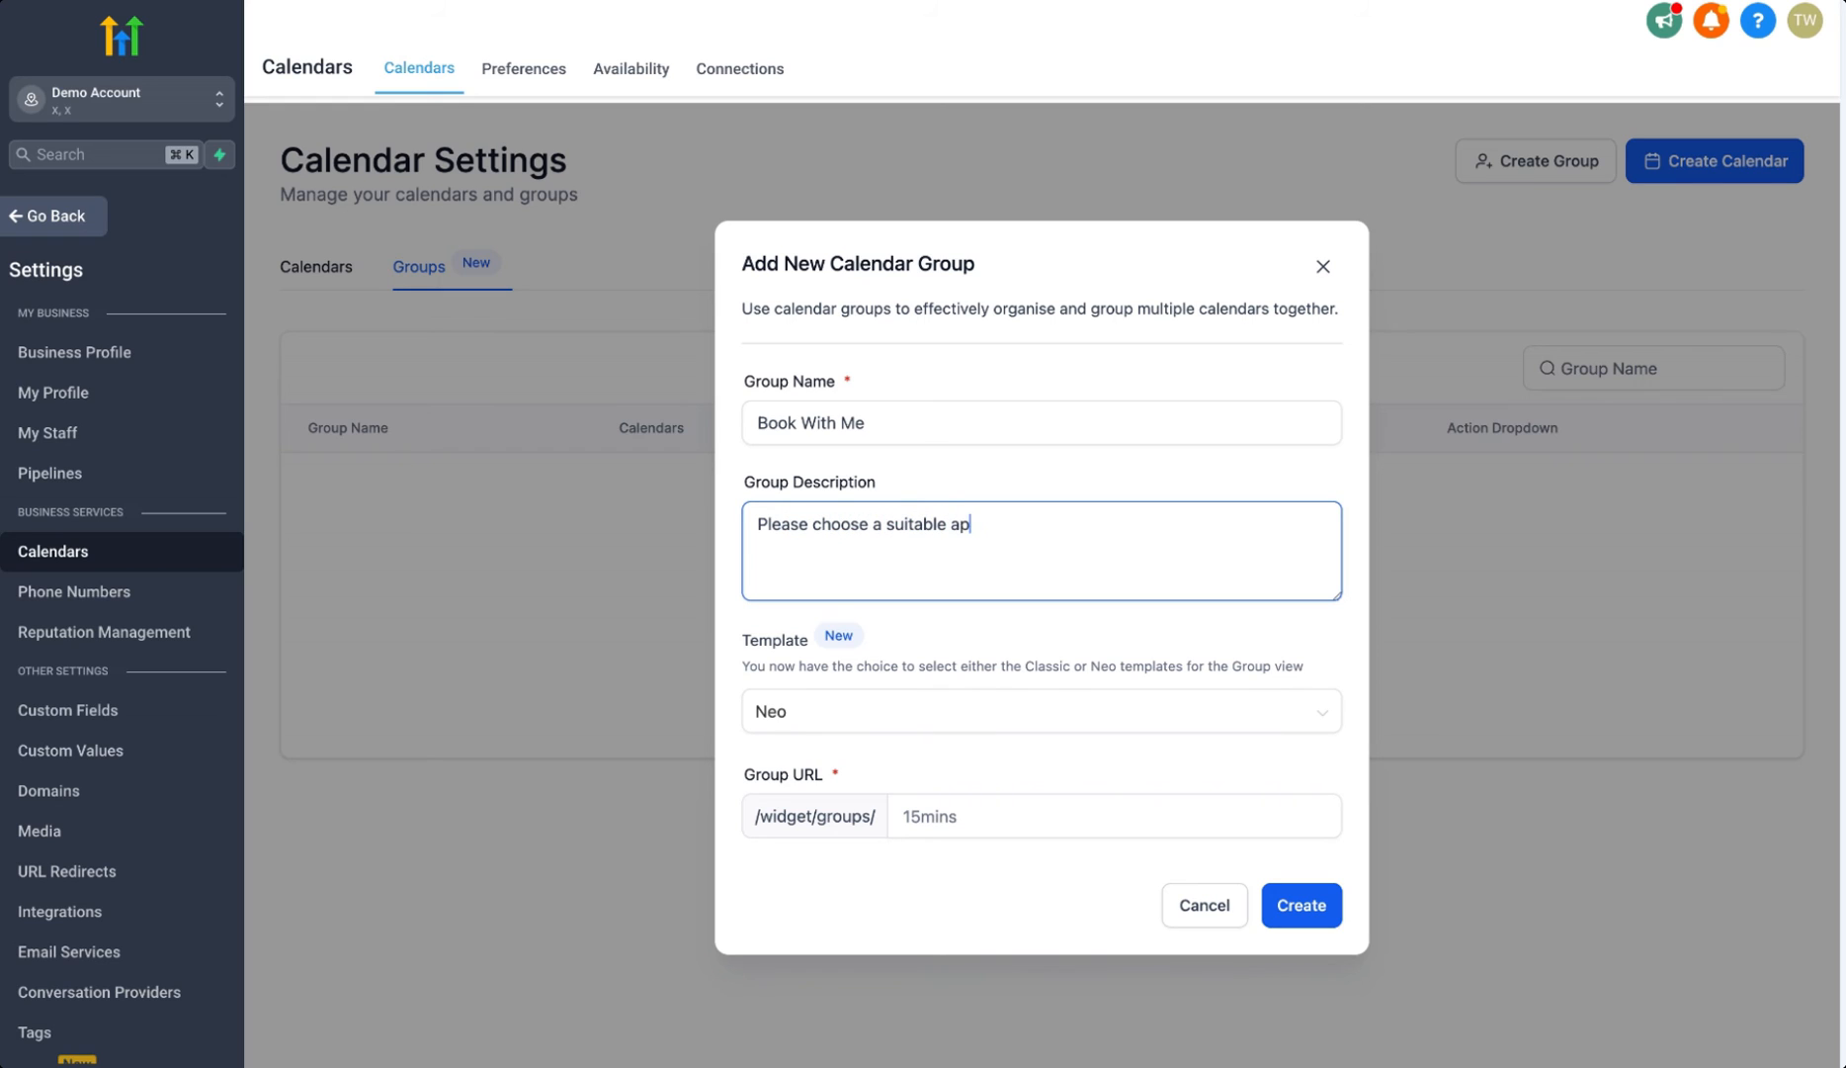
{"action": "type", "text": "pointment"}
Set the group URL slug to jf93hdf93hje and create the calendar group
{"action": "left_click", "coordinate": [970, 823]}
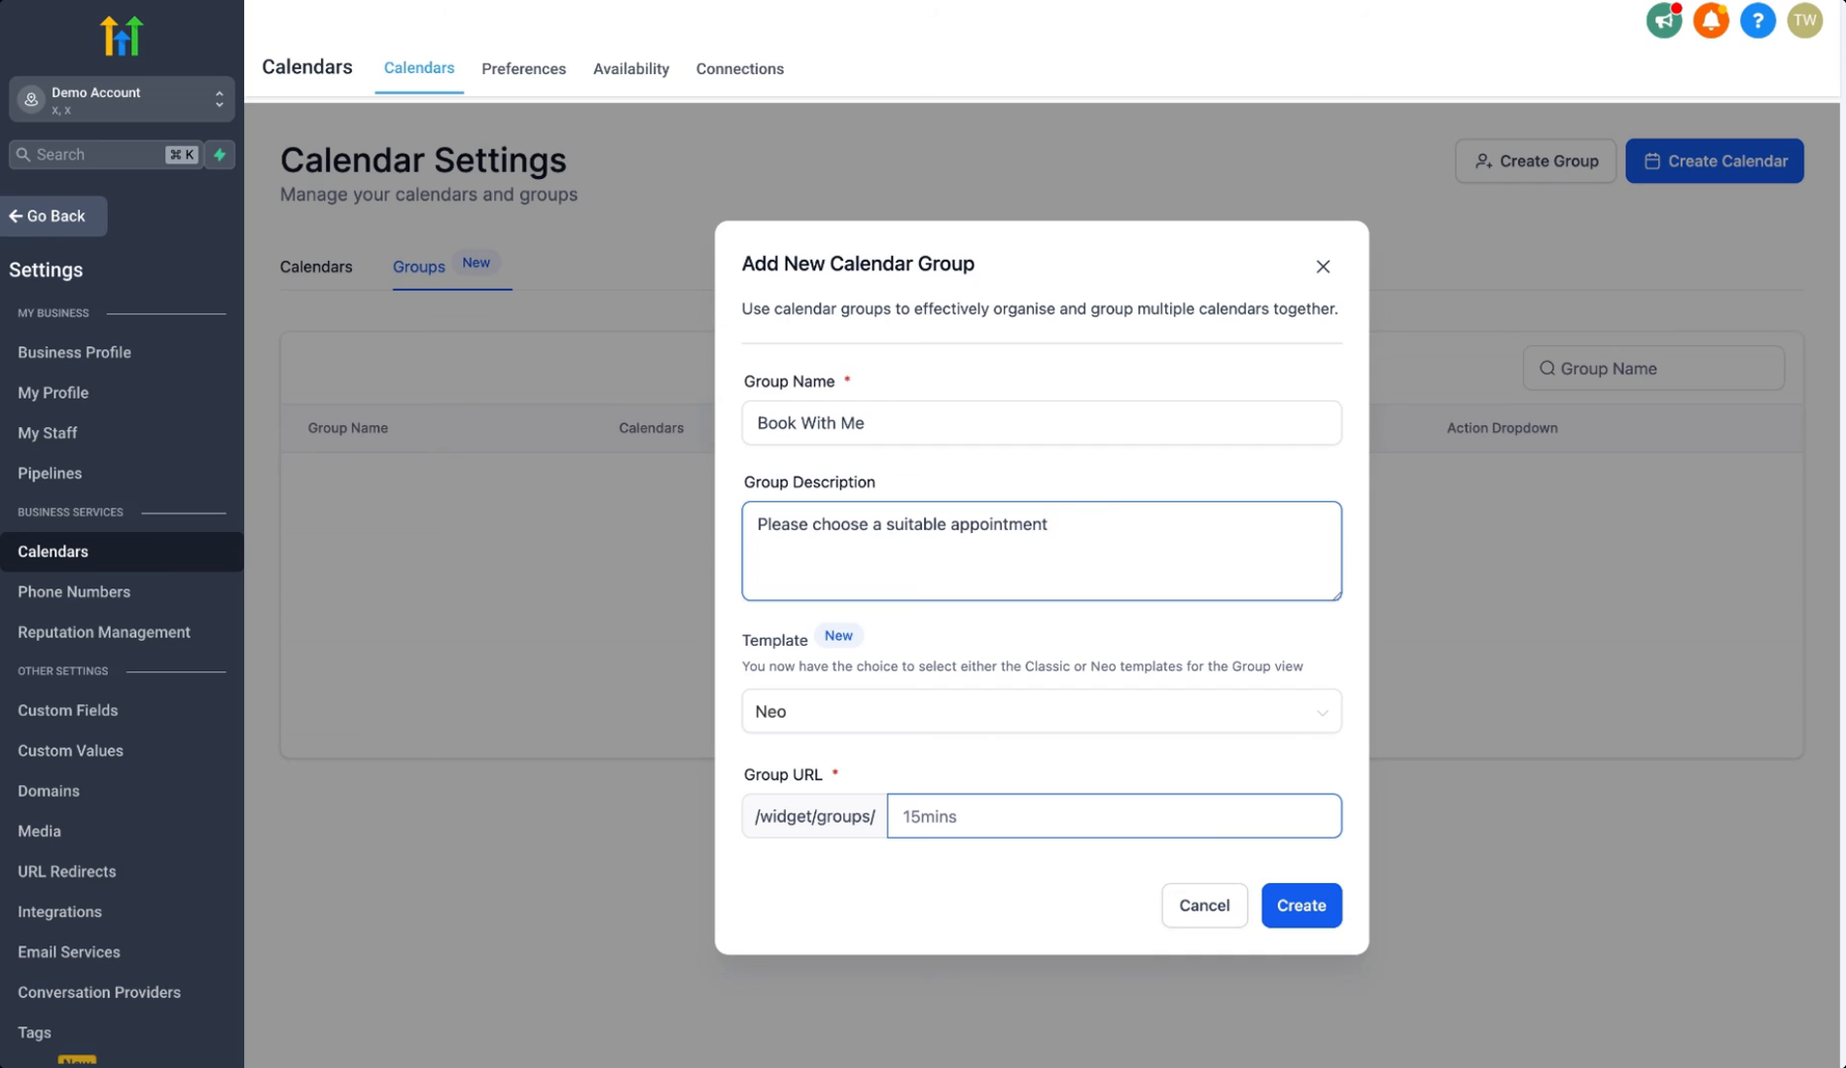
{"action": "left_click", "coordinate": [971, 824]}
{"action": "type", "text": "jf93hdf93hj"}
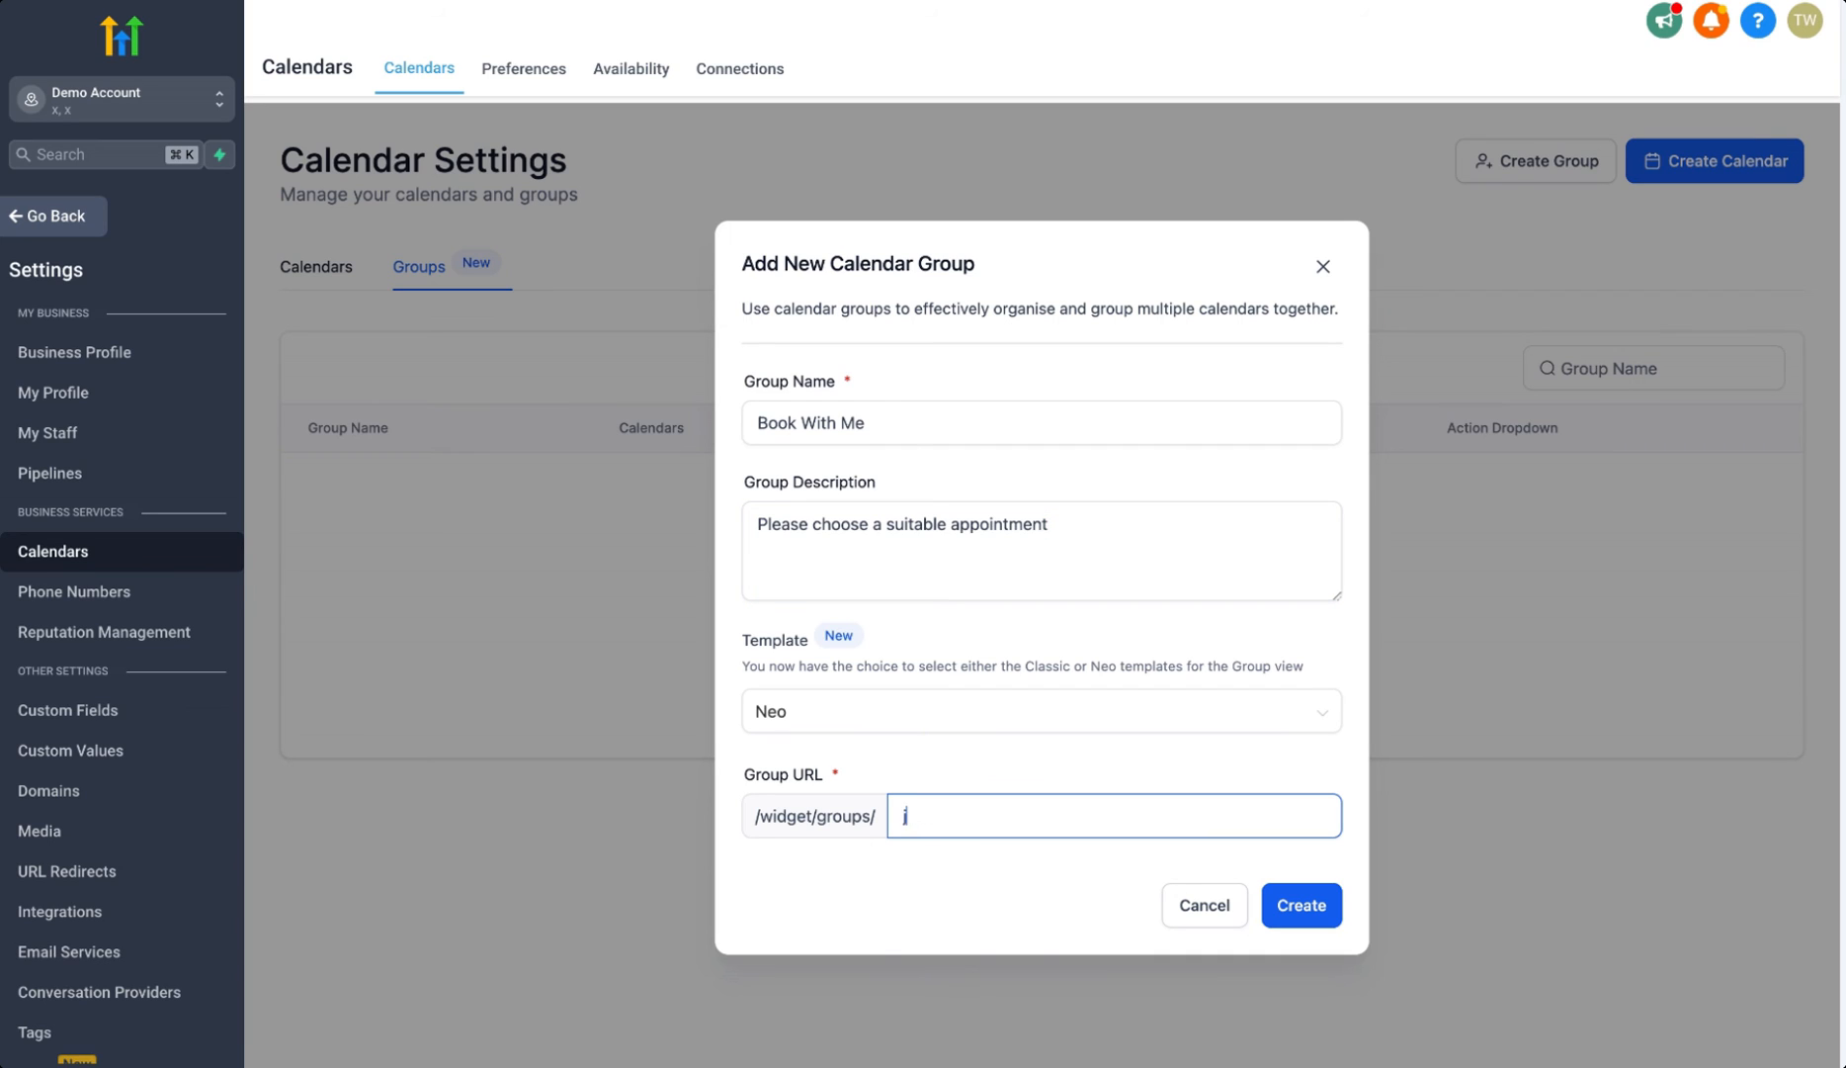
{"action": "type", "text": "e"}
{"action": "left_click", "coordinate": [1300, 905]}
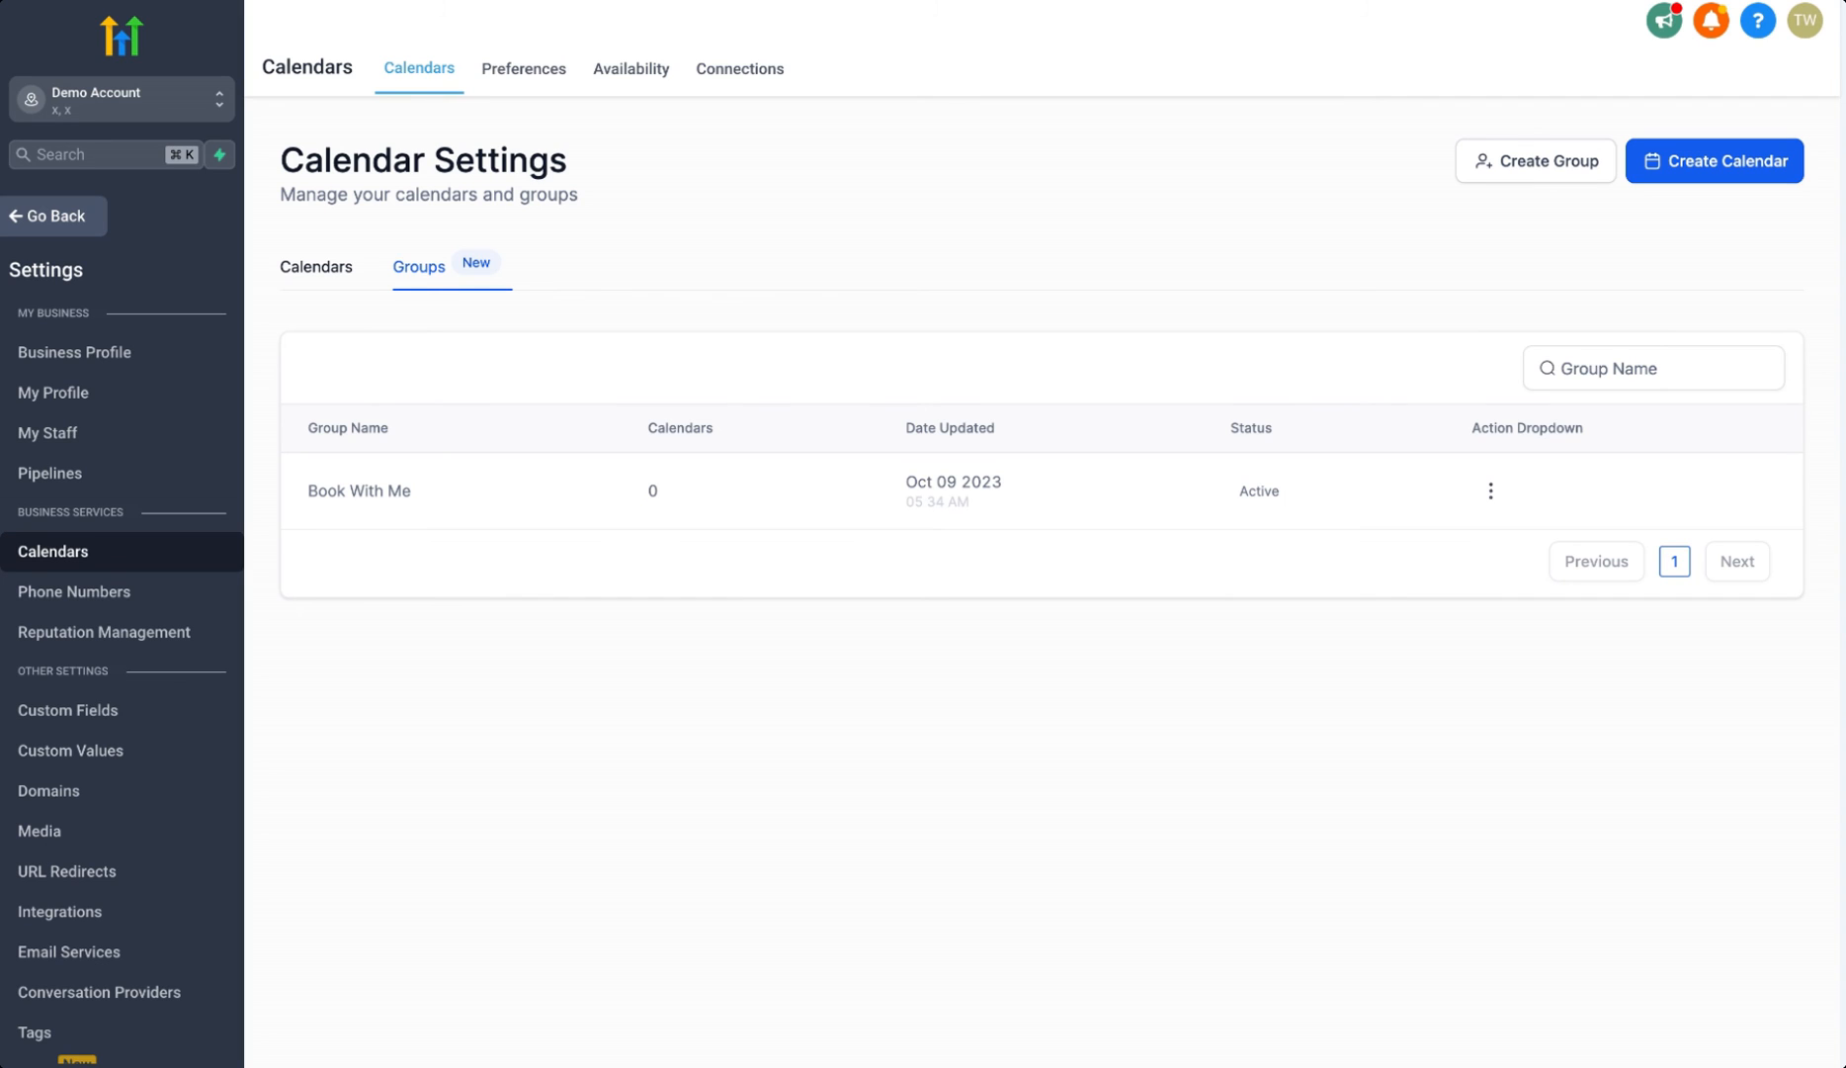
Move the 15 Minute Zoom Call calendar into the Book With Me group, acknowledging the legacy link notice
{"action": "left_click", "coordinate": [313, 278]}
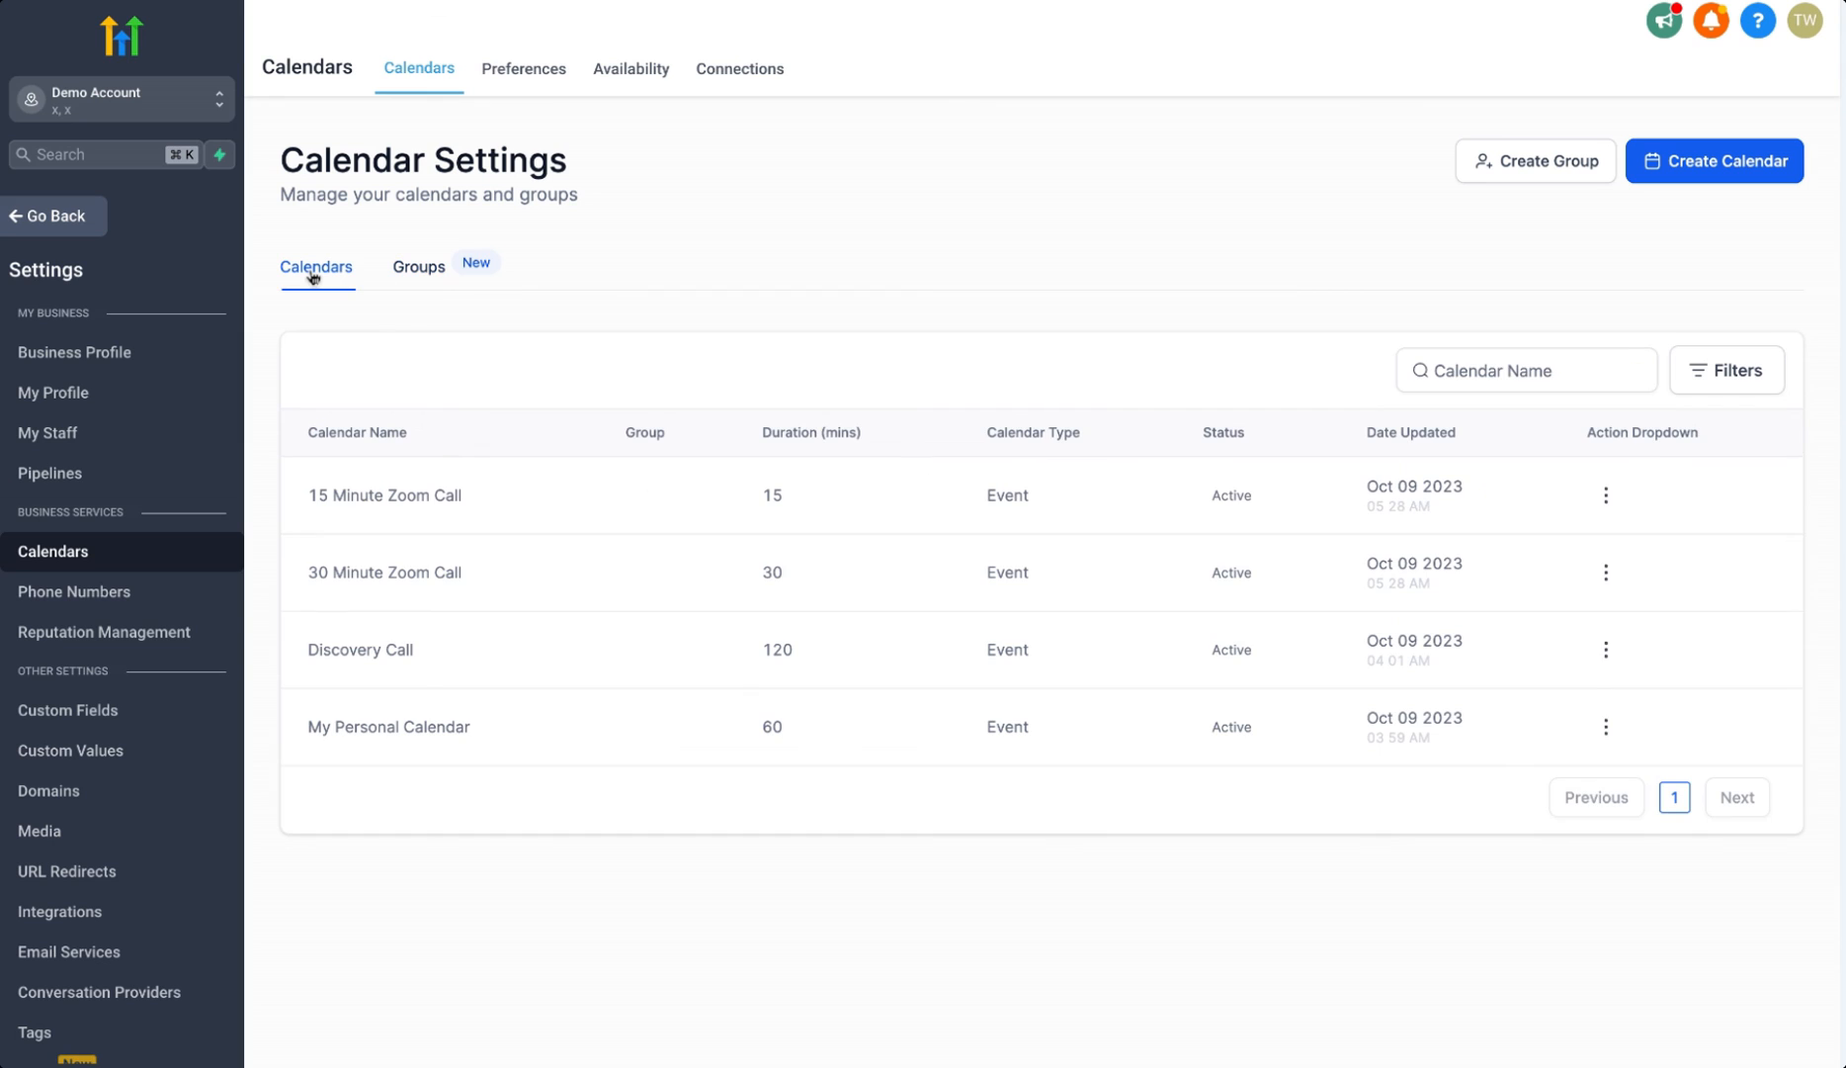
{"action": "left_click", "coordinate": [1607, 502]}
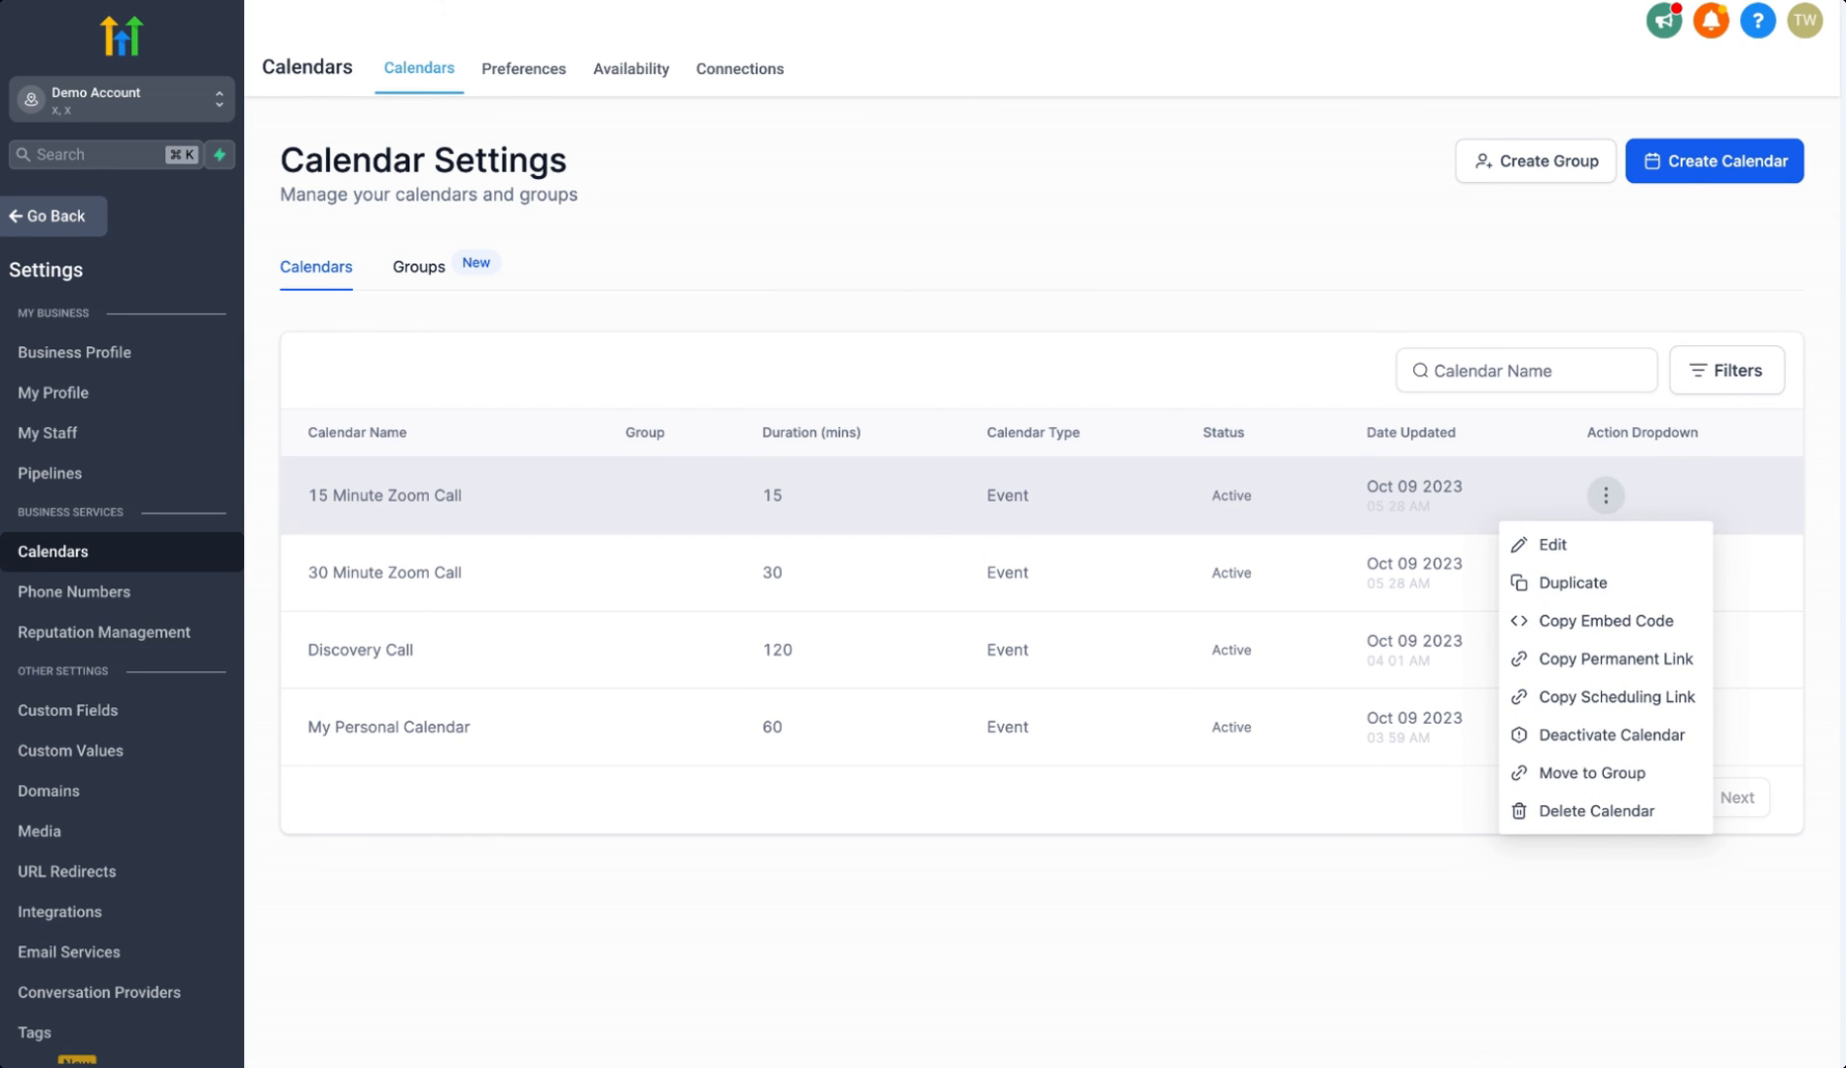
{"action": "left_click", "coordinate": [1579, 774]}
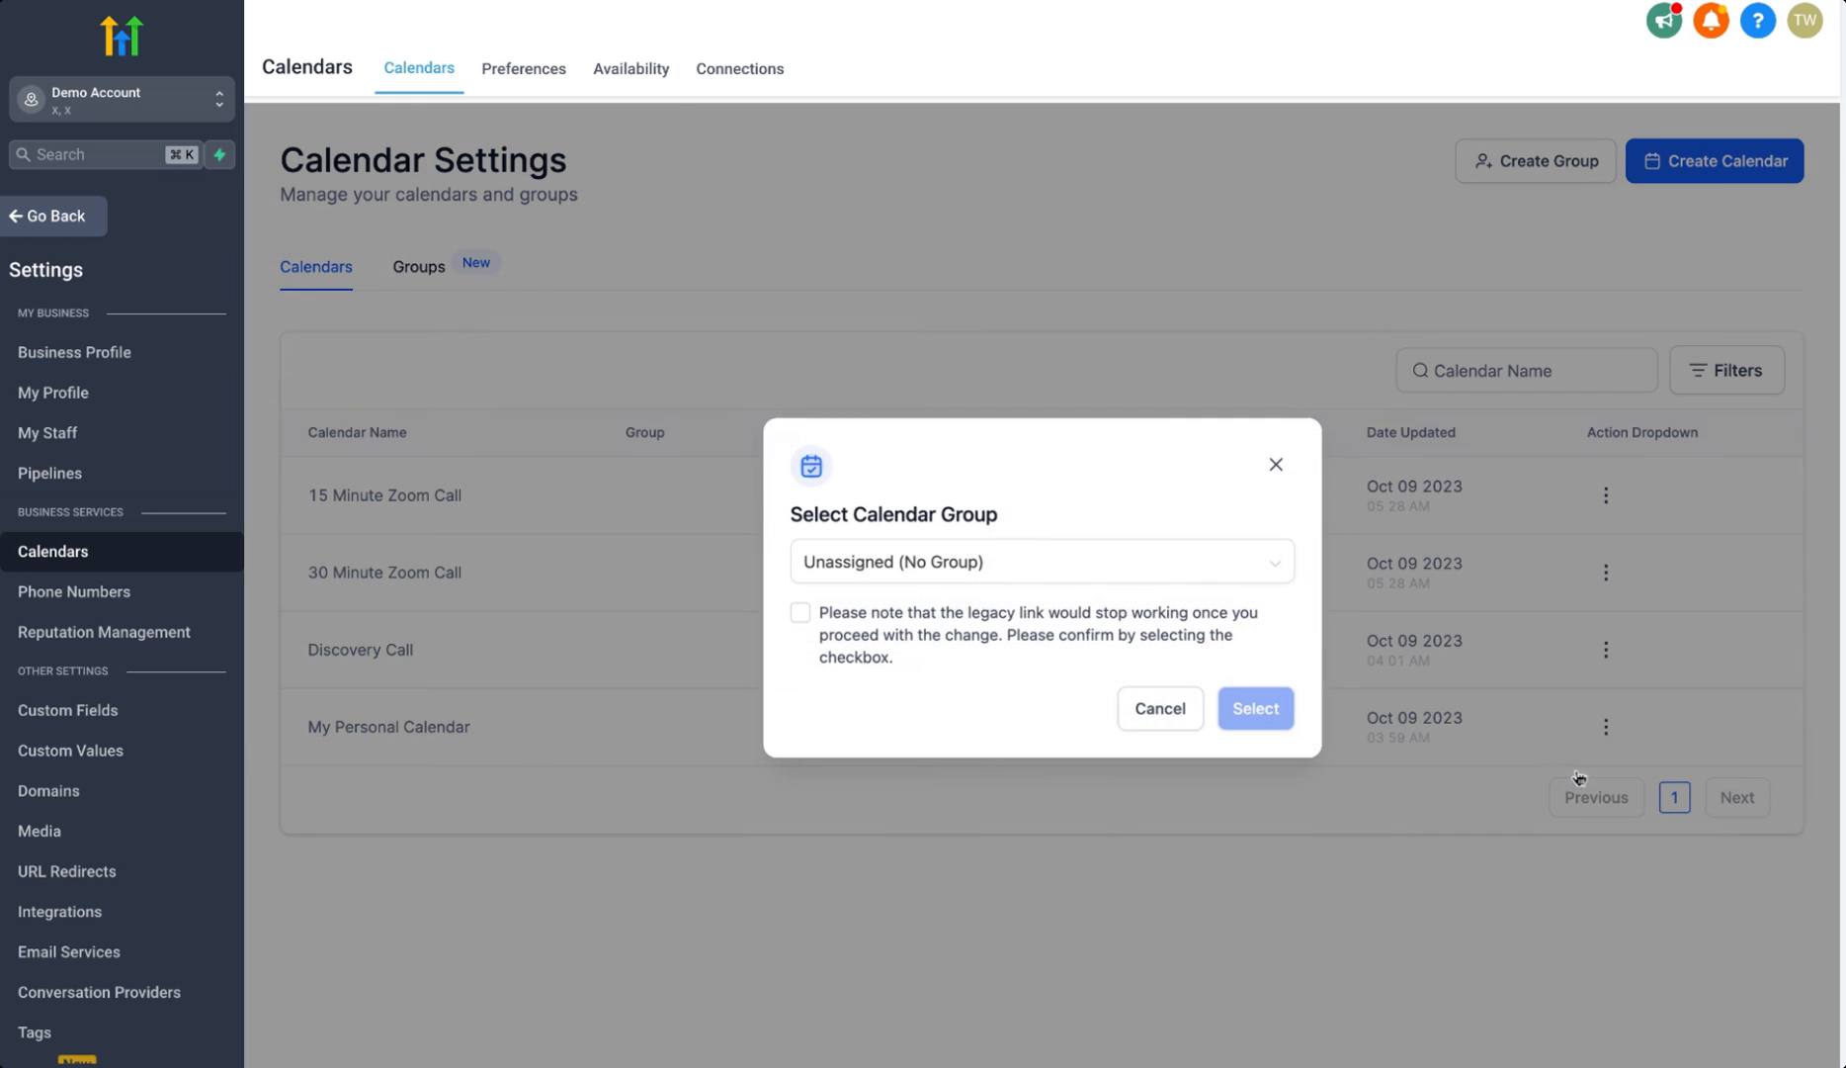
{"action": "left_click", "coordinate": [993, 568]}
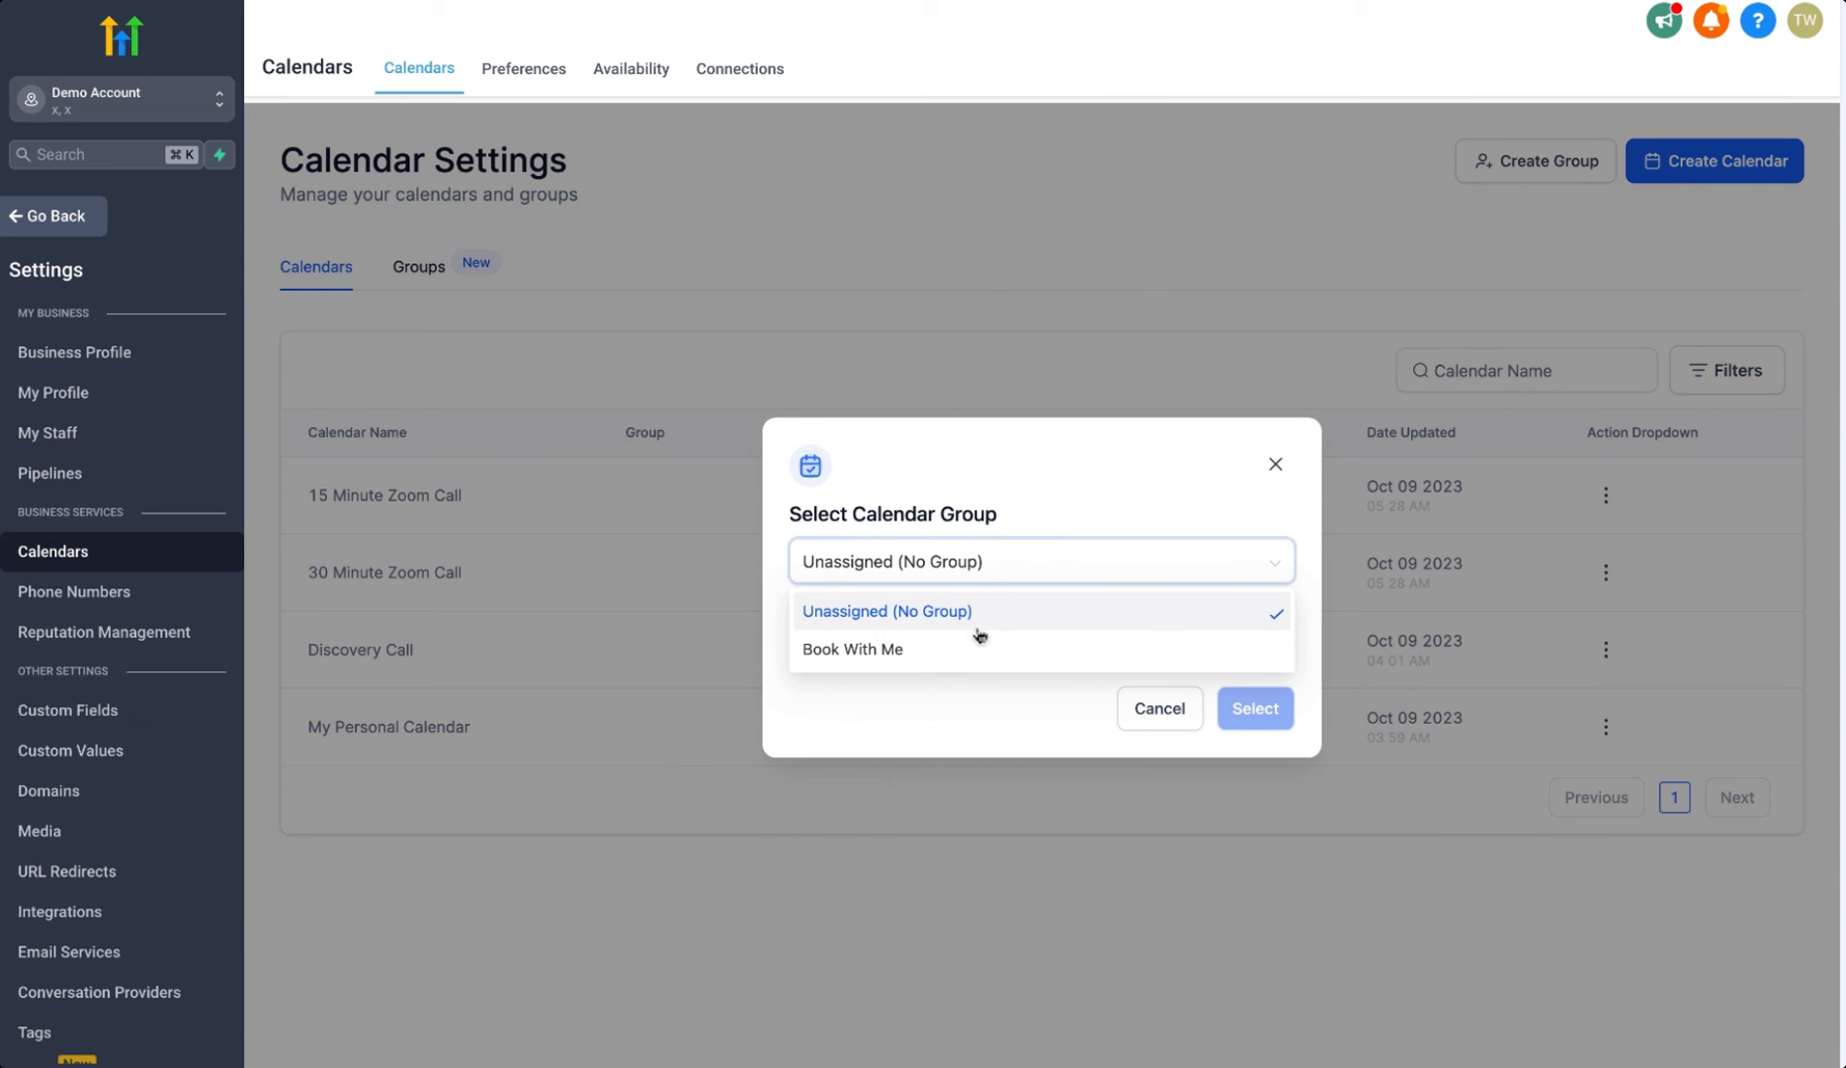
{"action": "left_click", "coordinate": [915, 649]}
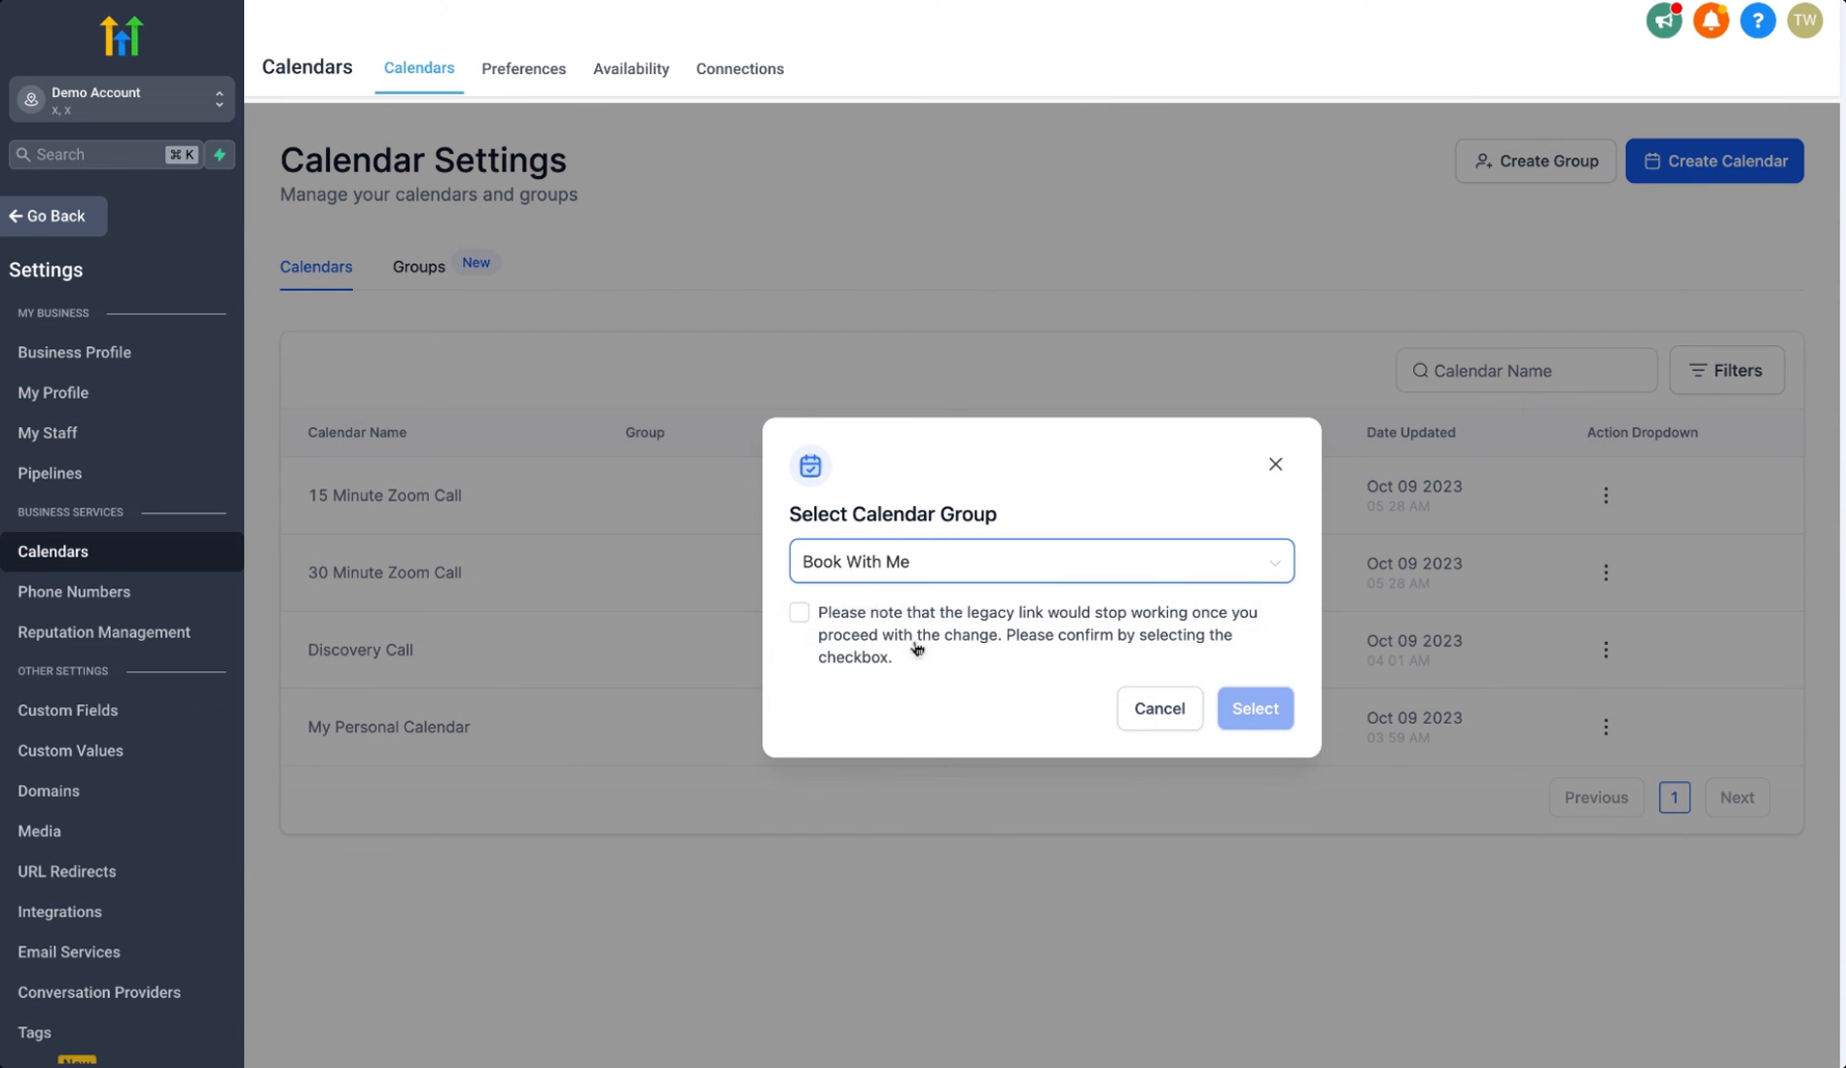
{"action": "left_click", "coordinate": [799, 613]}
{"action": "left_click", "coordinate": [1236, 707]}
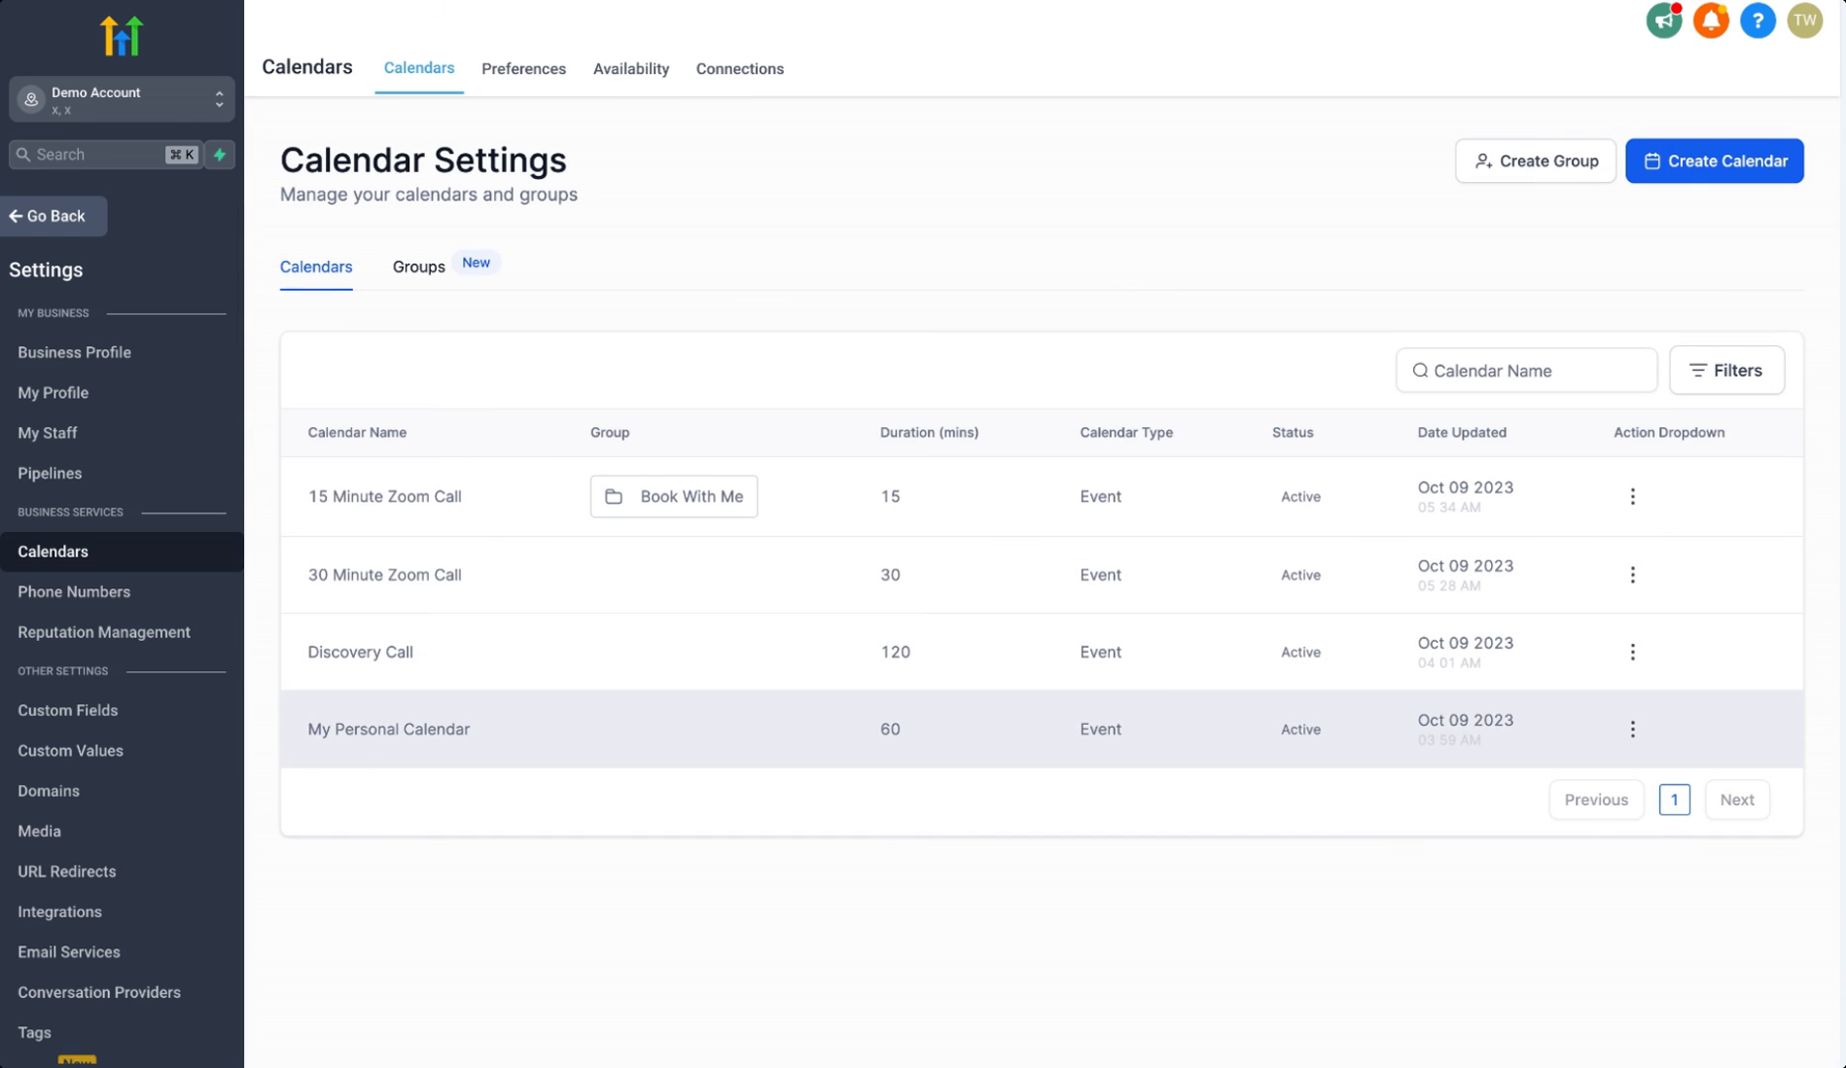
Assign the 30 Minute Zoom Call calendar to the Book With Me group and accept the legacy link notice
{"action": "left_click", "coordinate": [1633, 575]}
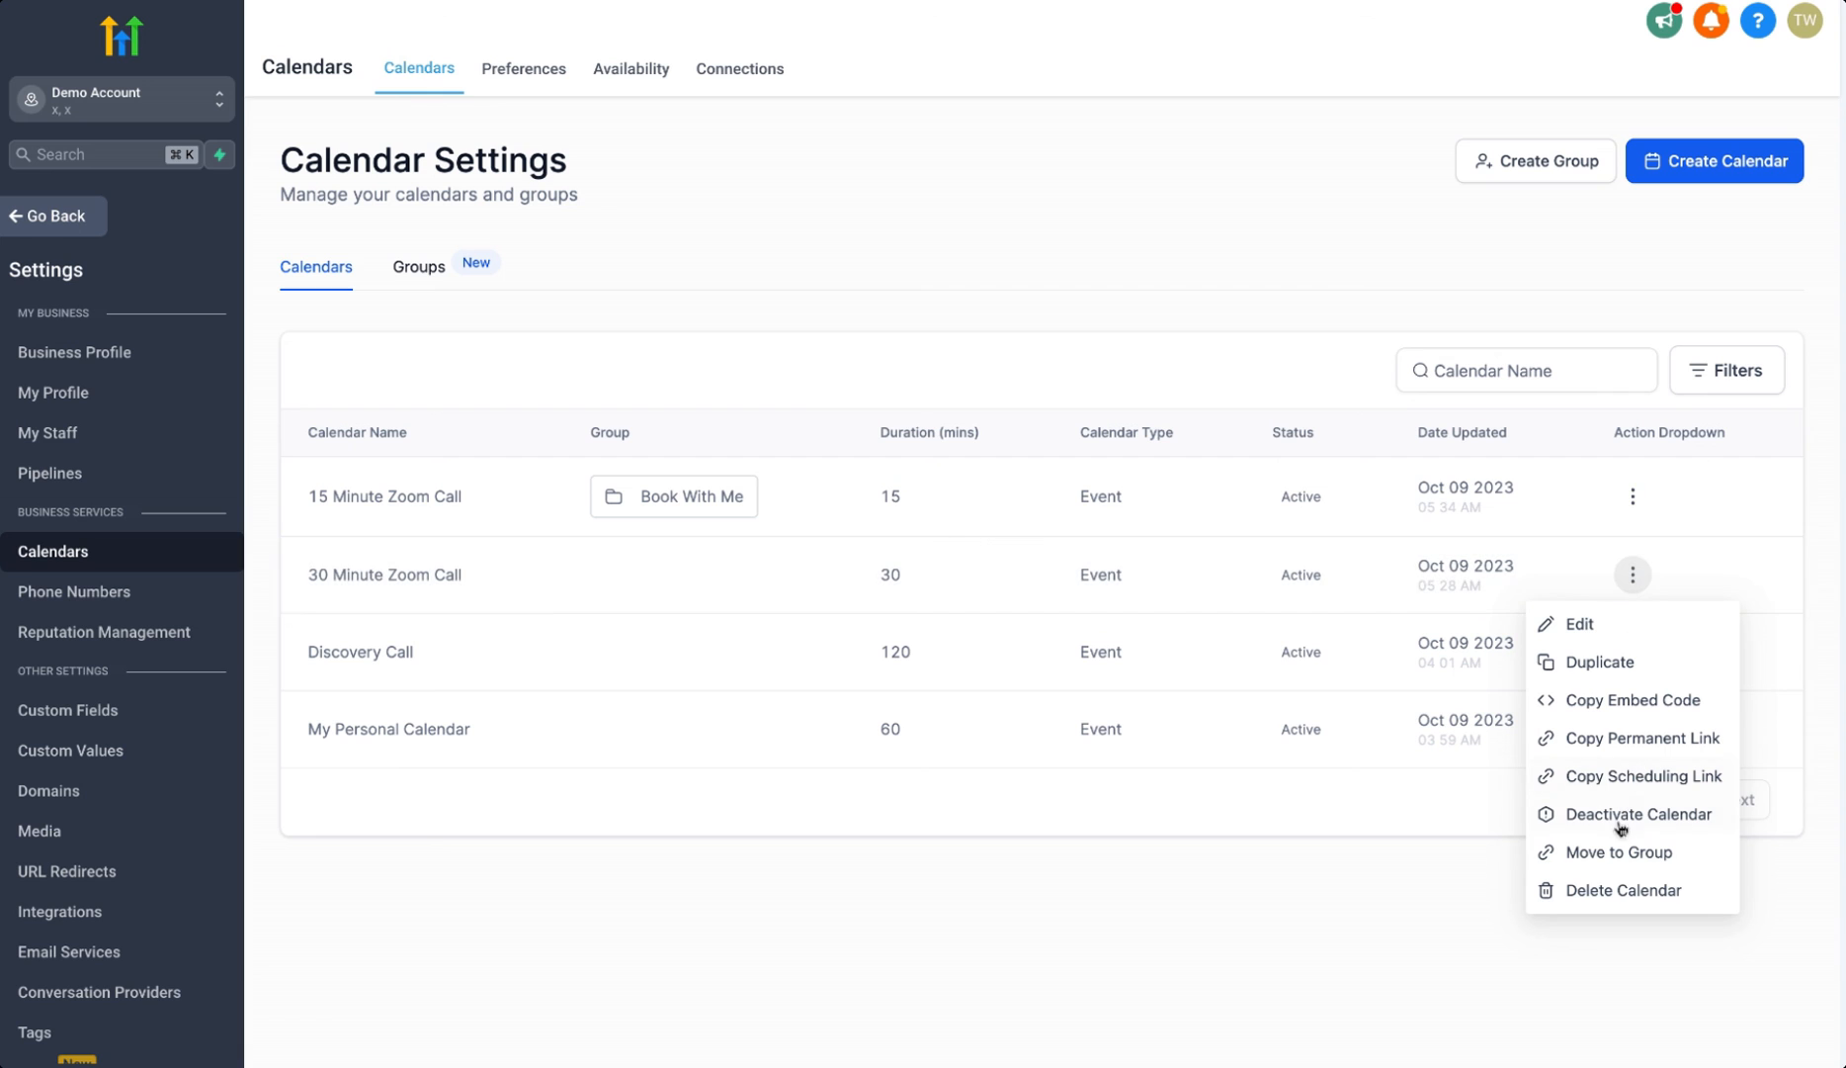
{"action": "left_click", "coordinate": [1610, 854]}
{"action": "left_click", "coordinate": [916, 566]}
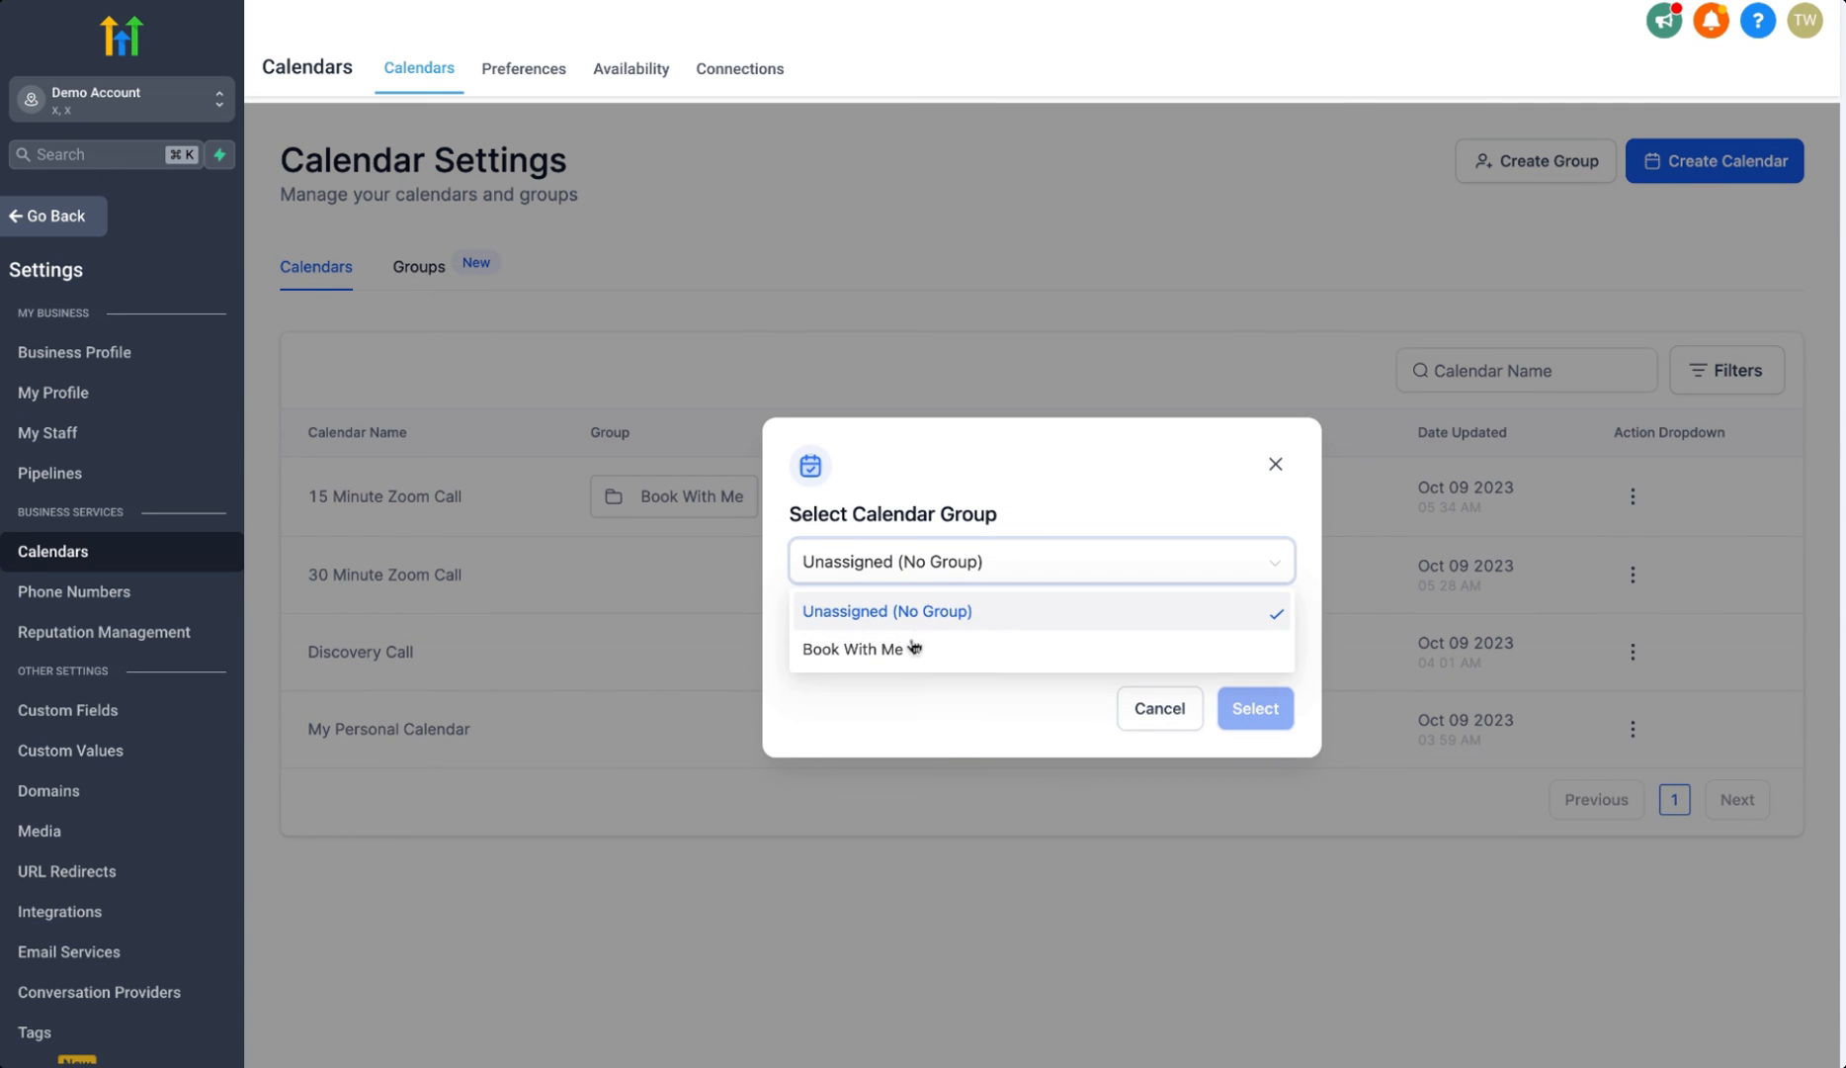
{"action": "left_click", "coordinate": [850, 647]}
{"action": "left_click", "coordinate": [798, 612]}
{"action": "left_click", "coordinate": [1268, 710]}
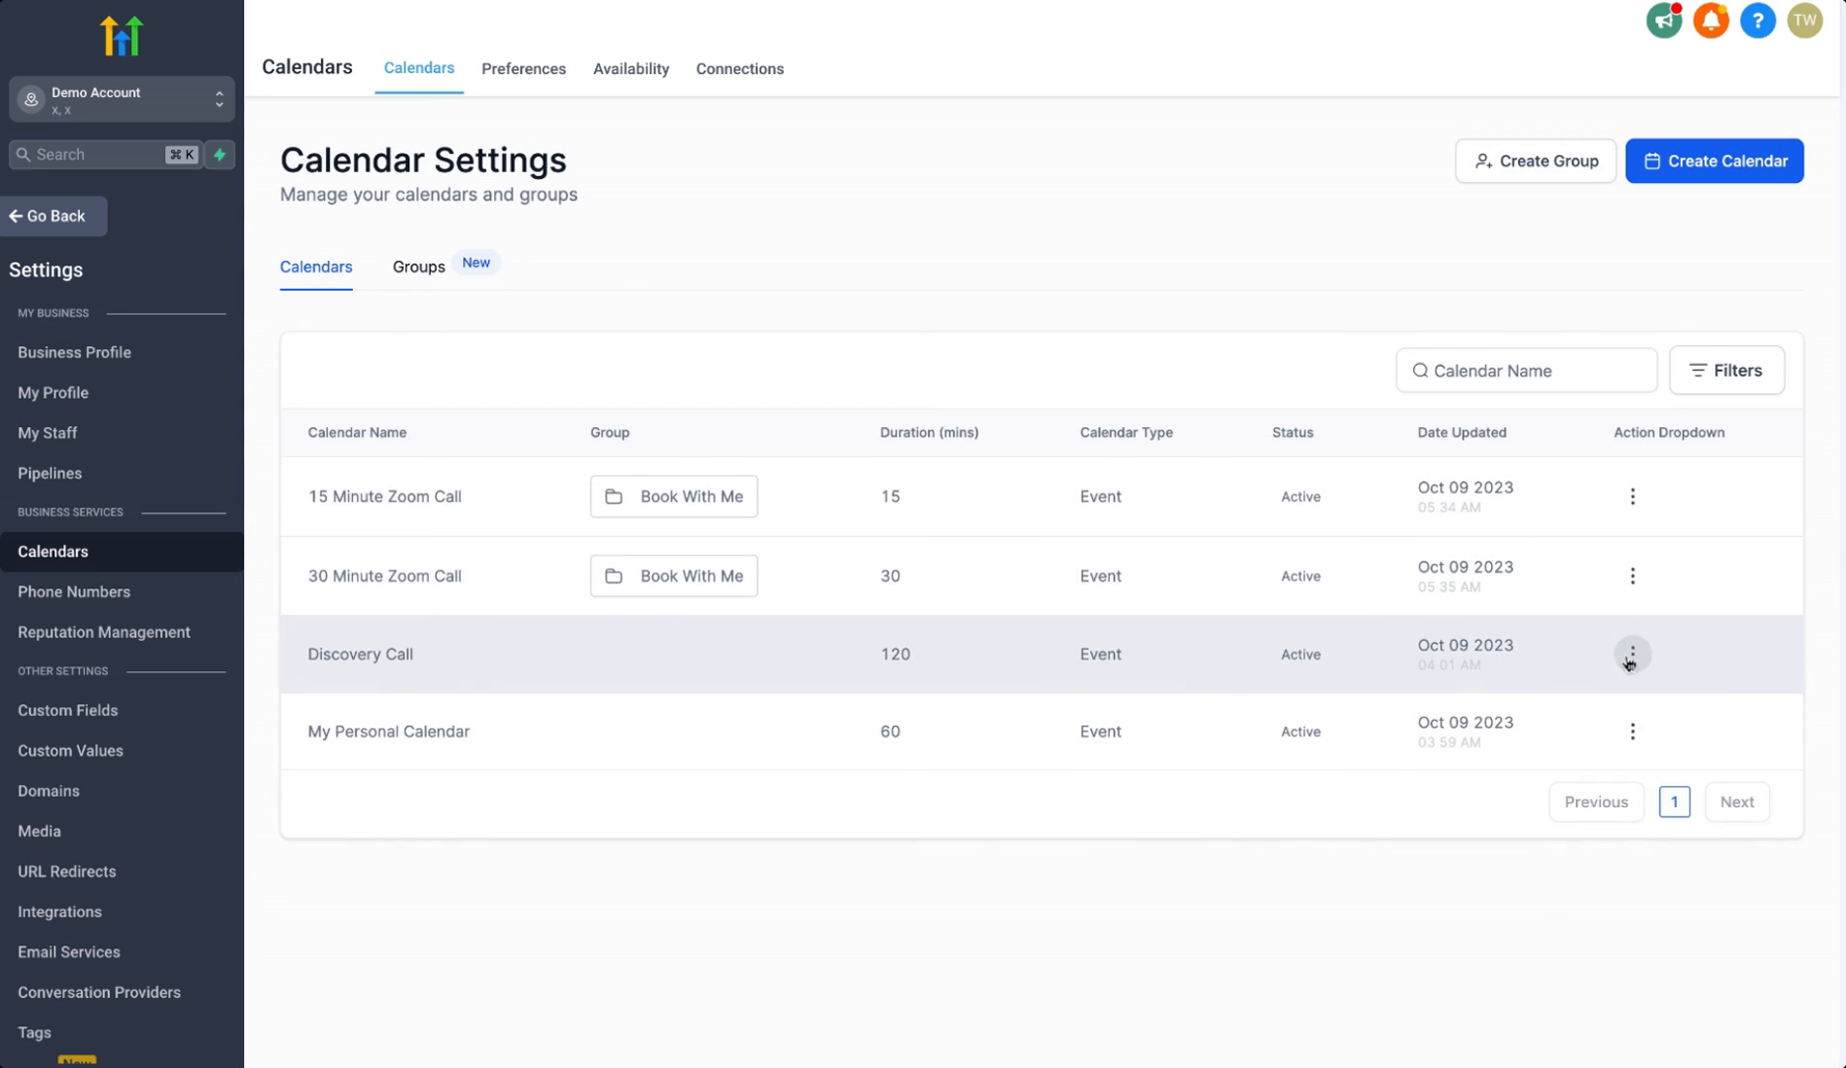
Put the Discovery Call calendar in the Book With Me group, agreeing to the legacy link change
{"action": "left_click", "coordinate": [1630, 658]}
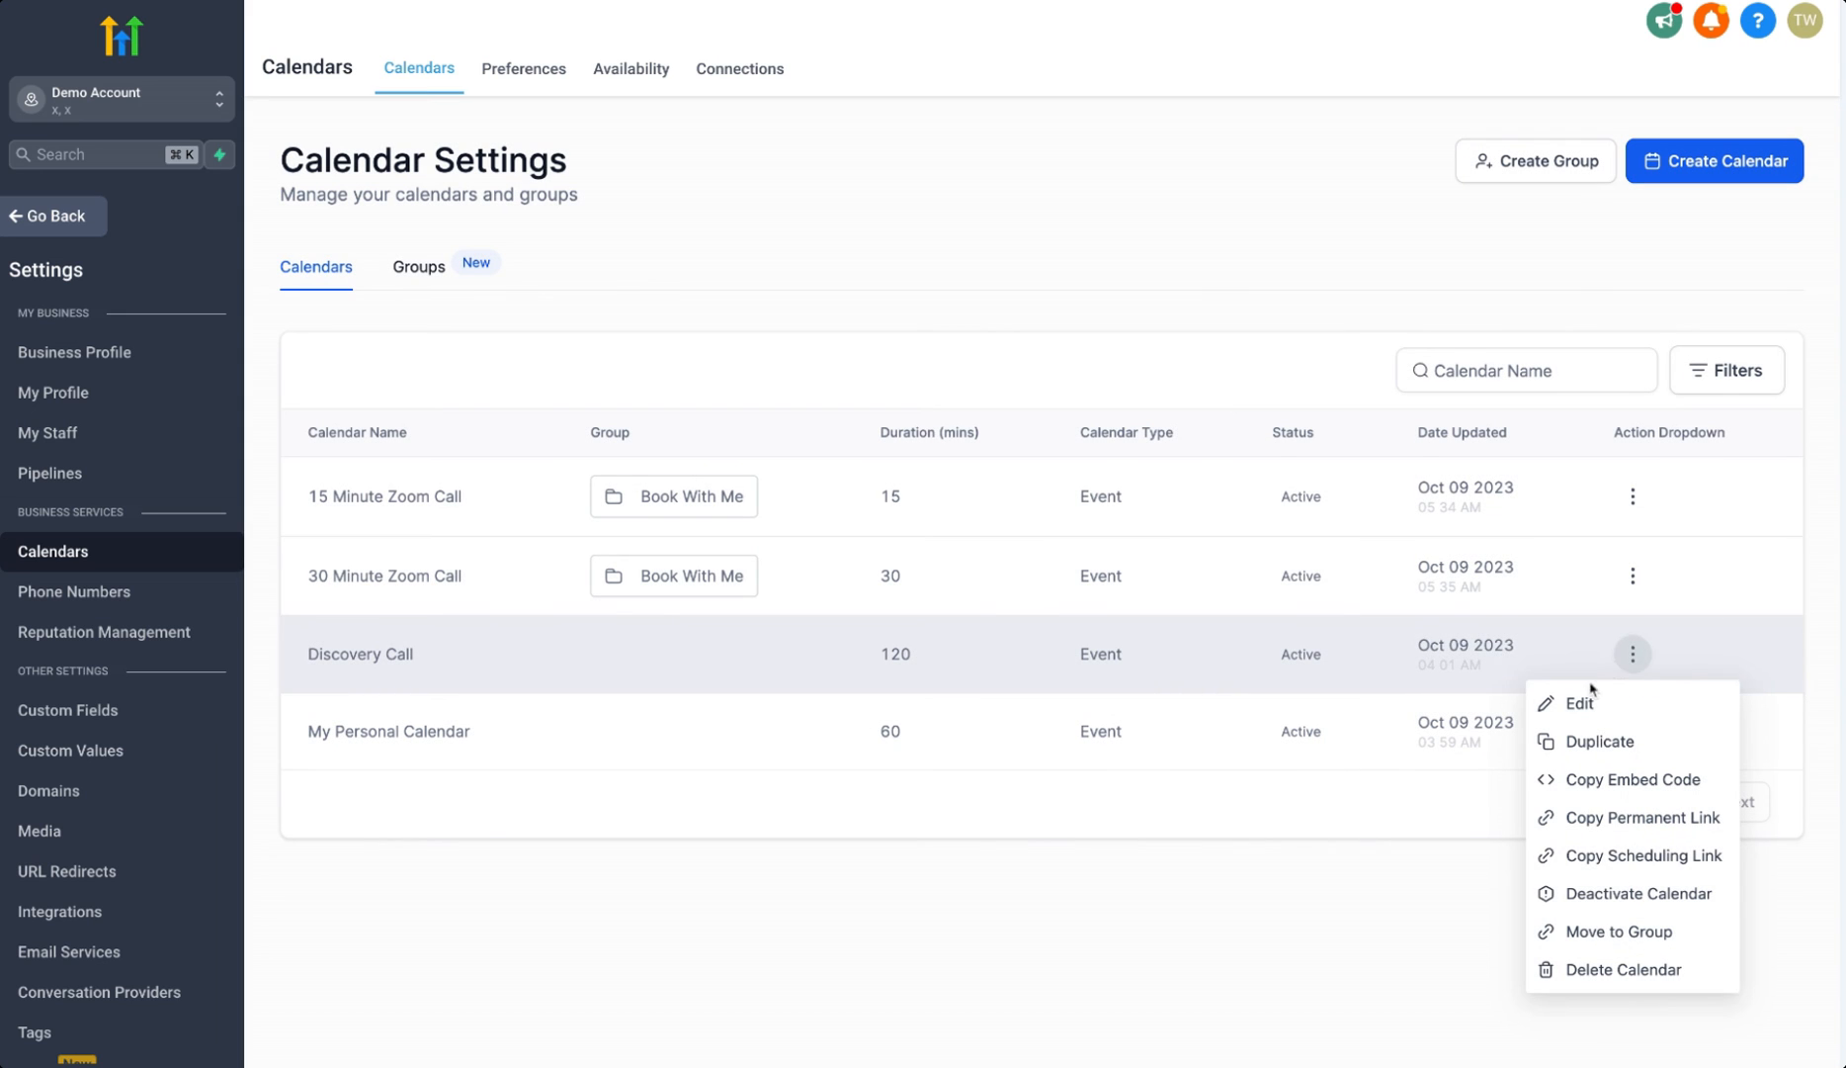
{"action": "left_click", "coordinate": [1608, 934]}
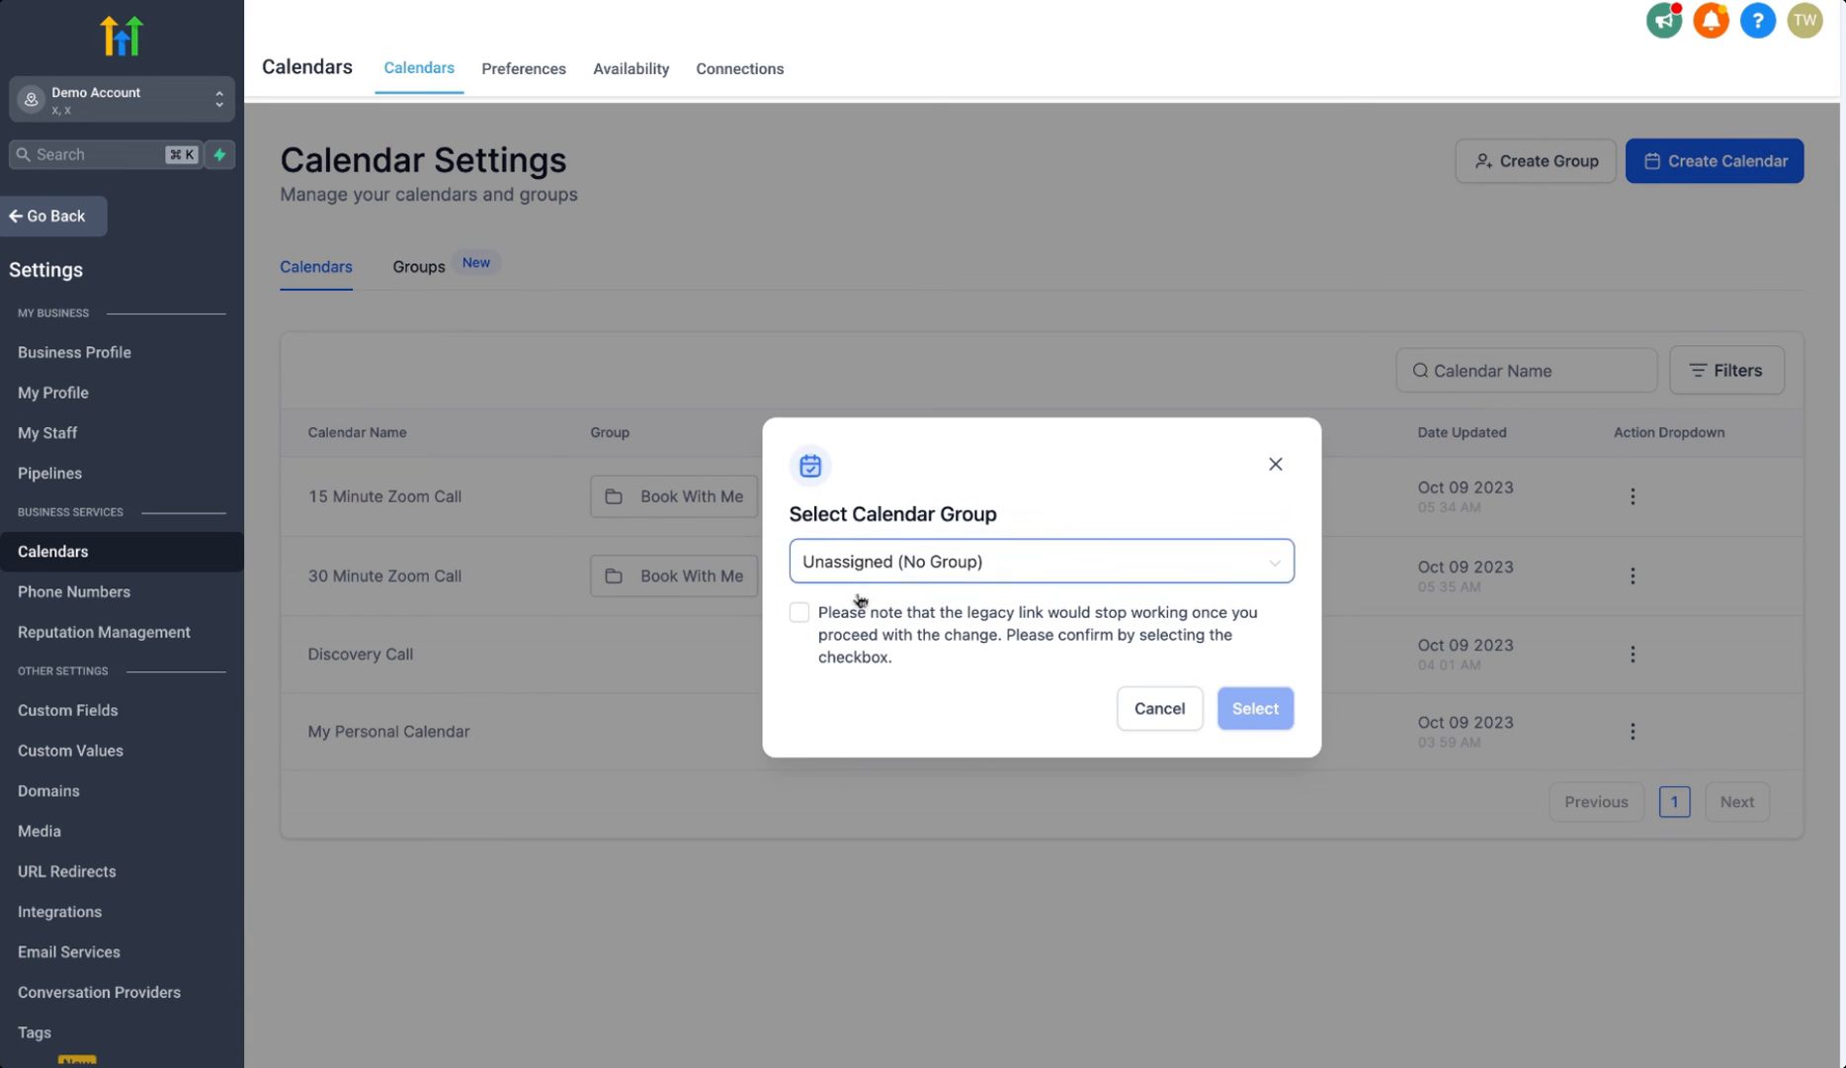
{"action": "left_click", "coordinate": [799, 612]}
{"action": "left_click", "coordinate": [1203, 562]}
{"action": "left_click", "coordinate": [1042, 651]}
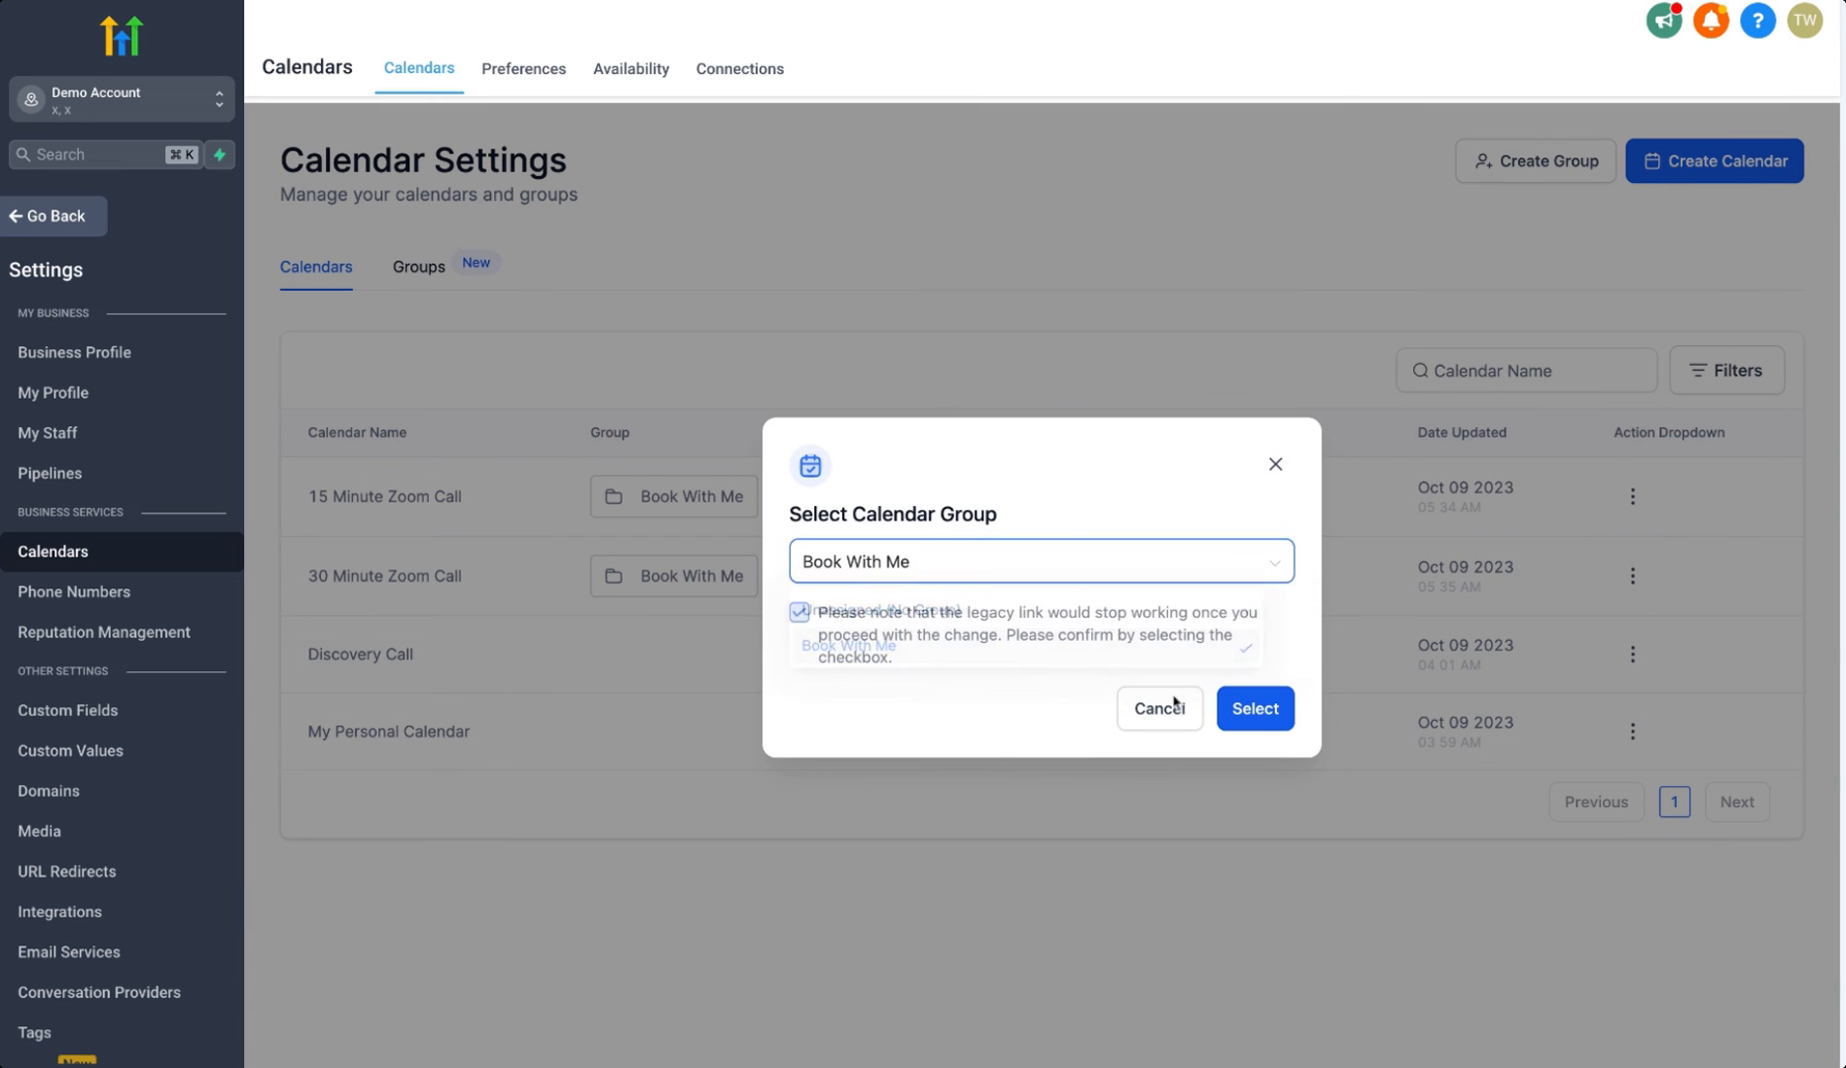
{"action": "left_click", "coordinate": [1263, 712]}
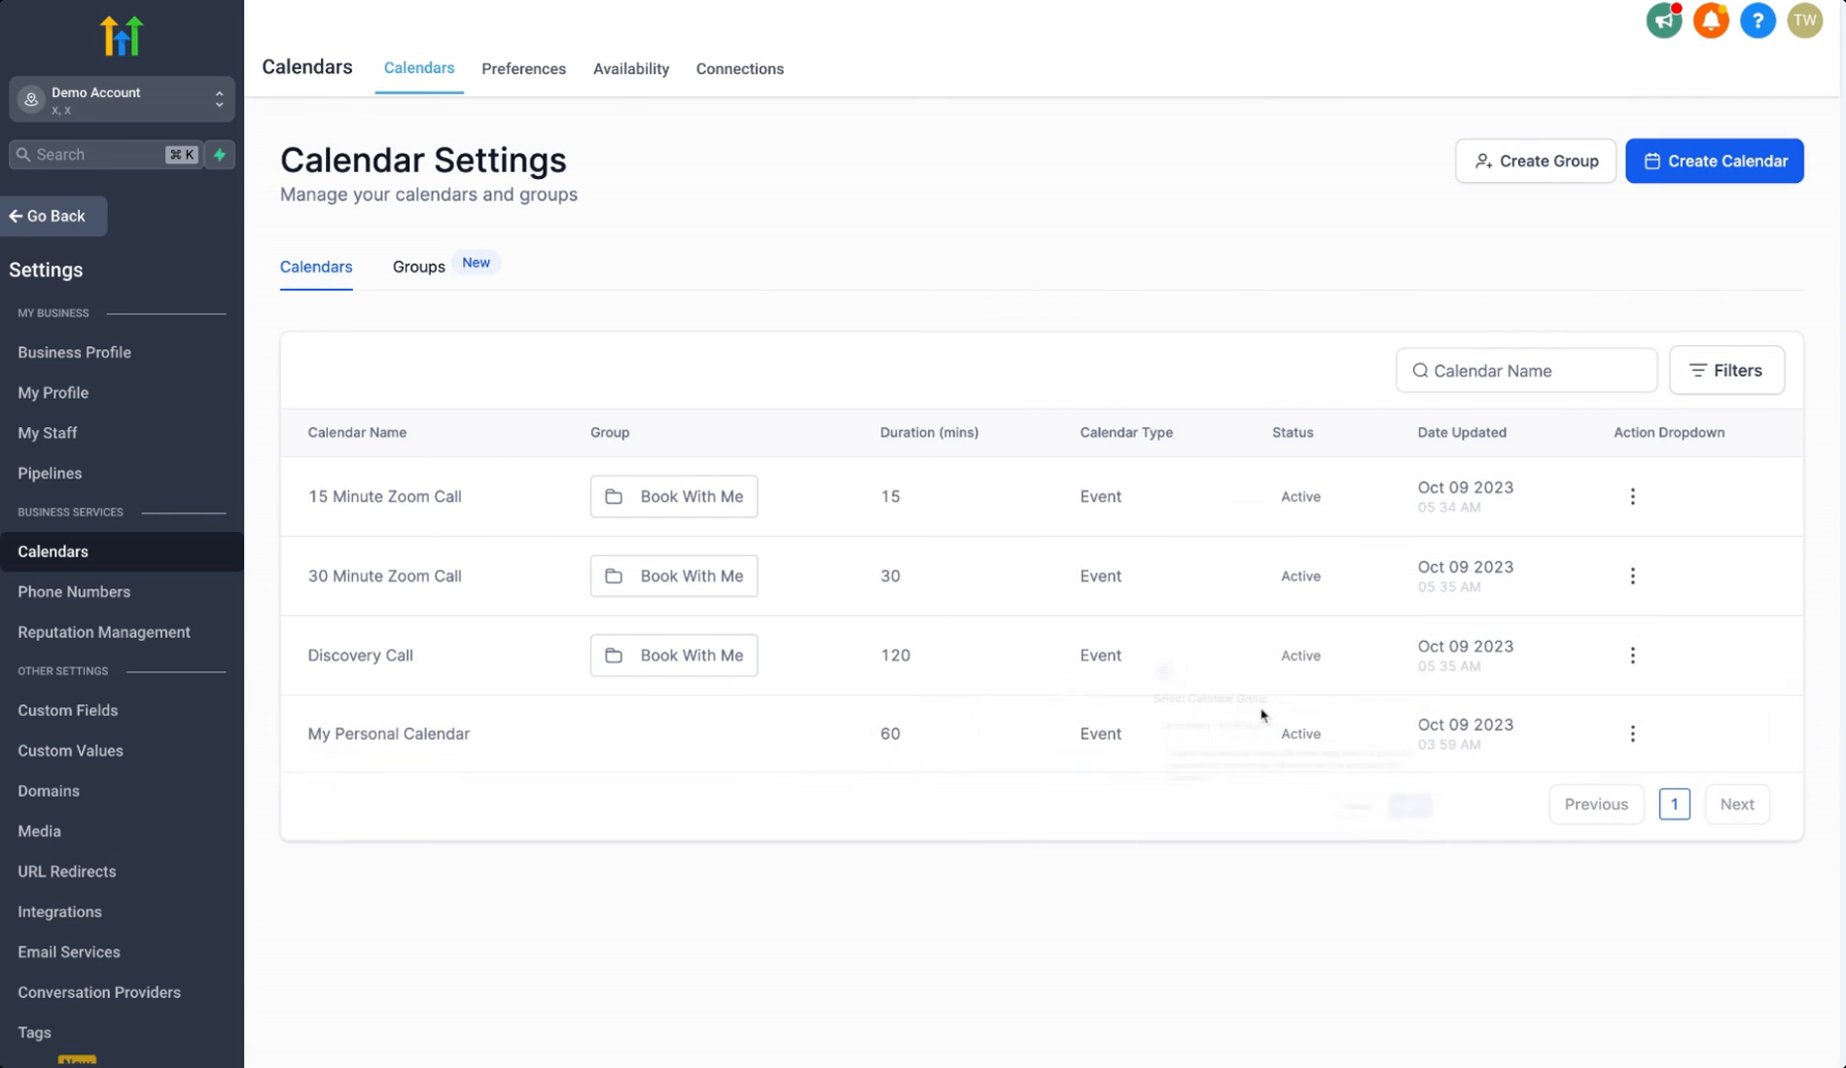
{"action": "left_click", "coordinate": [1633, 578]}
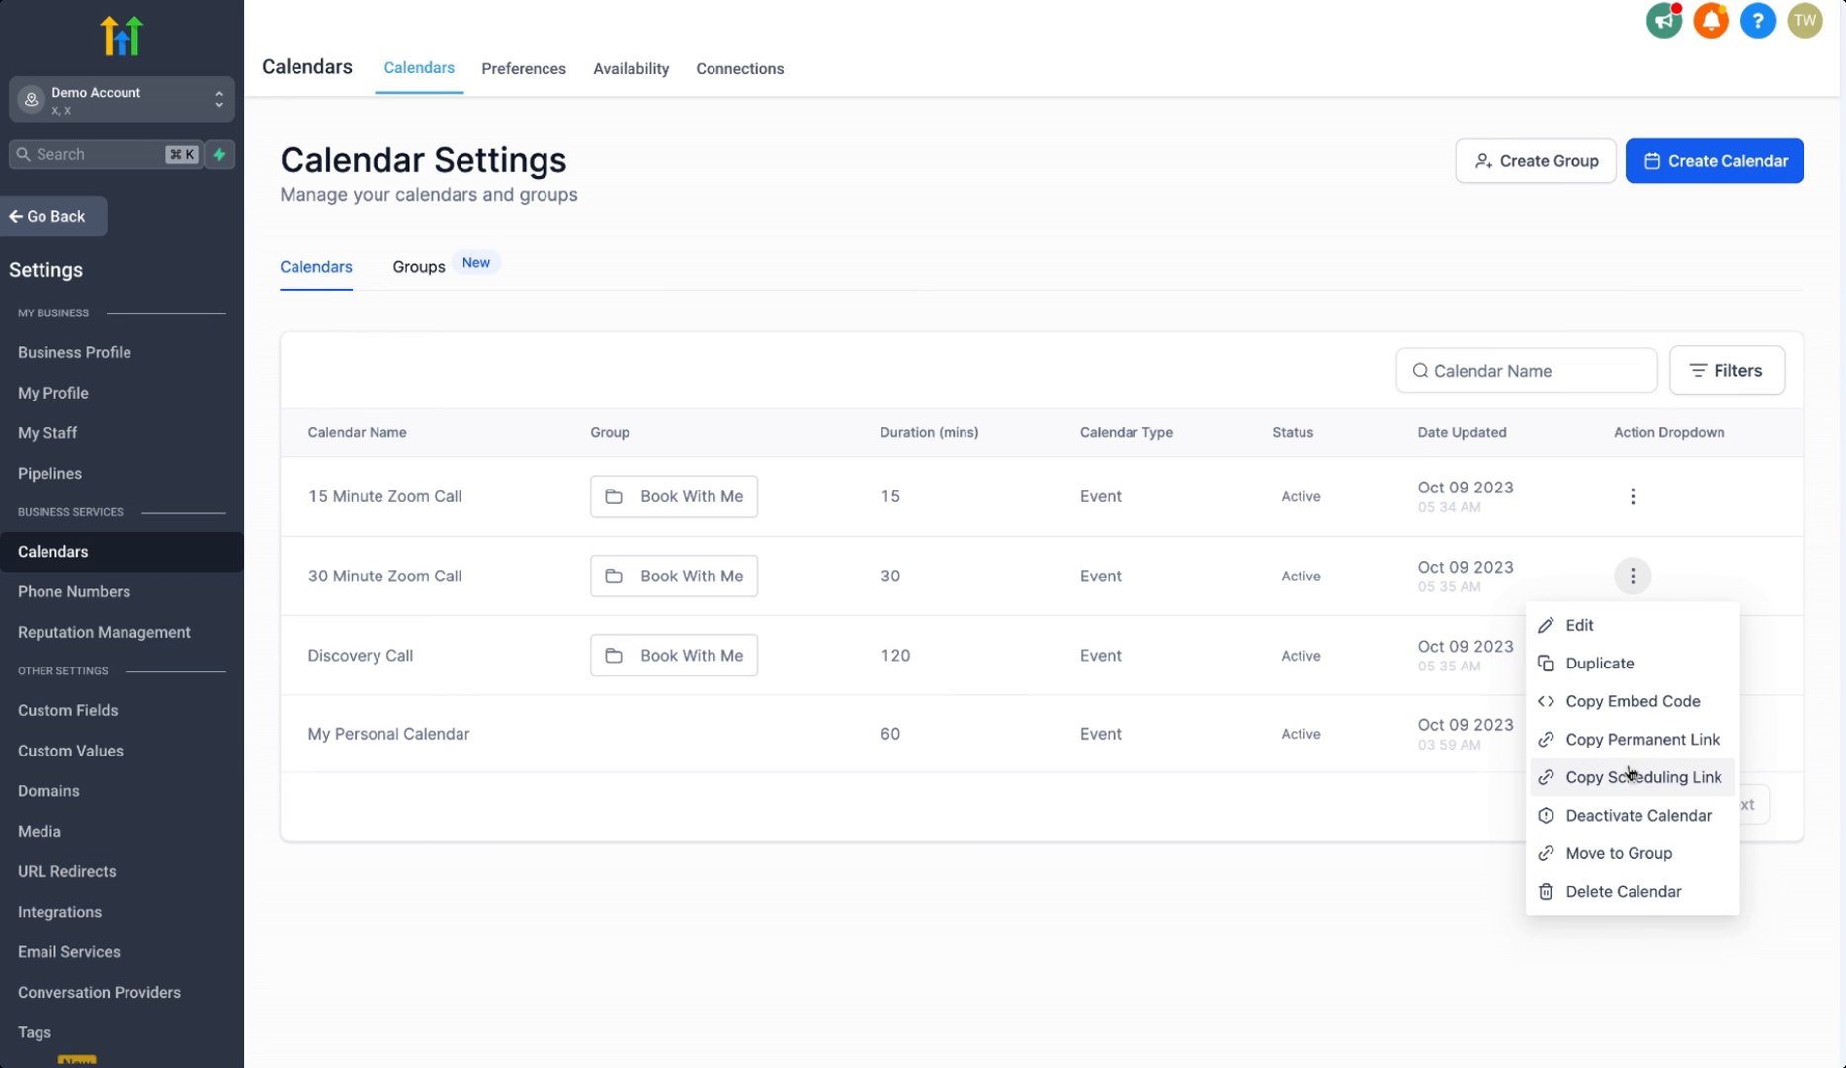
{"action": "left_click", "coordinate": [1160, 312]}
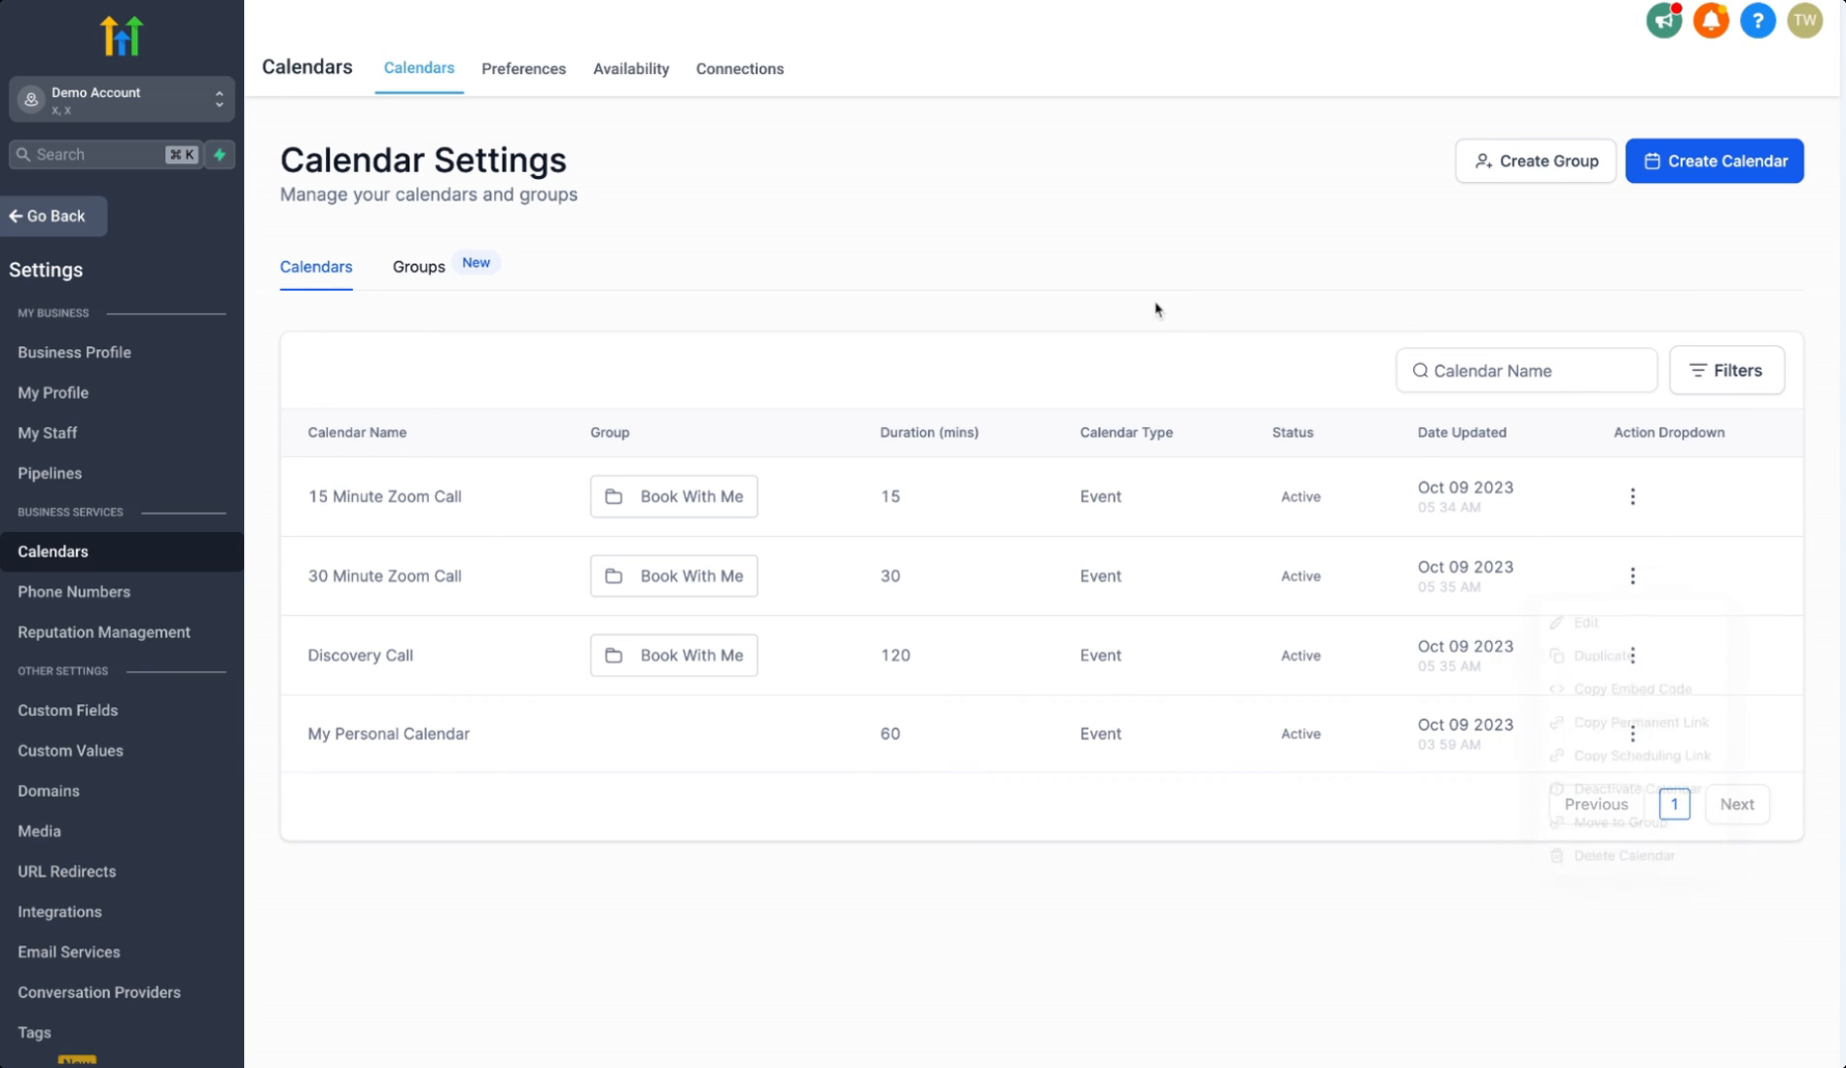
Copy the scheduling link of the Book With Me calendar group and open its public booking page
{"action": "left_click", "coordinate": [405, 280]}
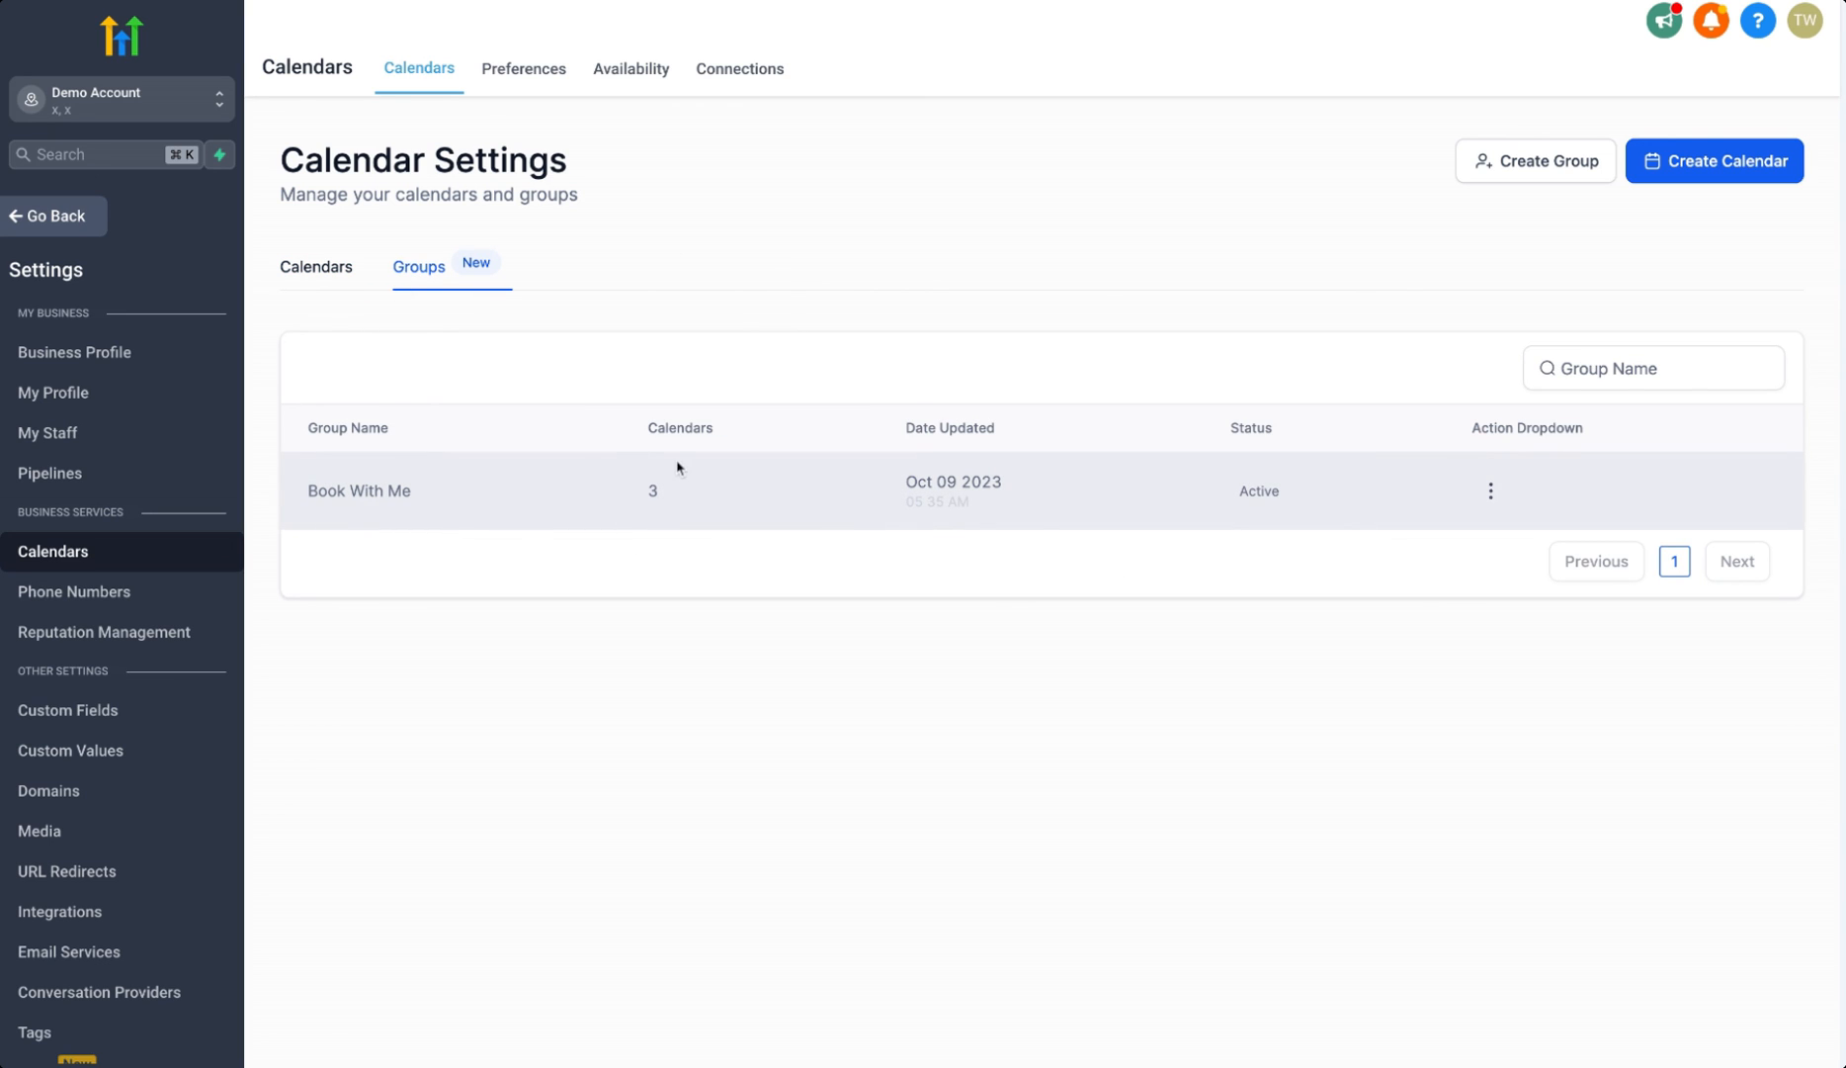
{"action": "left_click", "coordinate": [1490, 491]}
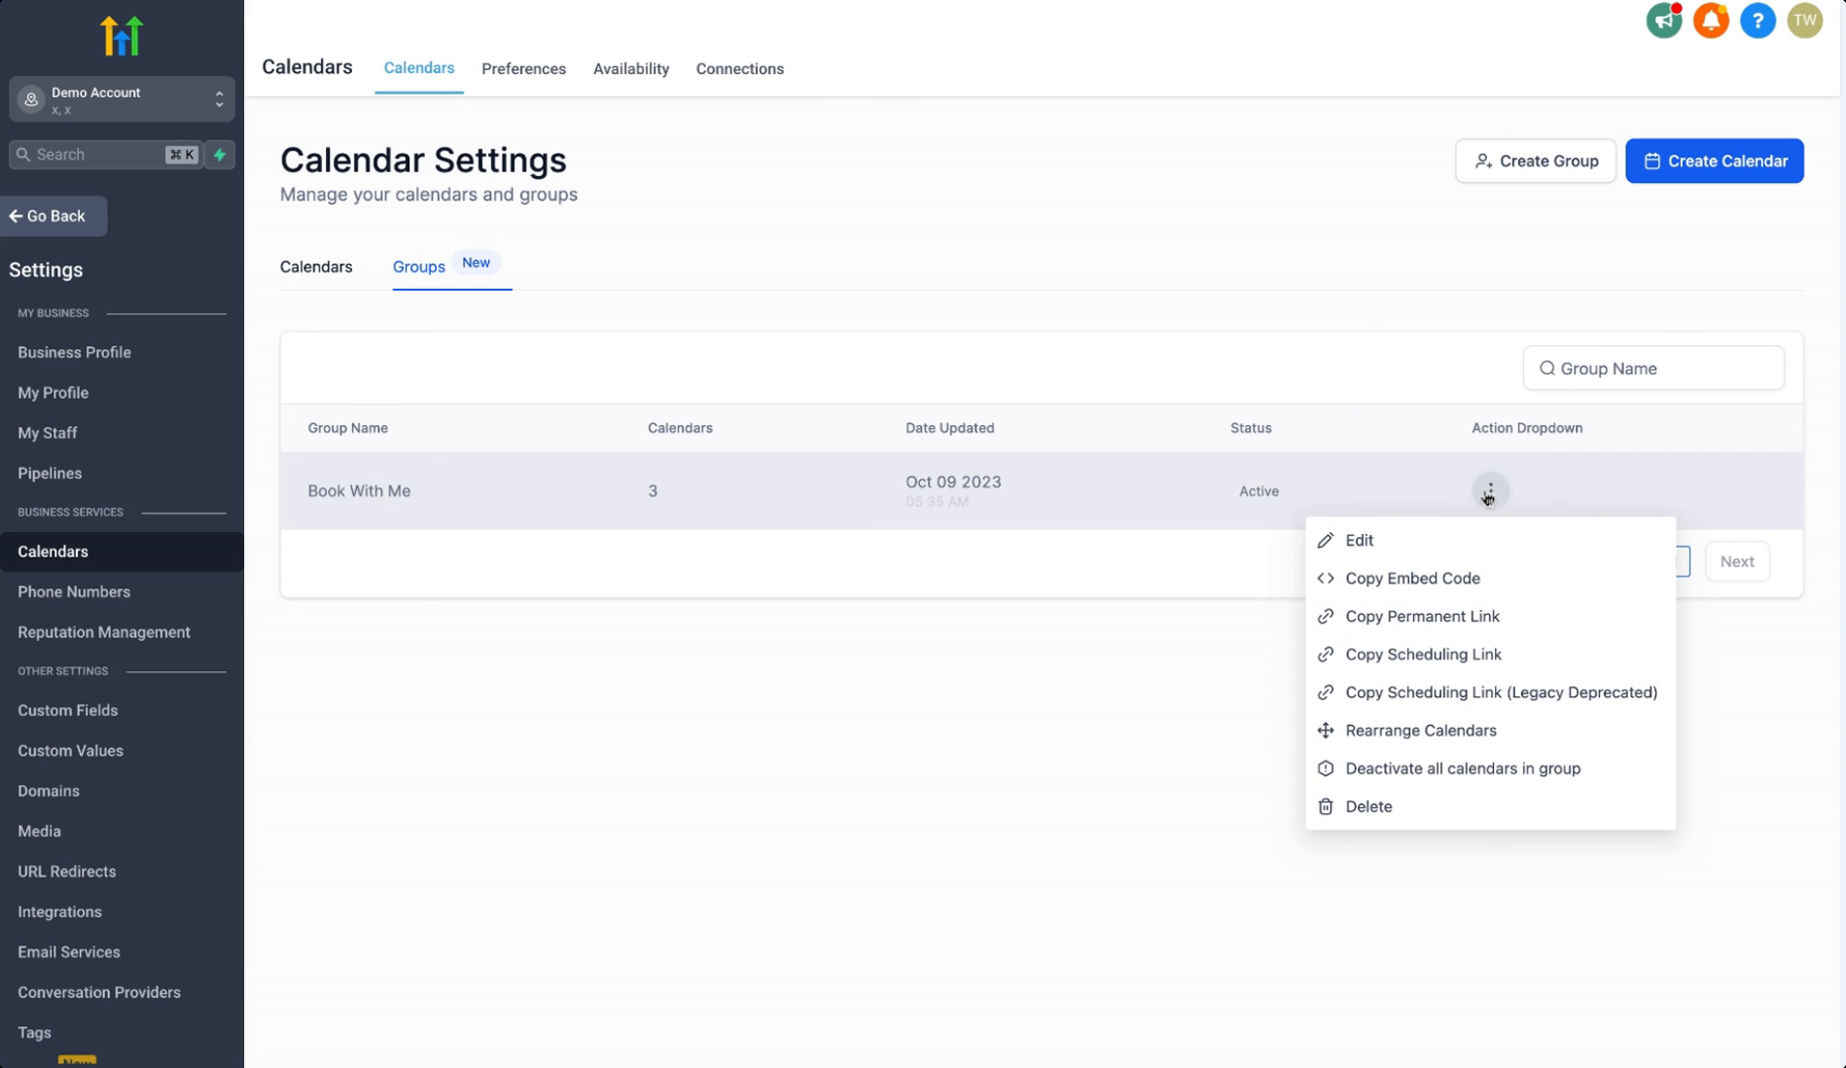
{"action": "left_click", "coordinate": [1428, 654]}
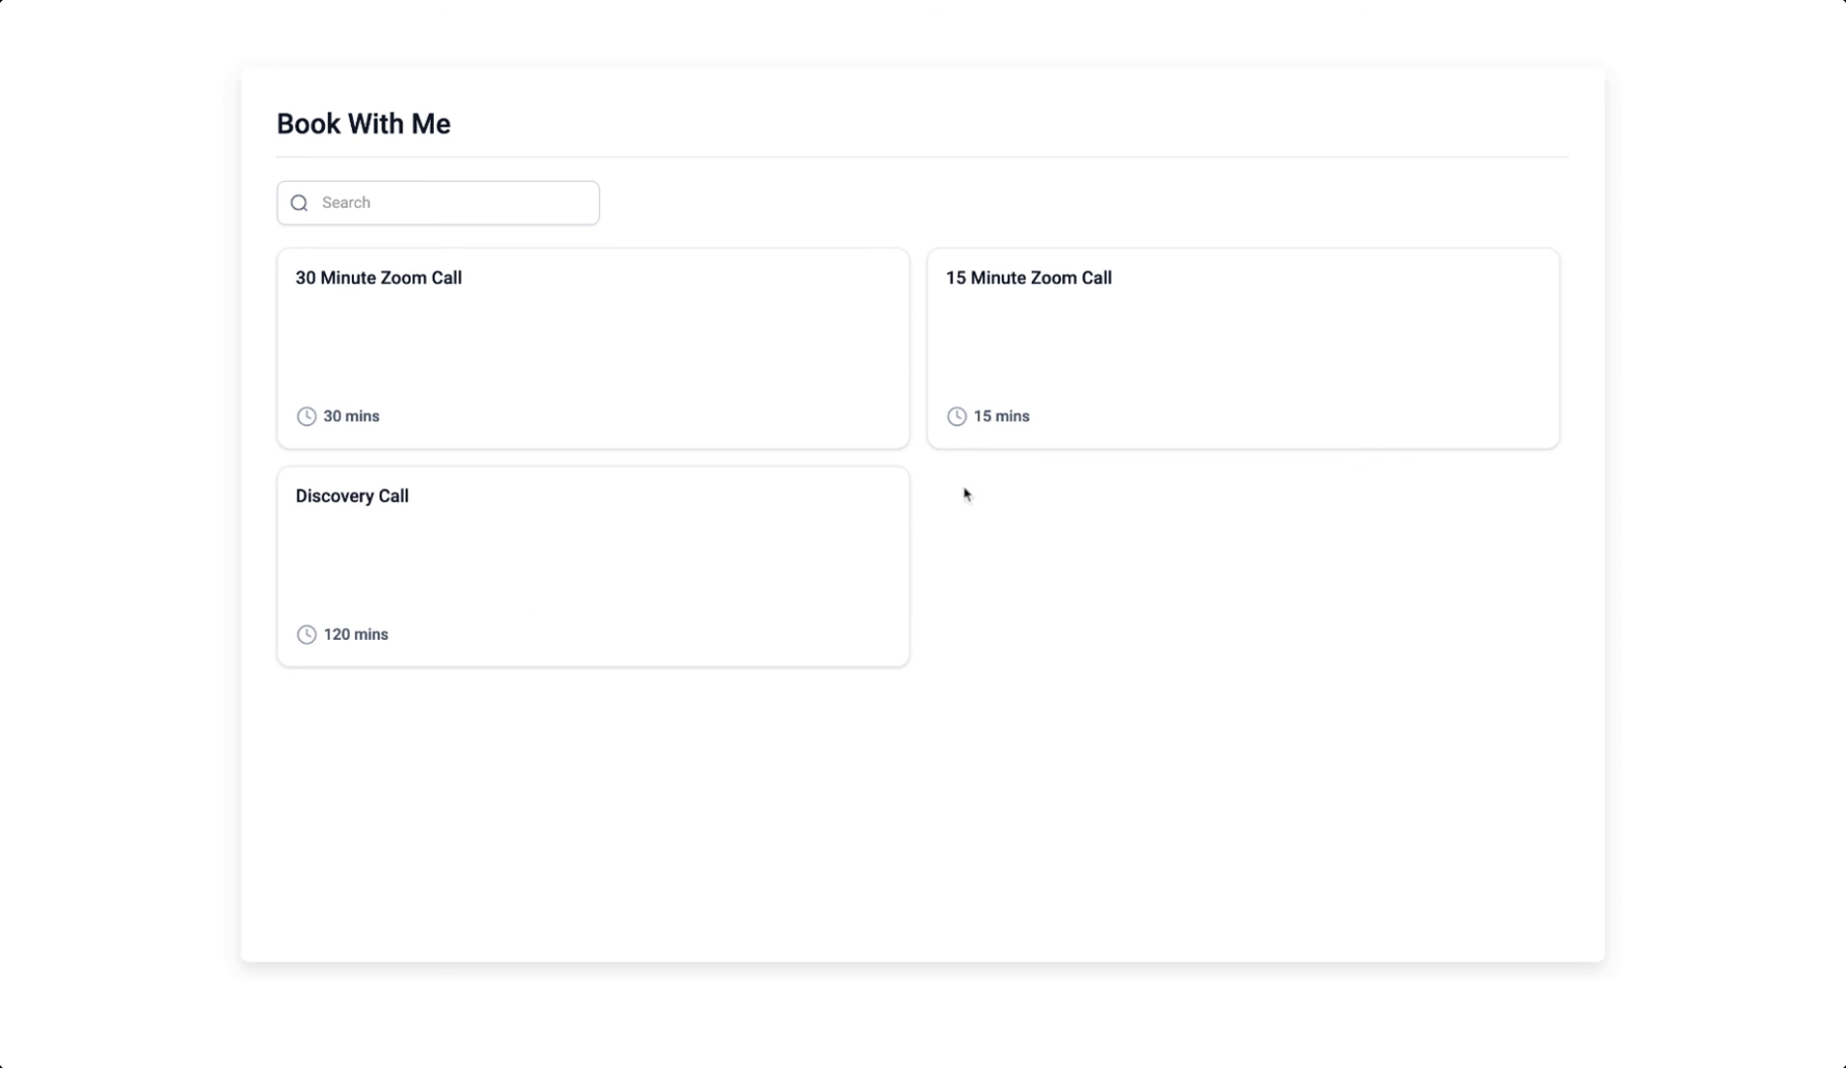
Check the Discovery Call and 30 Minute Zoom Call booking pages from the group page, returning to the list after each
{"action": "left_click", "coordinate": [780, 503]}
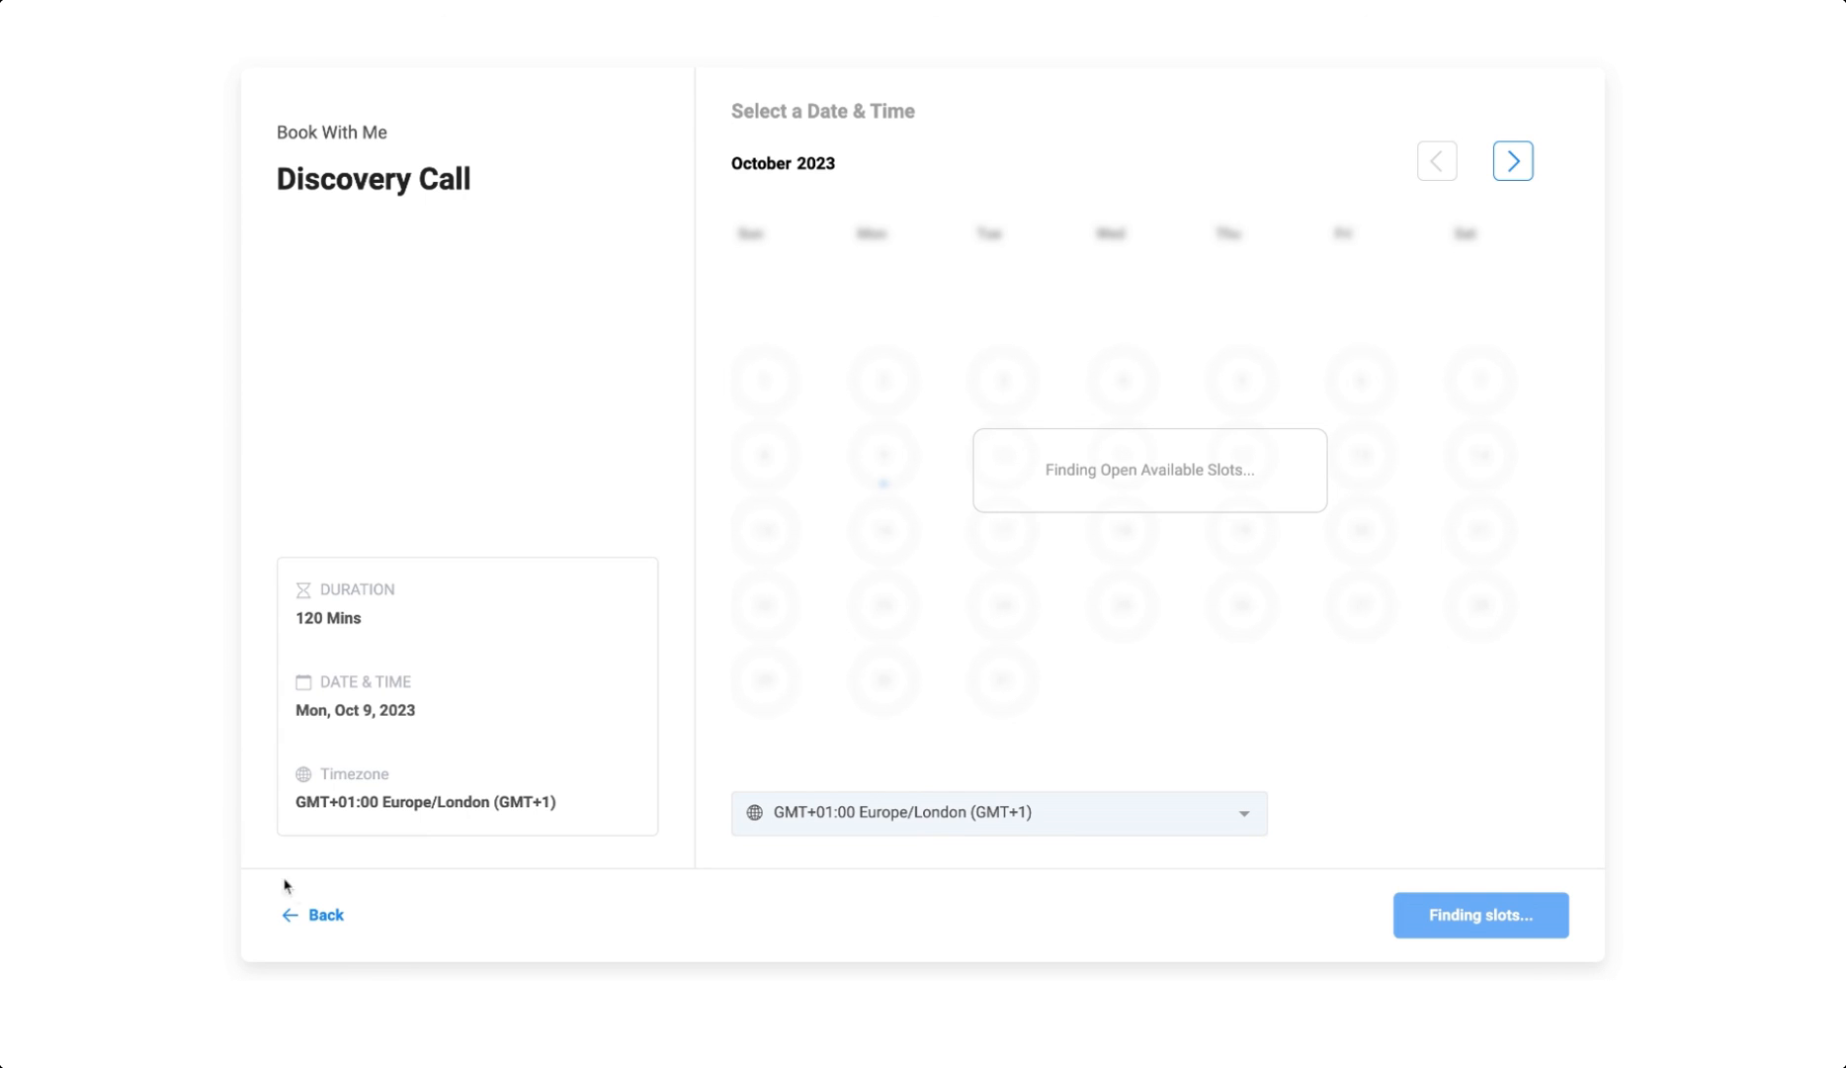
{"action": "left_click", "coordinate": [325, 934]}
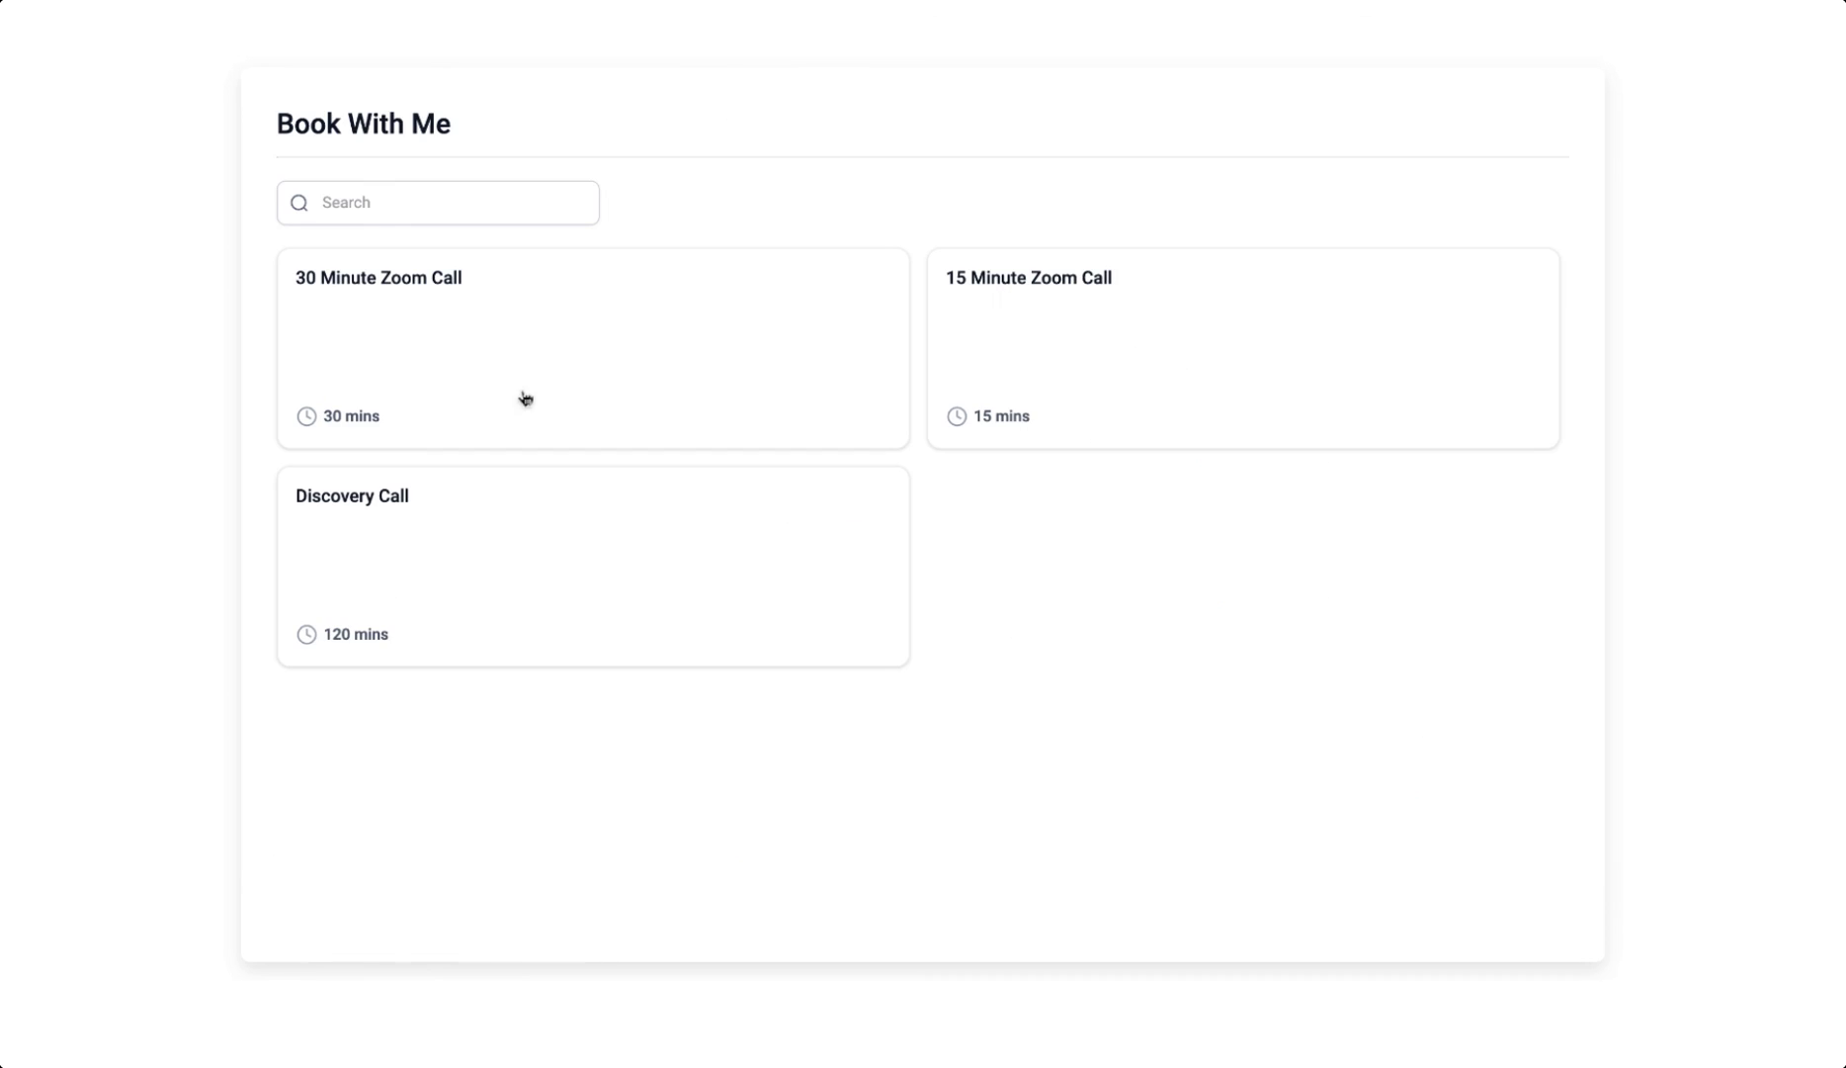
{"action": "left_click", "coordinate": [714, 340]}
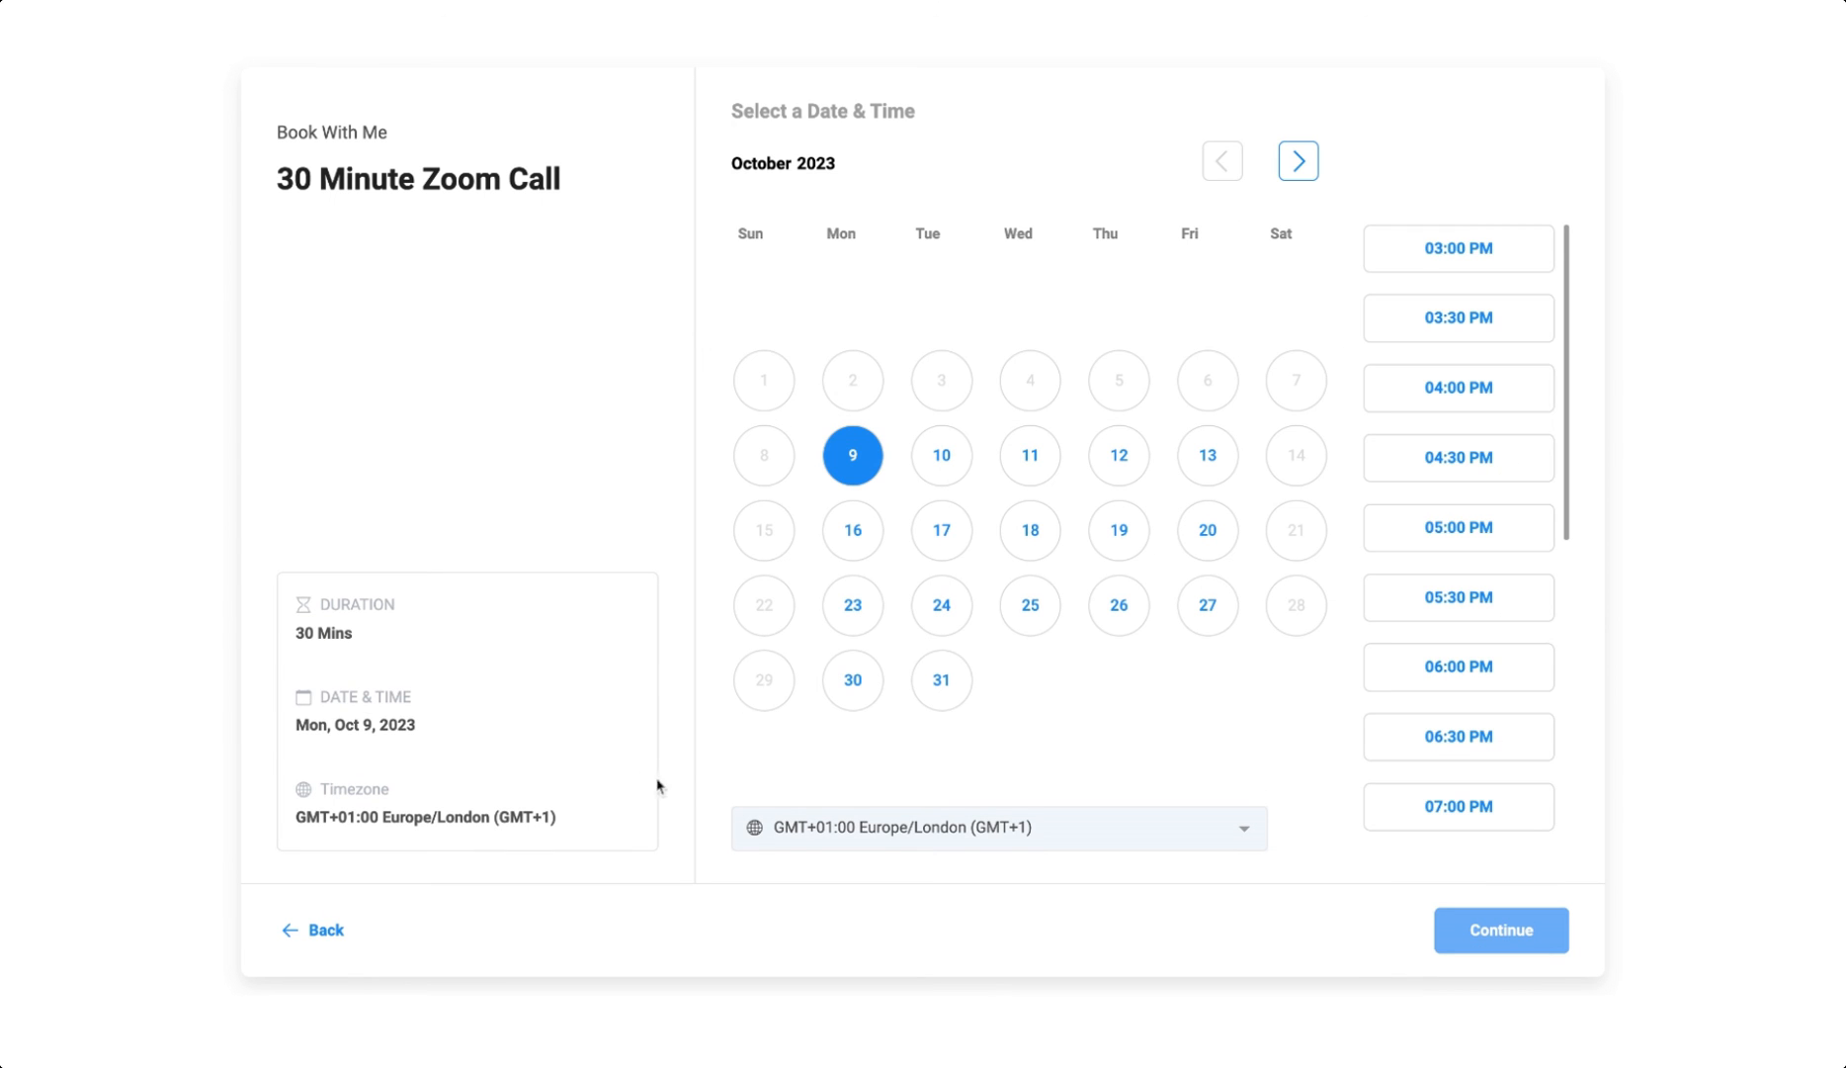
{"action": "left_click", "coordinate": [325, 934]}
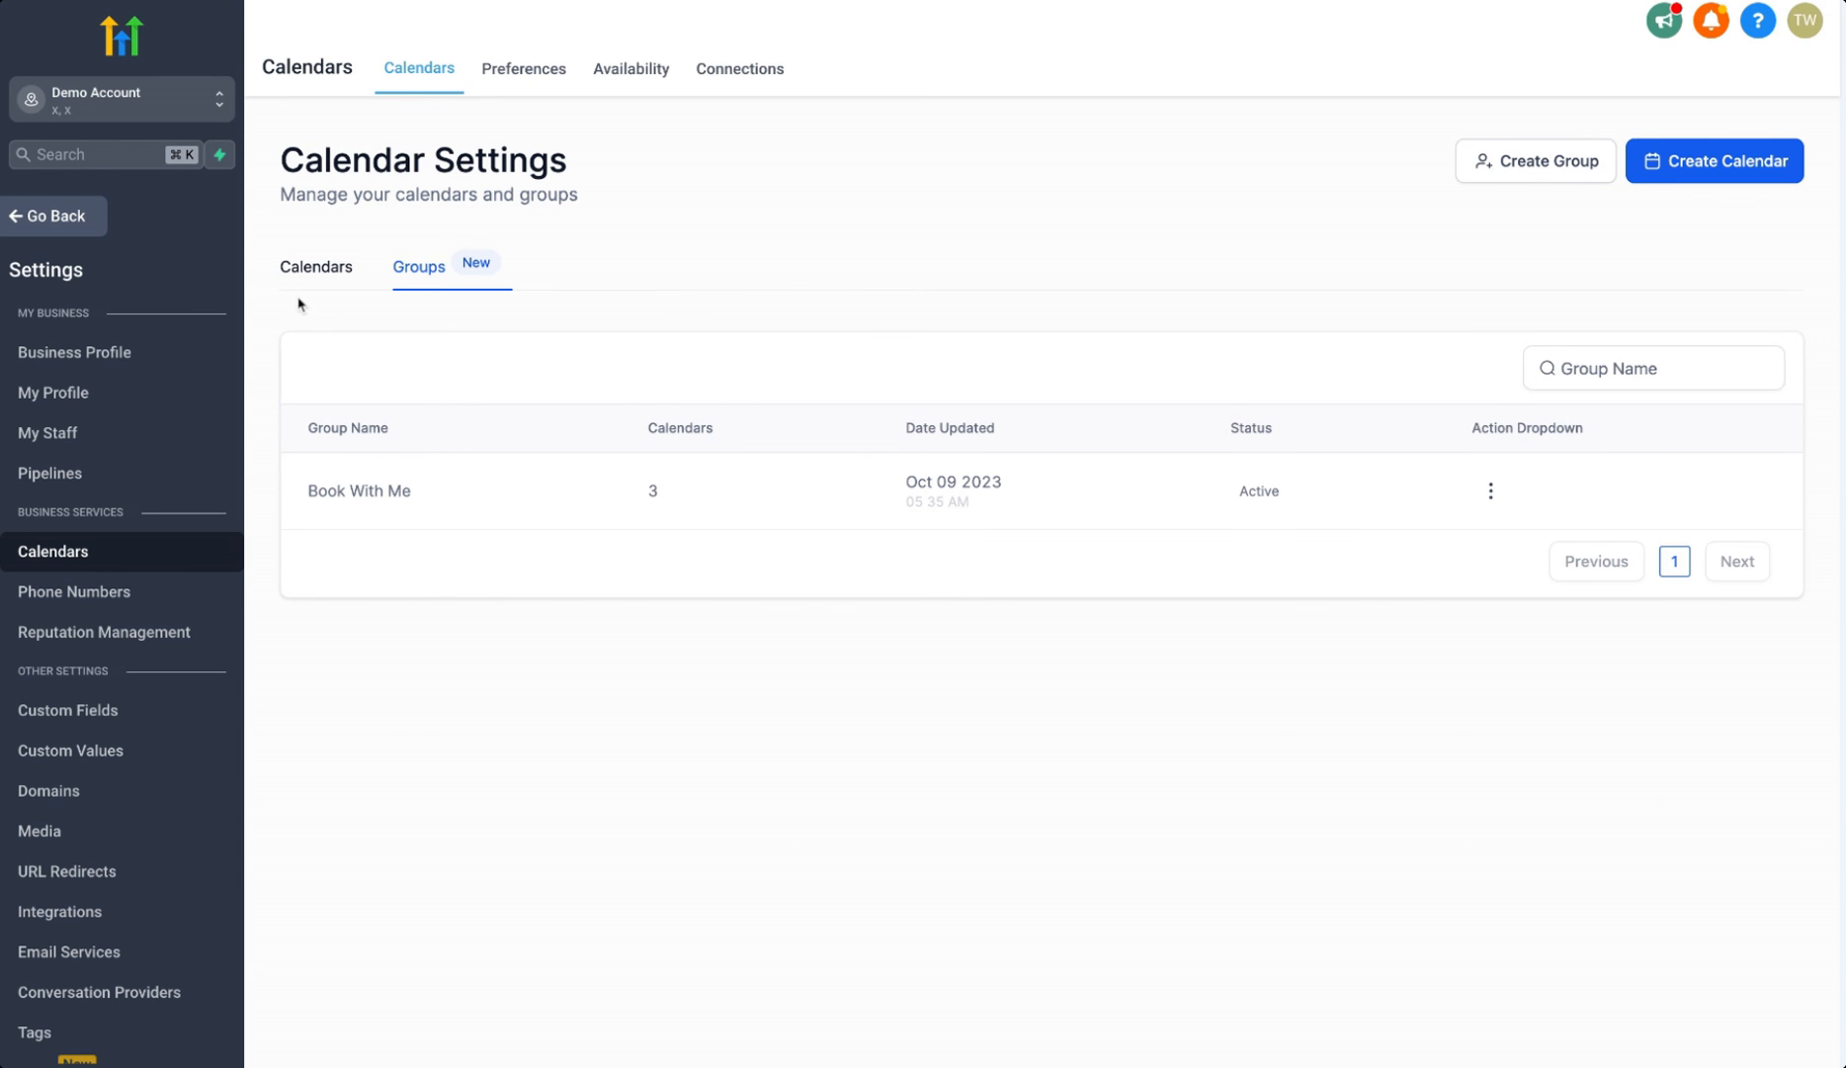
Upload a portrait photo as the 15 Minute Zoom Call calendar's cover image in its customizations and save the calendar
{"action": "left_click", "coordinate": [317, 268]}
{"action": "left_click", "coordinate": [1633, 496]}
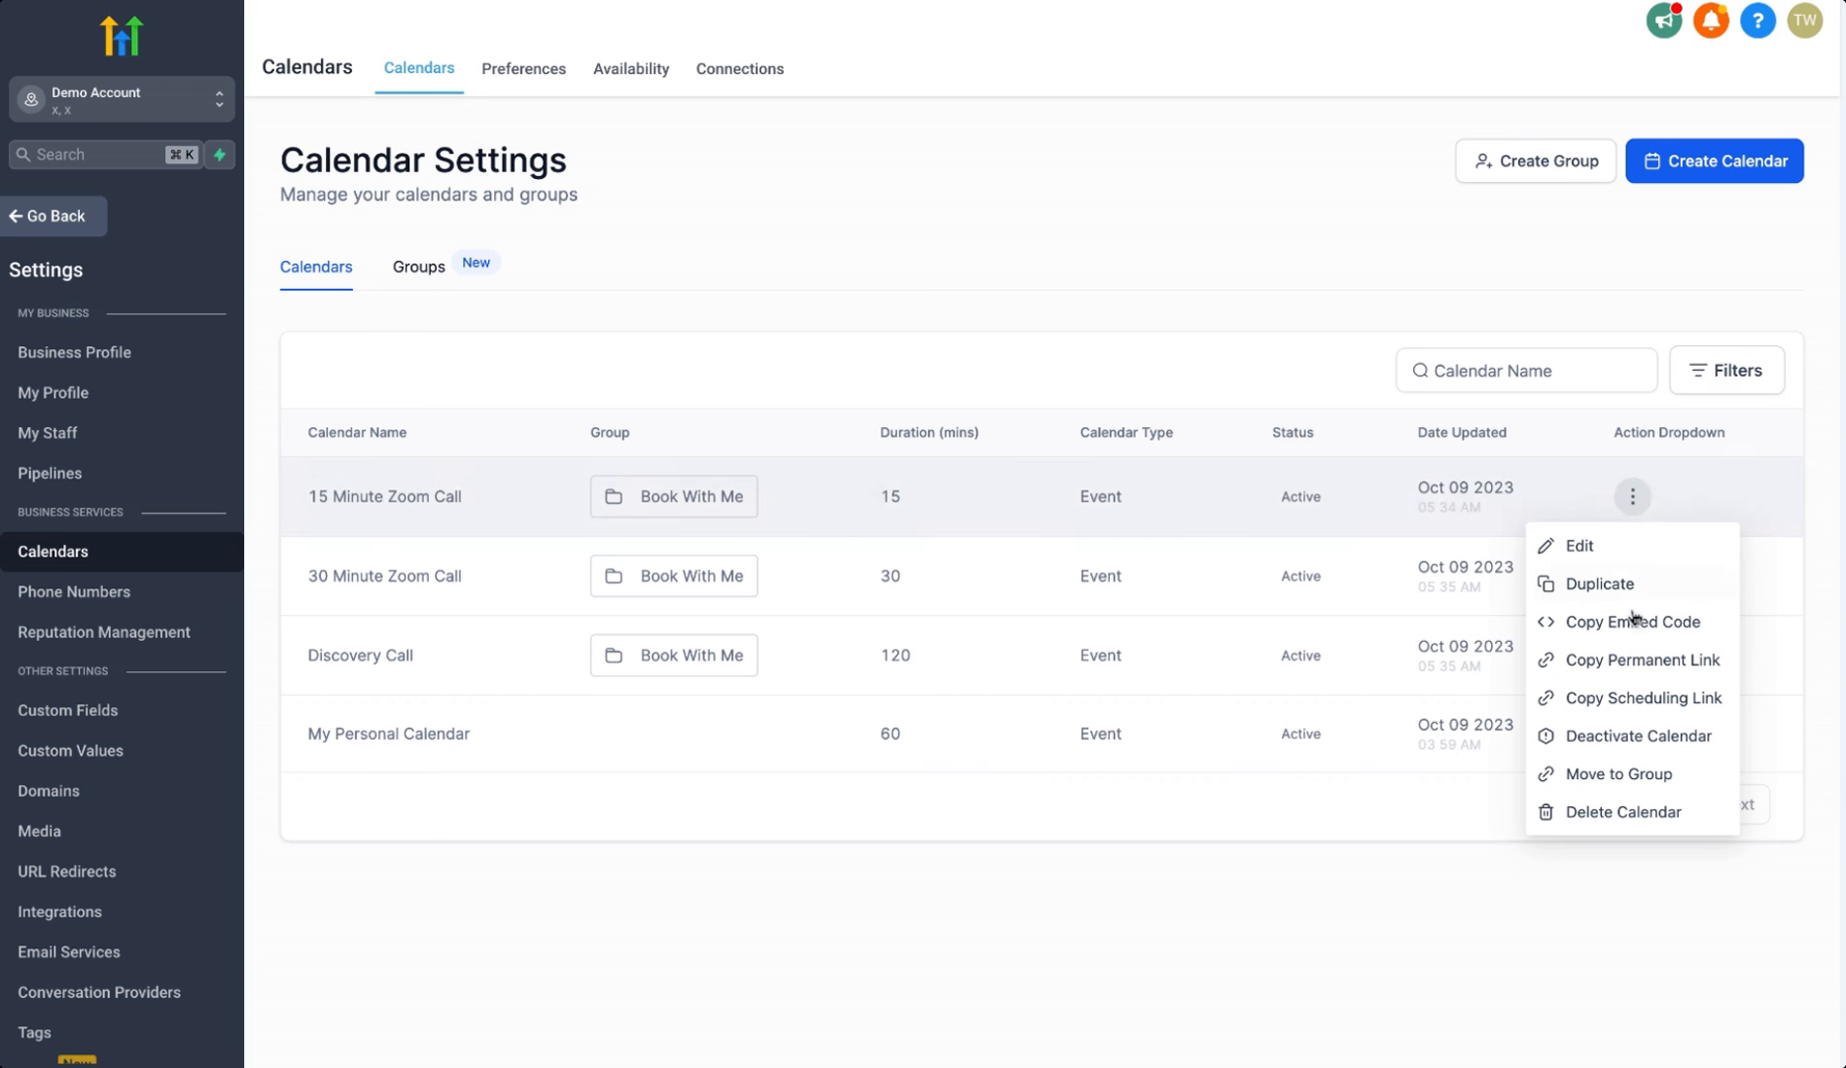
{"action": "left_click", "coordinate": [1560, 546]}
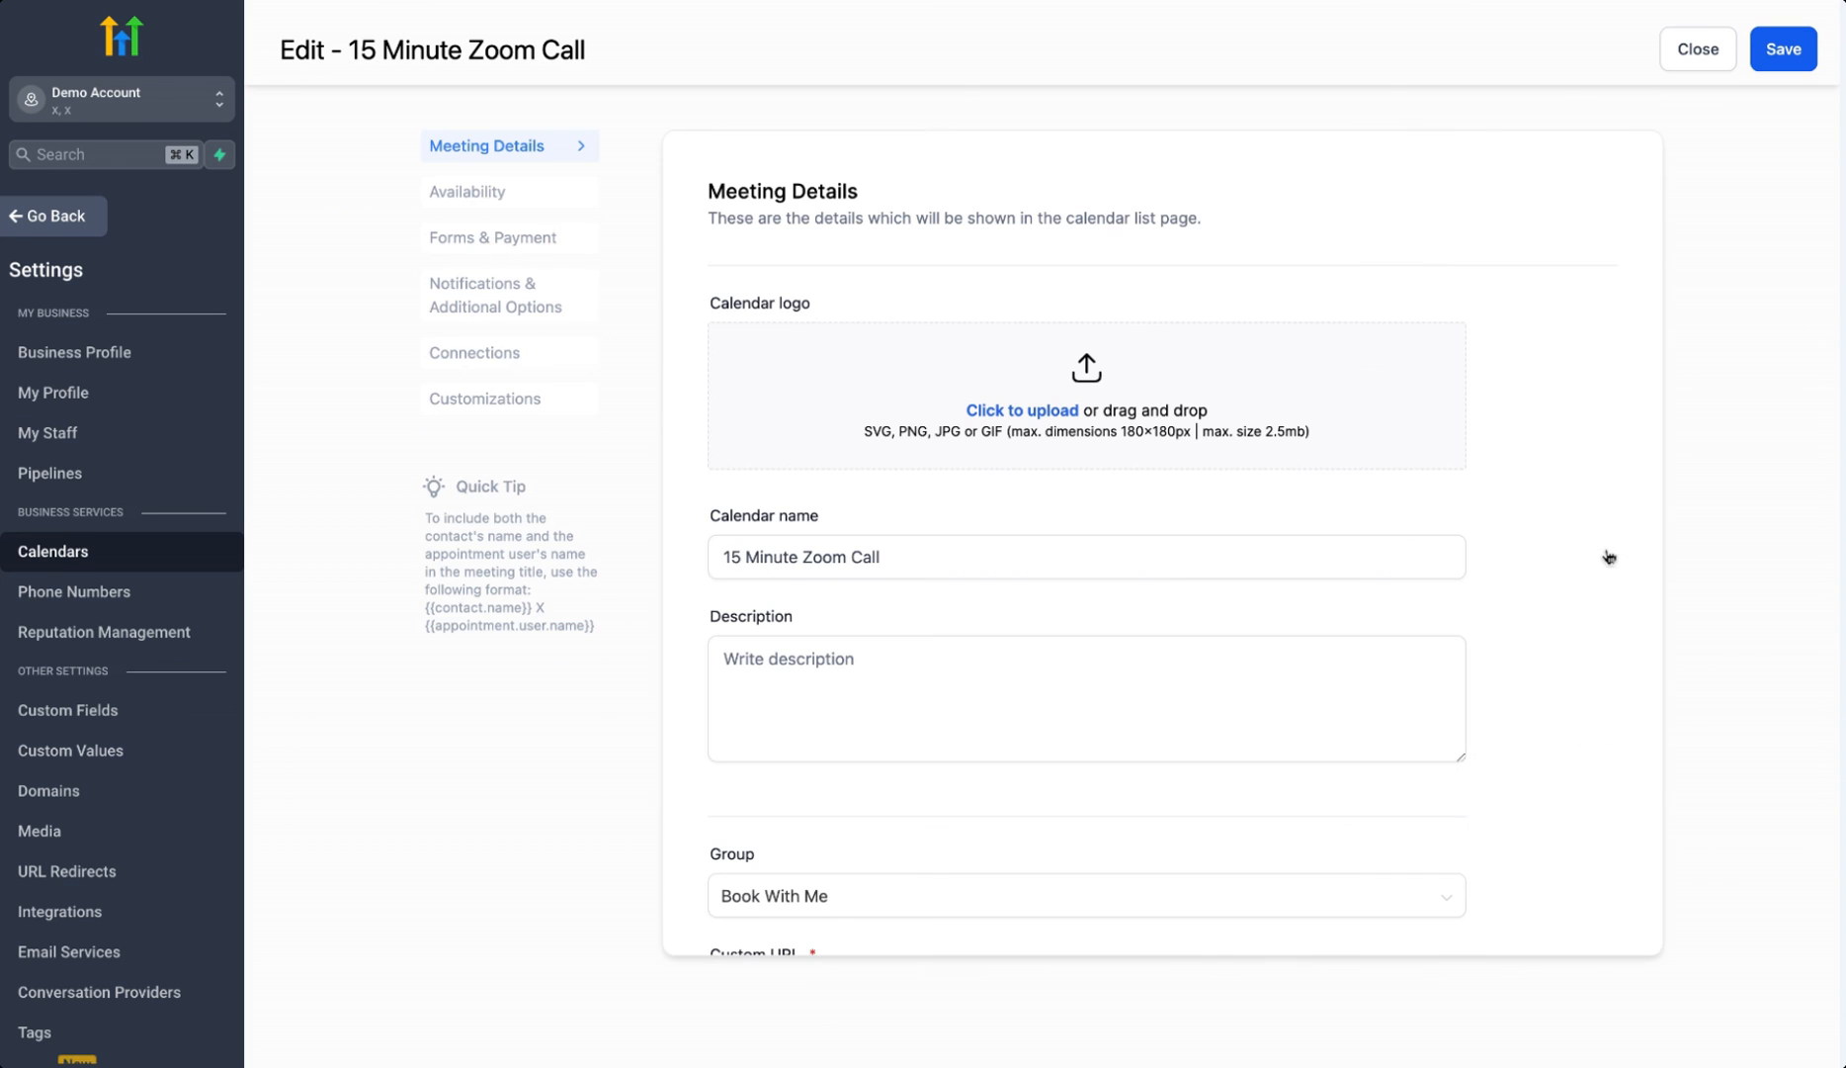
{"action": "left_click", "coordinate": [463, 405]}
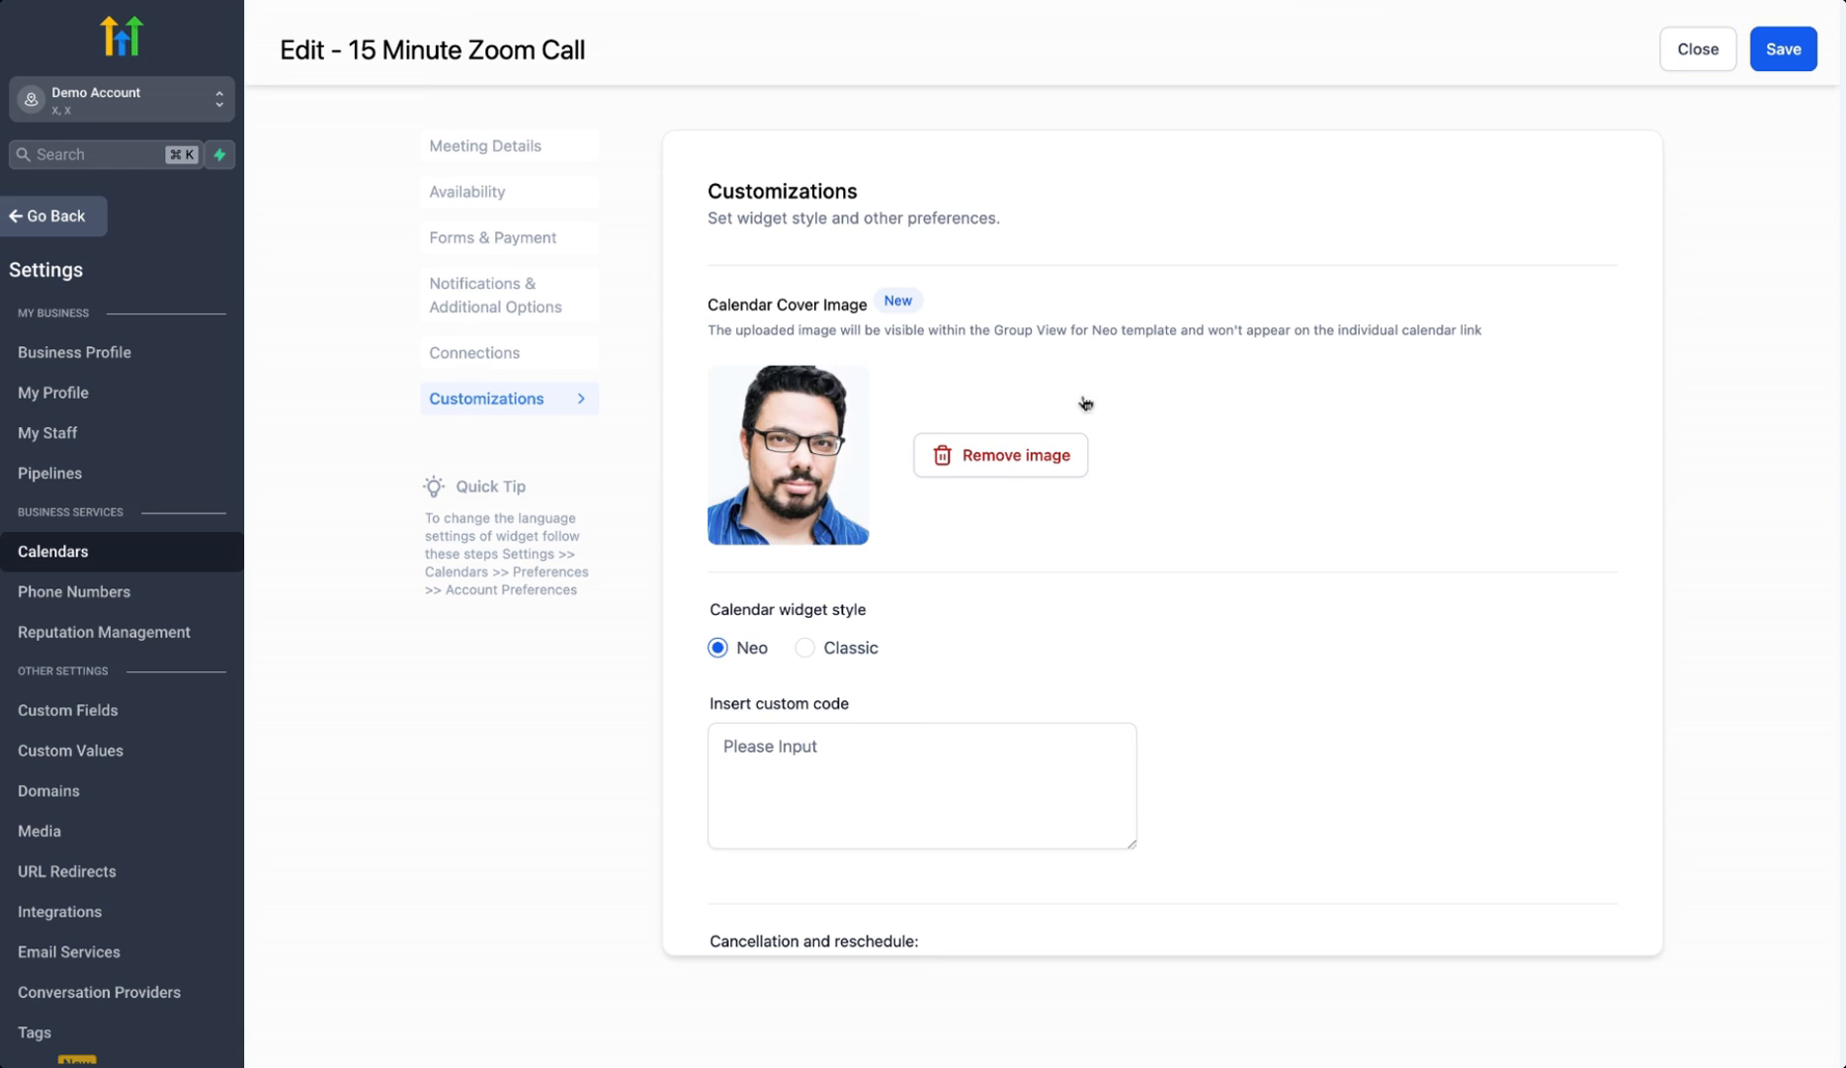
{"action": "left_click", "coordinate": [1780, 50]}
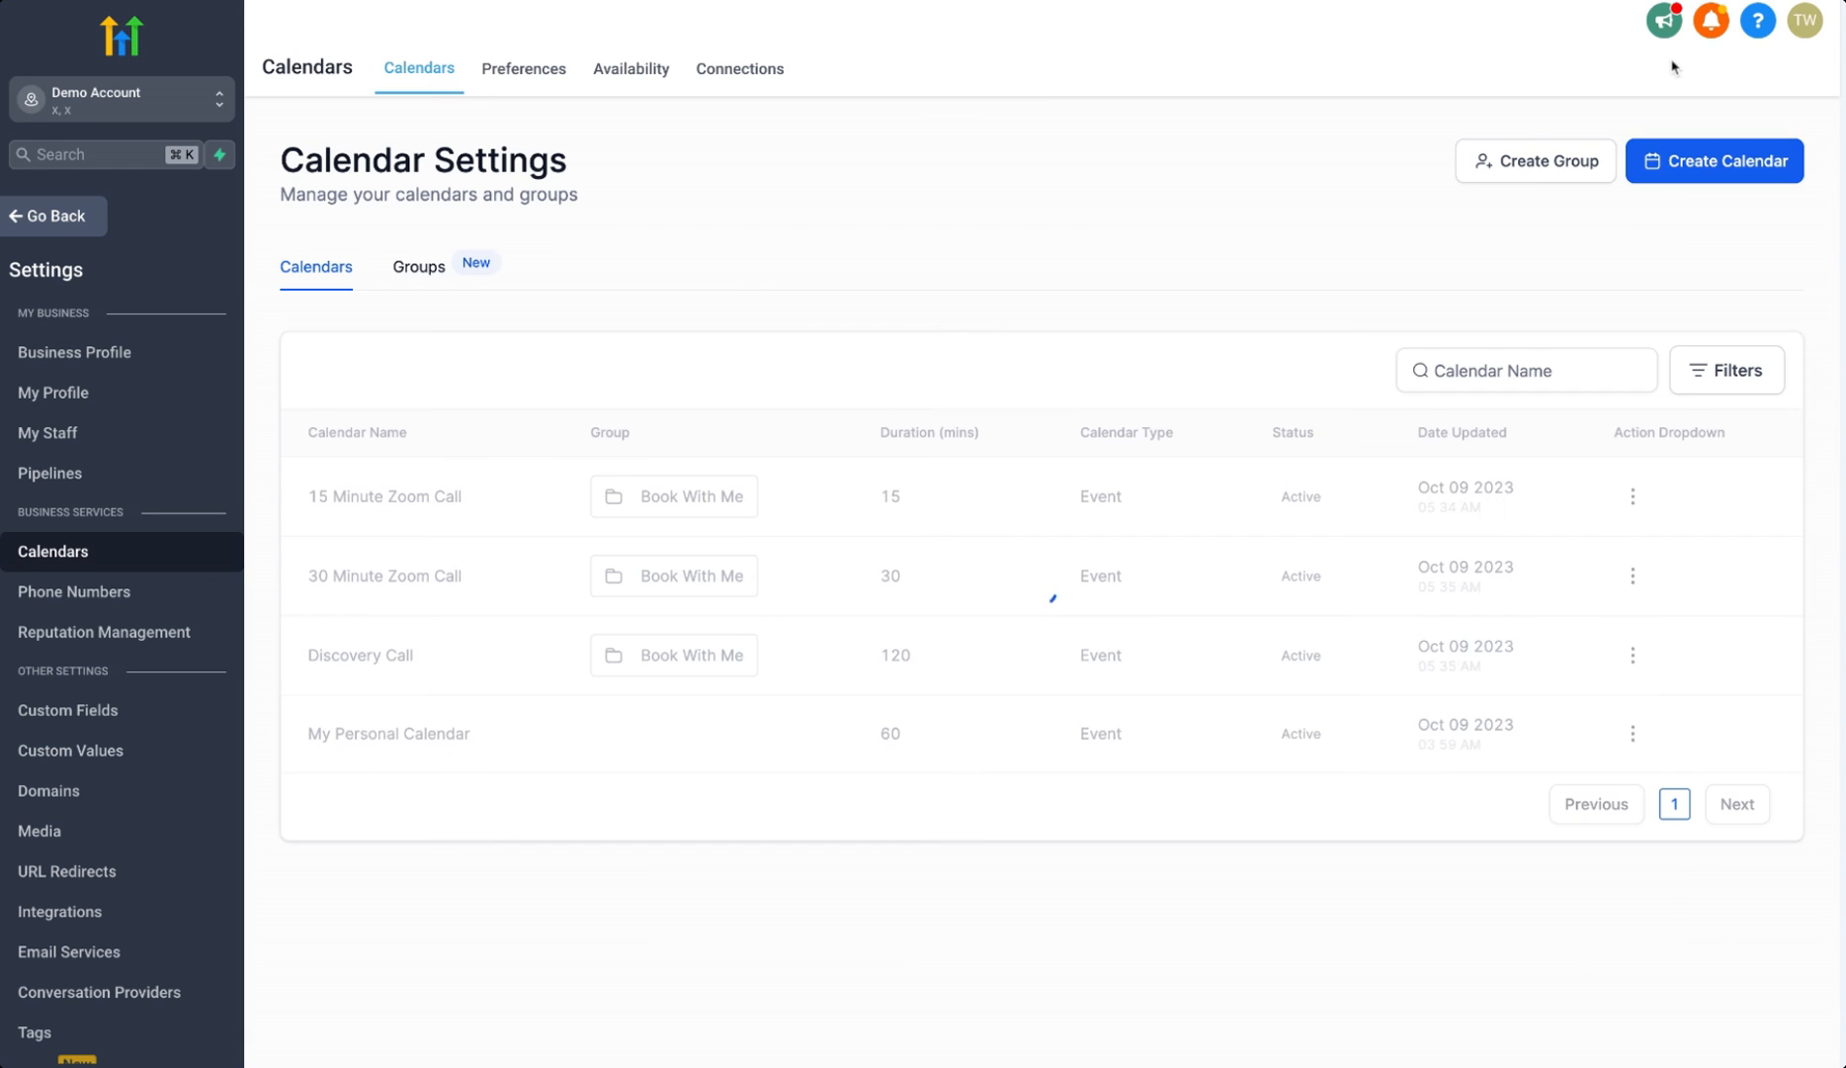